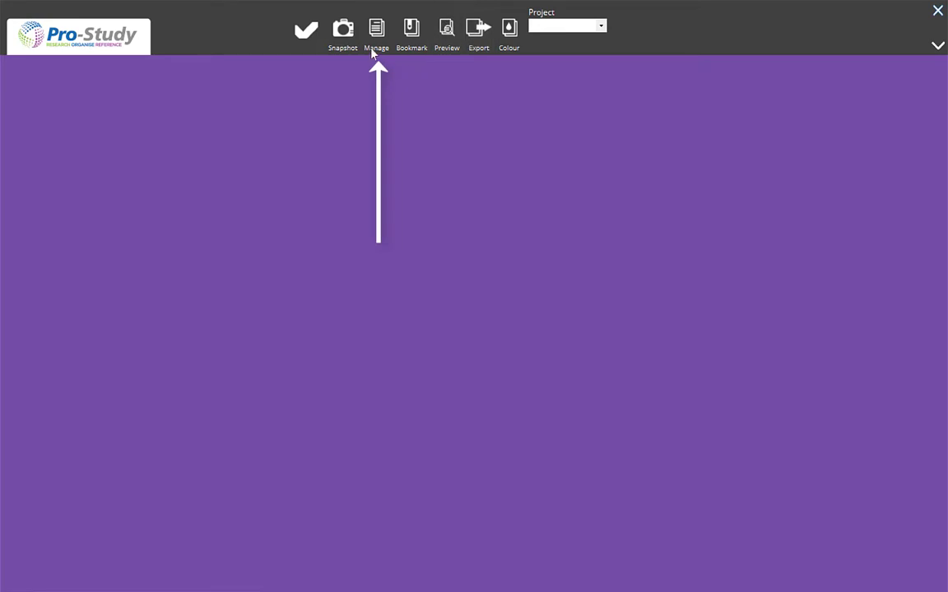
- Start a new project named Mental Health with additional info Mod 45
{"action": "left_click", "coordinate": [376, 30]}
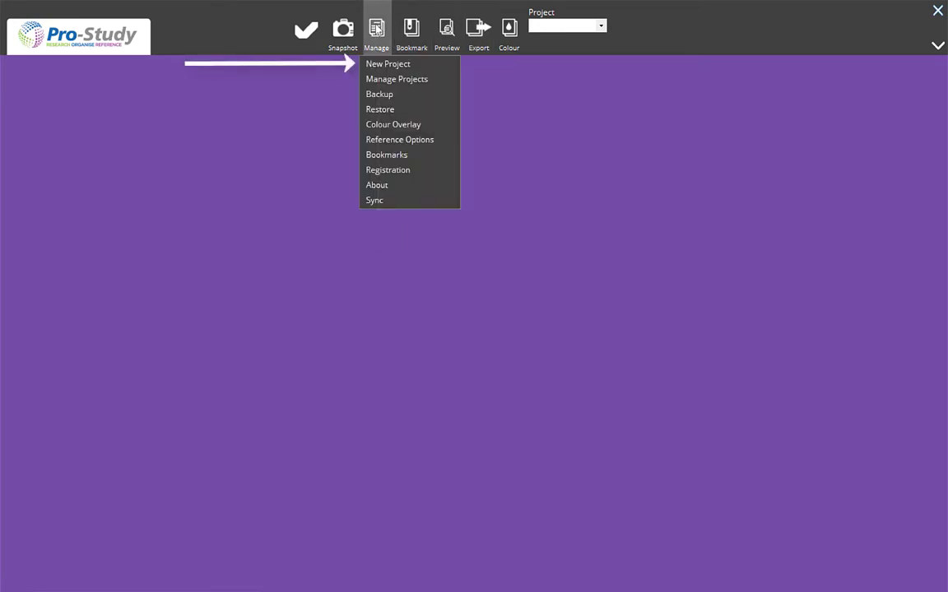
{"action": "left_click", "coordinate": [375, 63]}
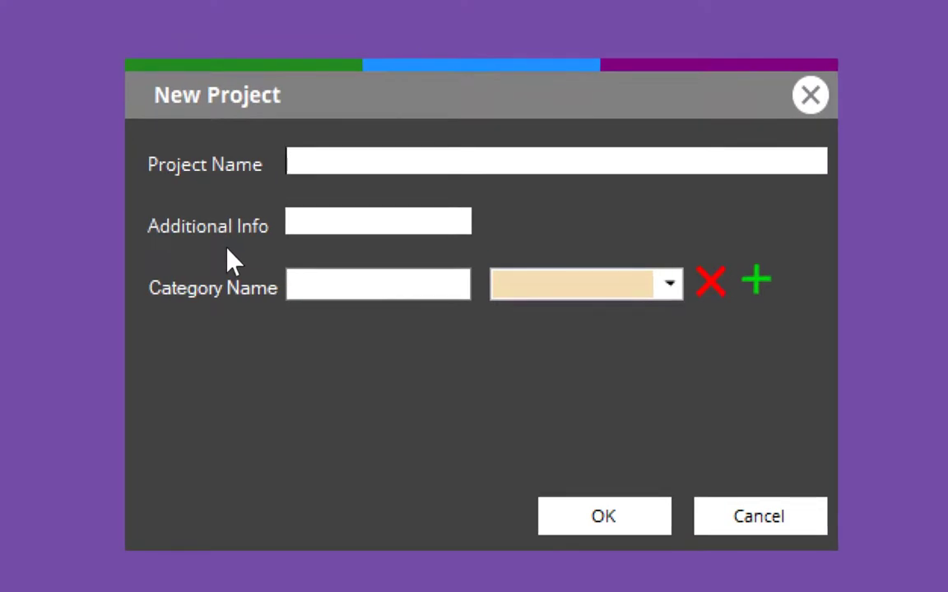
{"action": "type", "text": "Mental Health"}
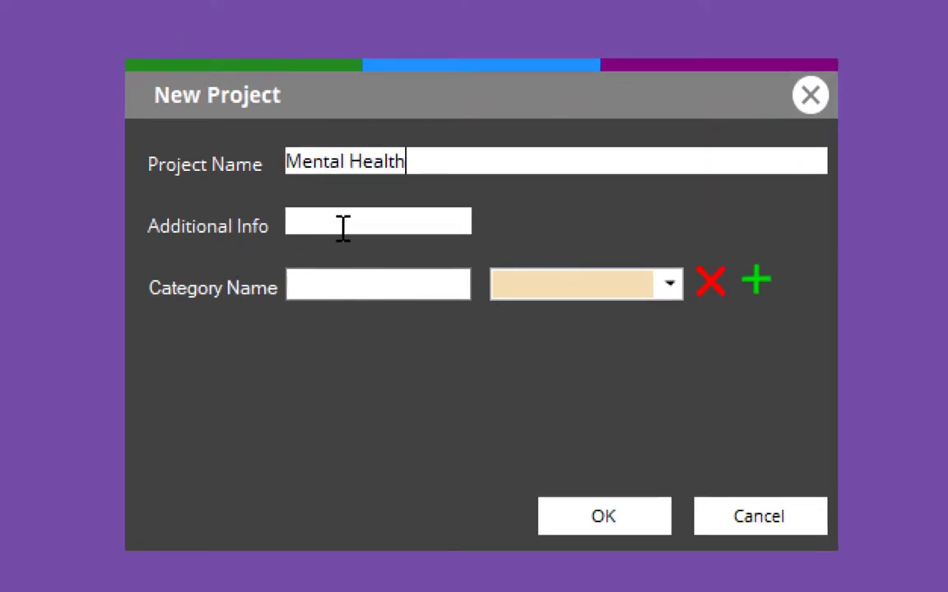
{"action": "type", "text": "Mod 45"}
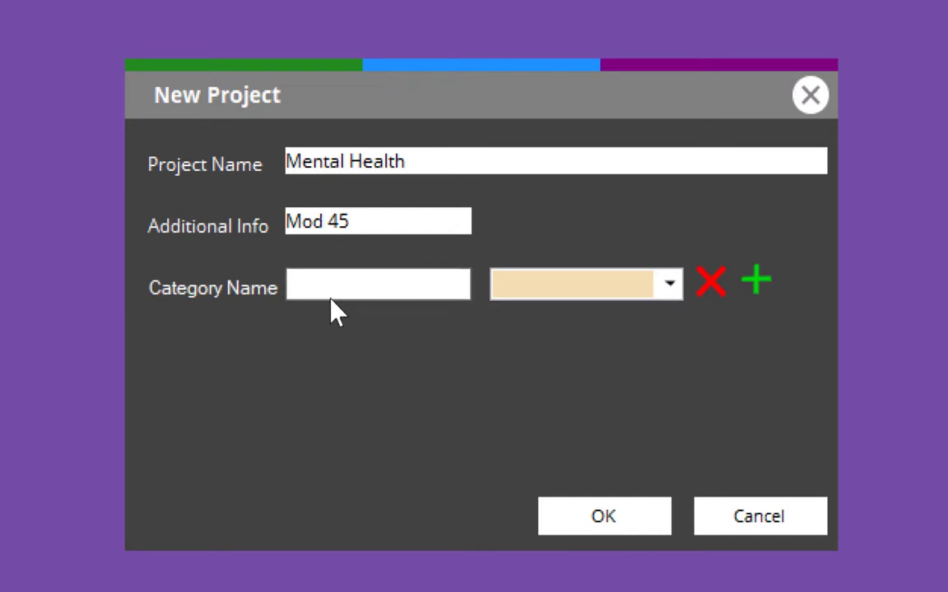
- Add a category named Memory and give it the colour green
{"action": "left_click", "coordinate": [327, 278]}
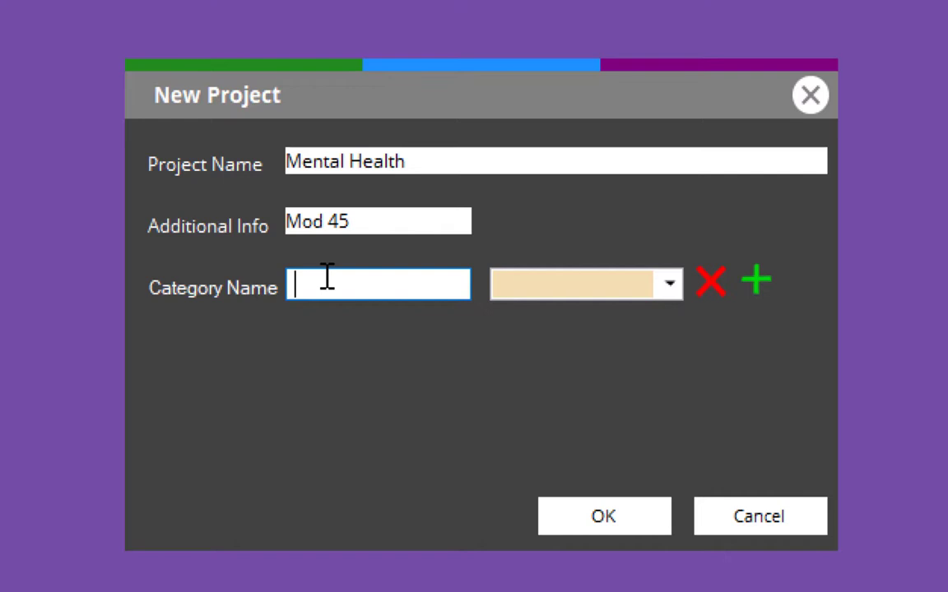
{"action": "type", "text": "Memeory"}
{"action": "key", "text": "BackSpace"}
{"action": "key", "text": "BackSpace"}
{"action": "key", "text": "BackSpace"}
{"action": "key", "text": "BackSpace"}
{"action": "type", "text": "ory"}
{"action": "left_click", "coordinate": [669, 284]}
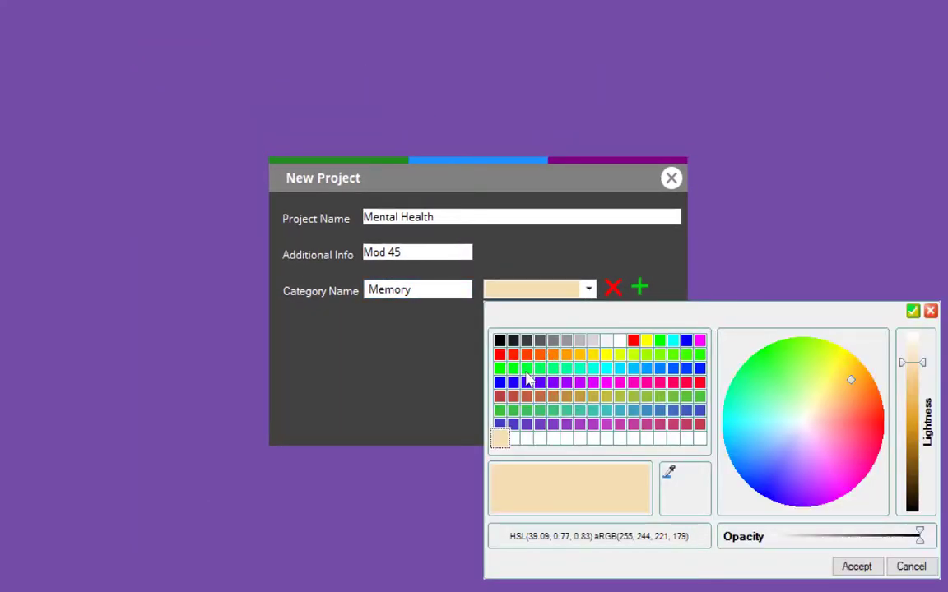
{"action": "left_click", "coordinate": [513, 368]}
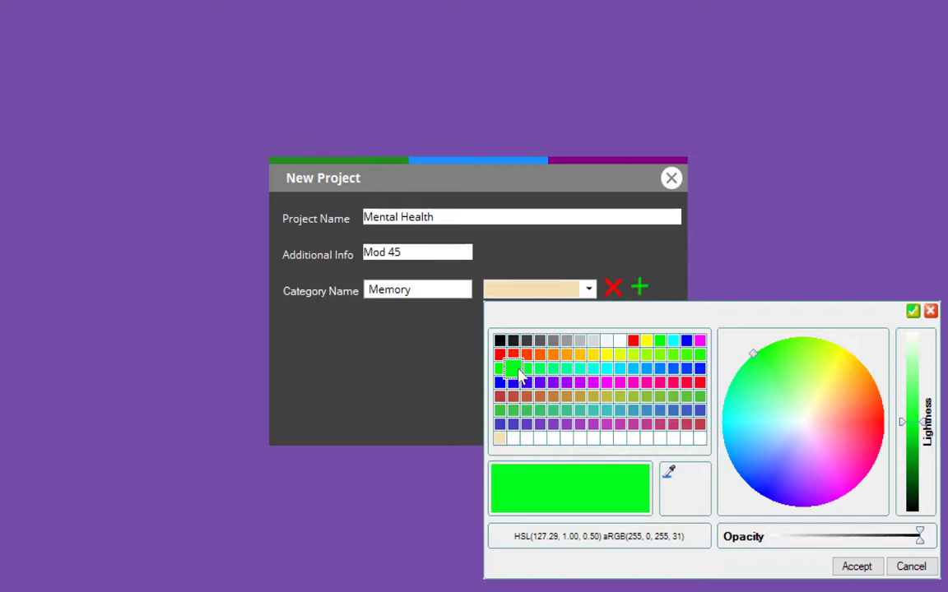
{"action": "left_click", "coordinate": [844, 568]}
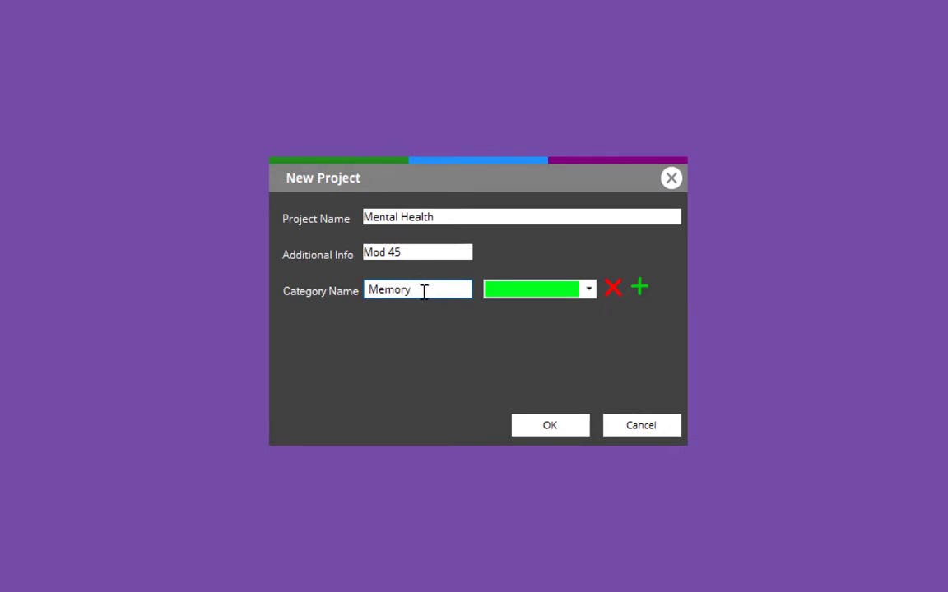
- Add a second category named Cognitive with the colour yellow
{"action": "left_click", "coordinate": [640, 288]}
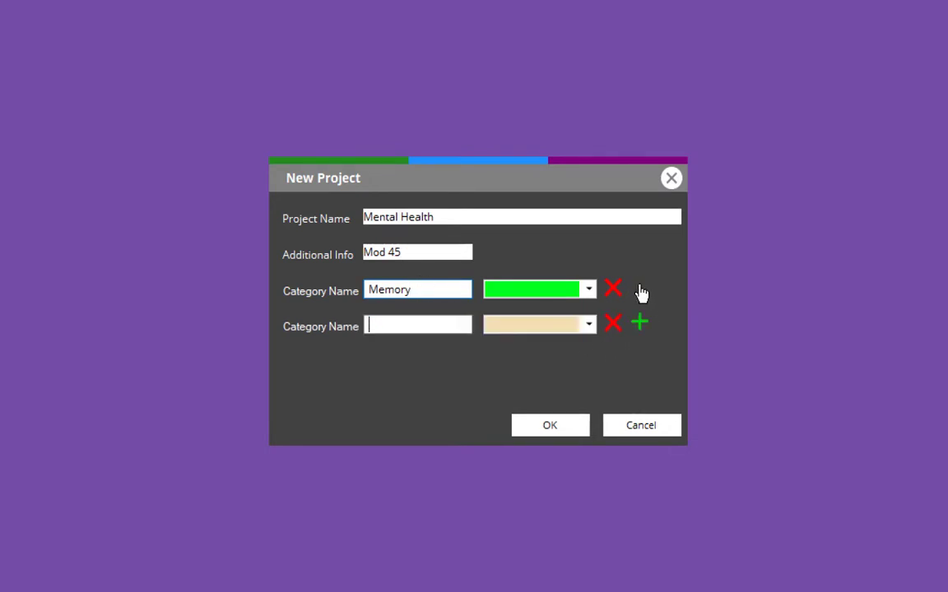
{"action": "type", "text": "Cognitive"}
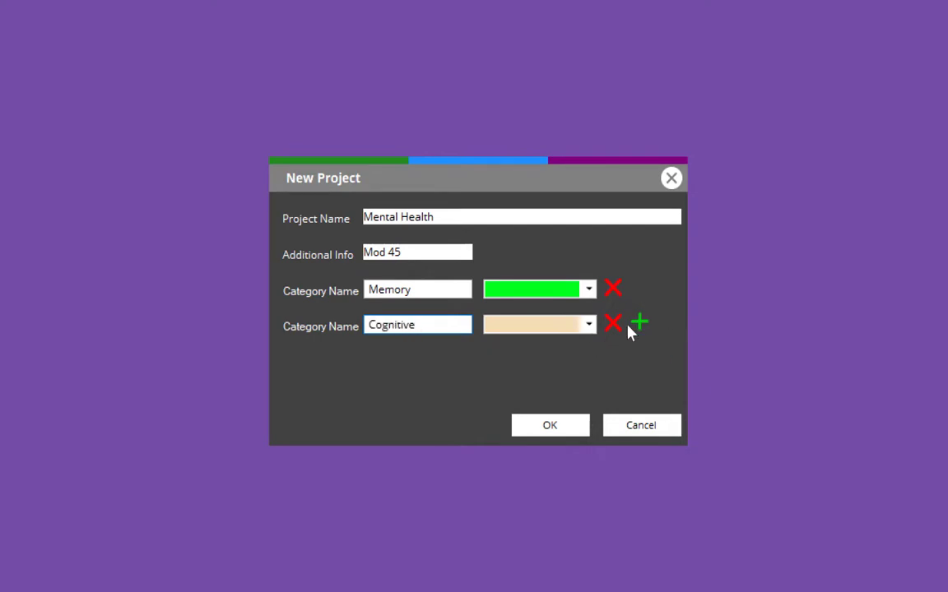
{"action": "left_click", "coordinate": [589, 325]}
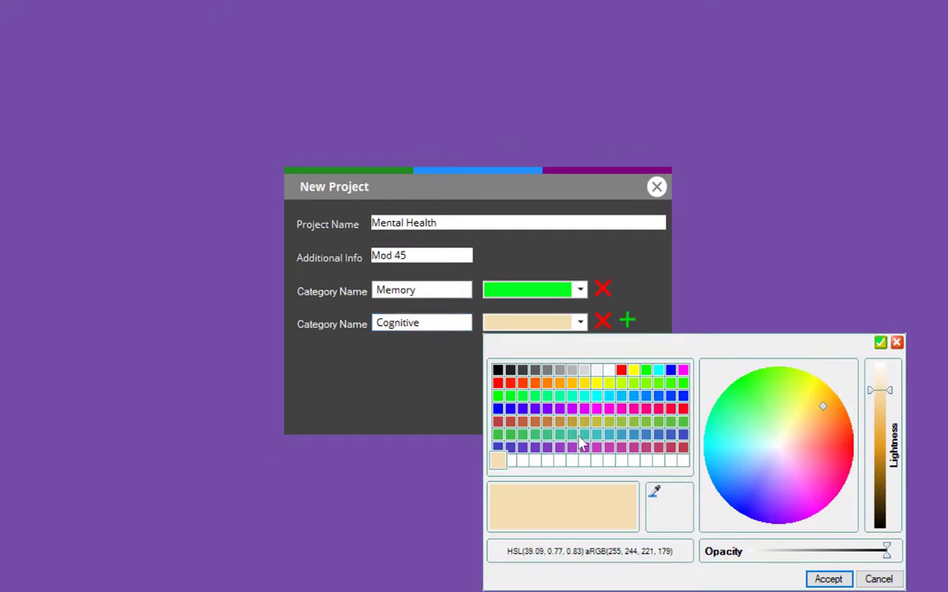
{"action": "left_click", "coordinate": [585, 385]}
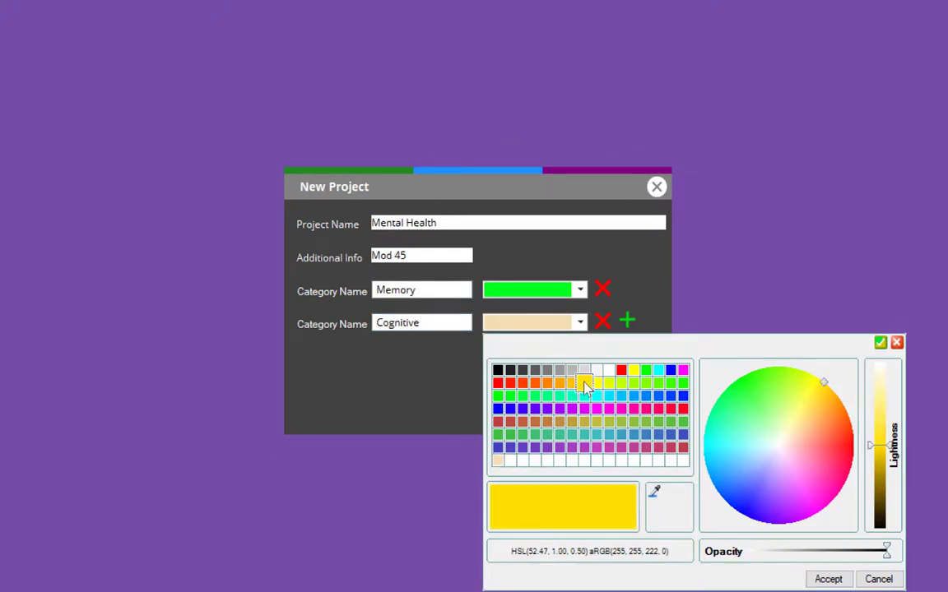
{"action": "left_click", "coordinate": [826, 580]}
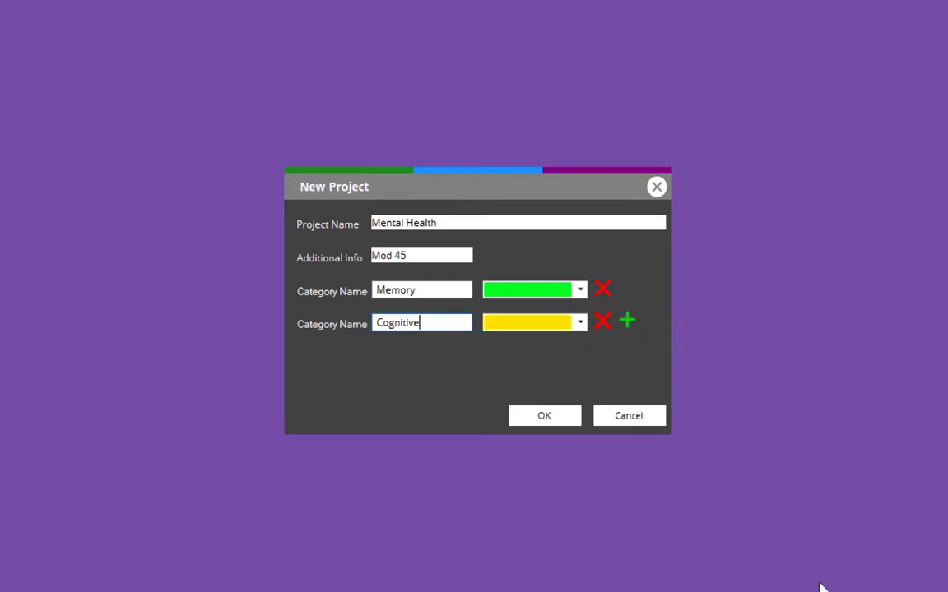
- Create the Mental Health project and make it the current project
{"action": "left_click", "coordinate": [550, 420]}
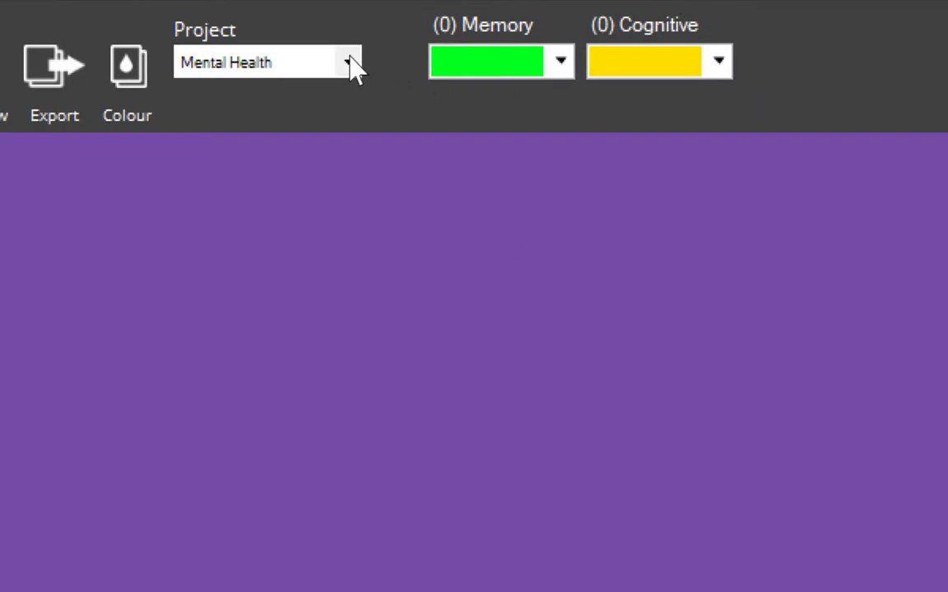
{"action": "left_click", "coordinate": [351, 64]}
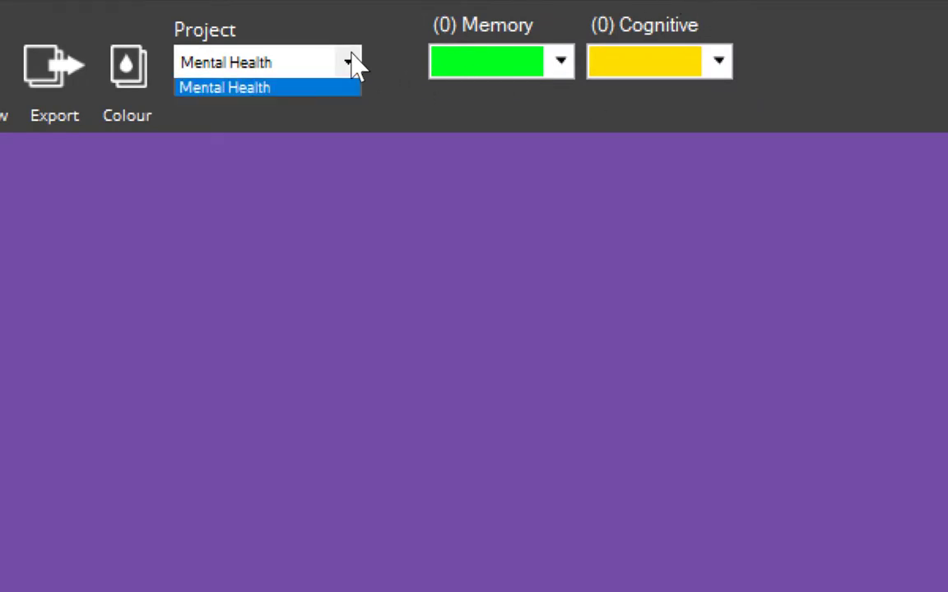
{"action": "left_click", "coordinate": [351, 64]}
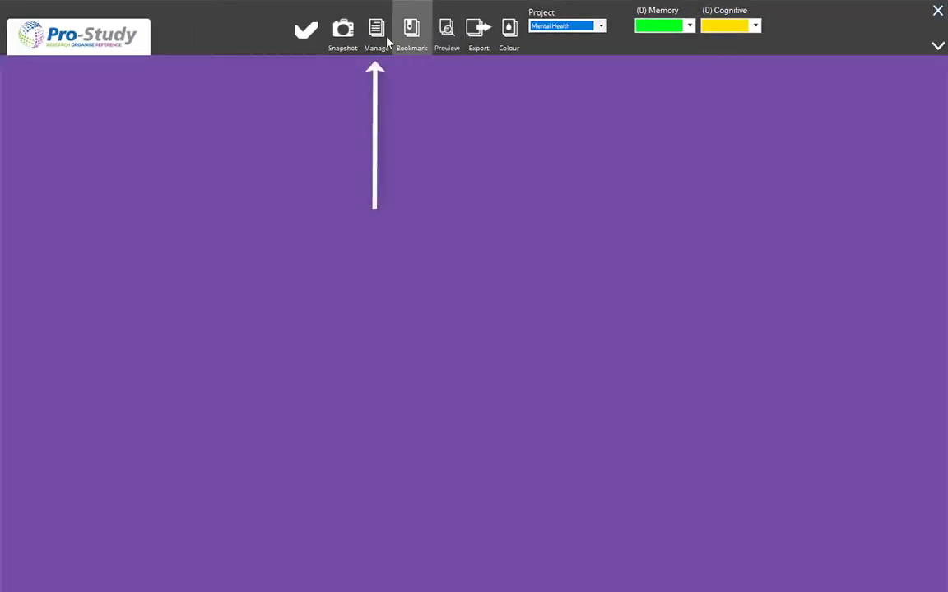
- Start a new project named Memory deficit in children
{"action": "left_click", "coordinate": [379, 31]}
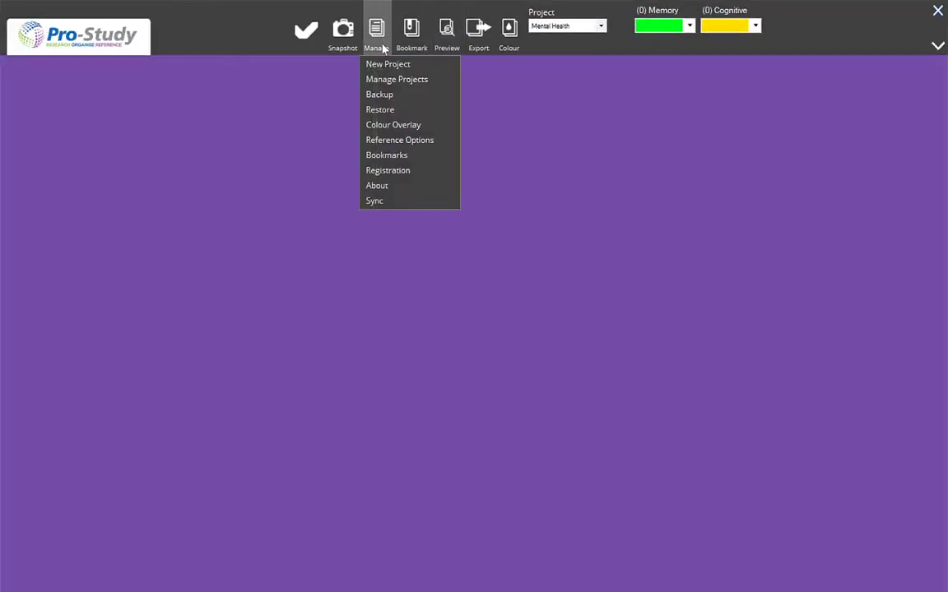
{"action": "left_click", "coordinate": [391, 66]}
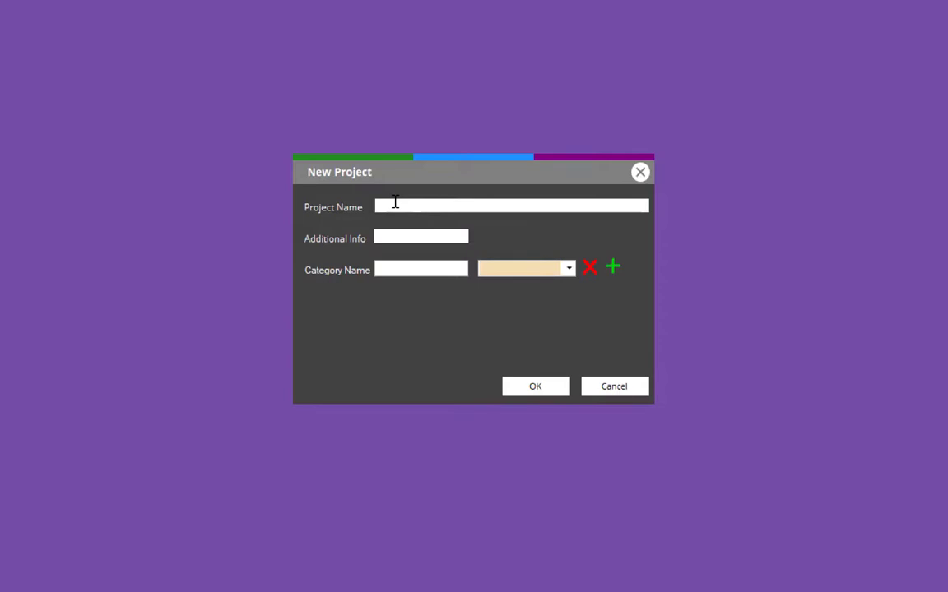
{"action": "type", "text": "Memory deficit in children"}
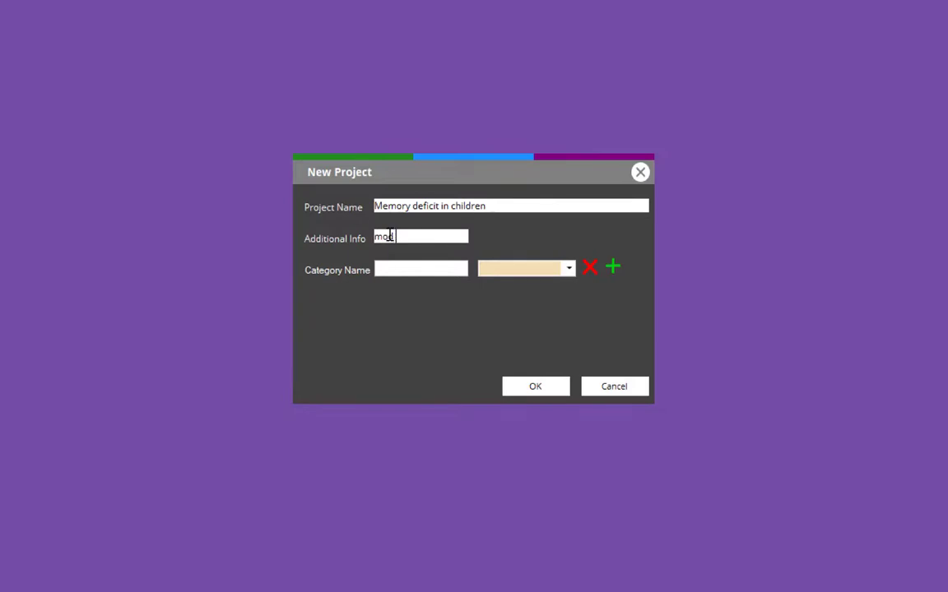
- Add a category named Ages in semi-transparent magenta pink
{"action": "left_click", "coordinate": [398, 269]}
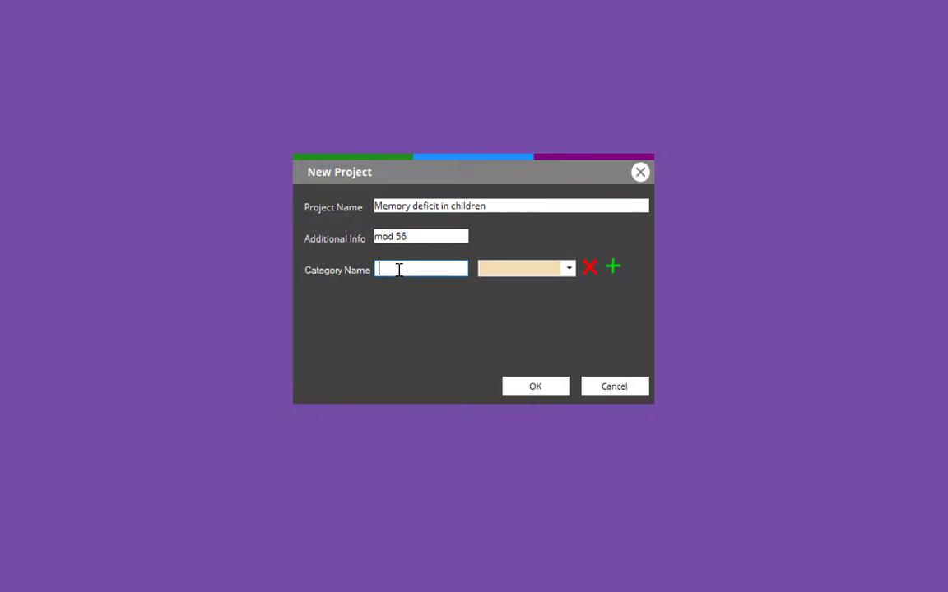
{"action": "type", "text": "Ages"}
{"action": "left_click", "coordinate": [568, 269]}
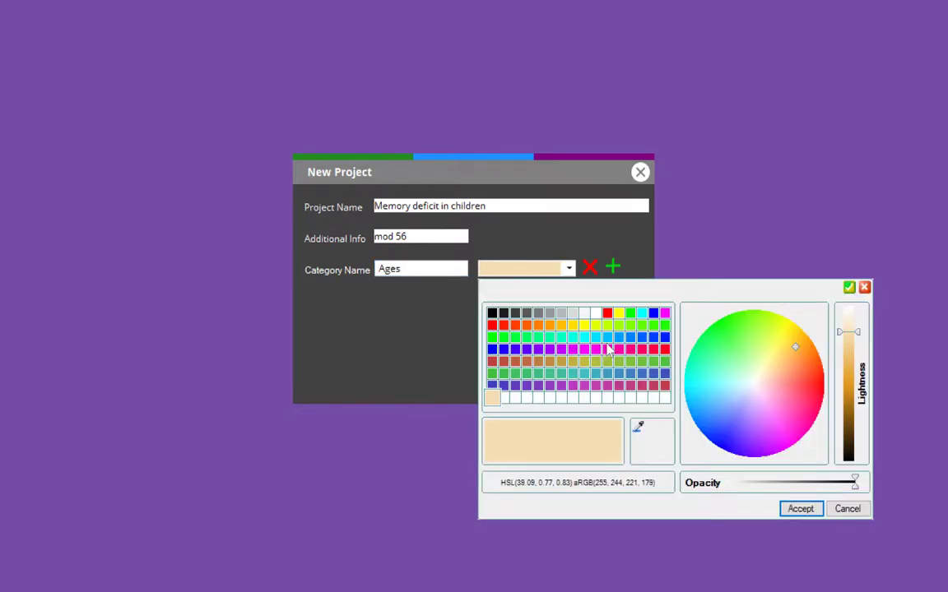
{"action": "left_click", "coordinate": [666, 315]}
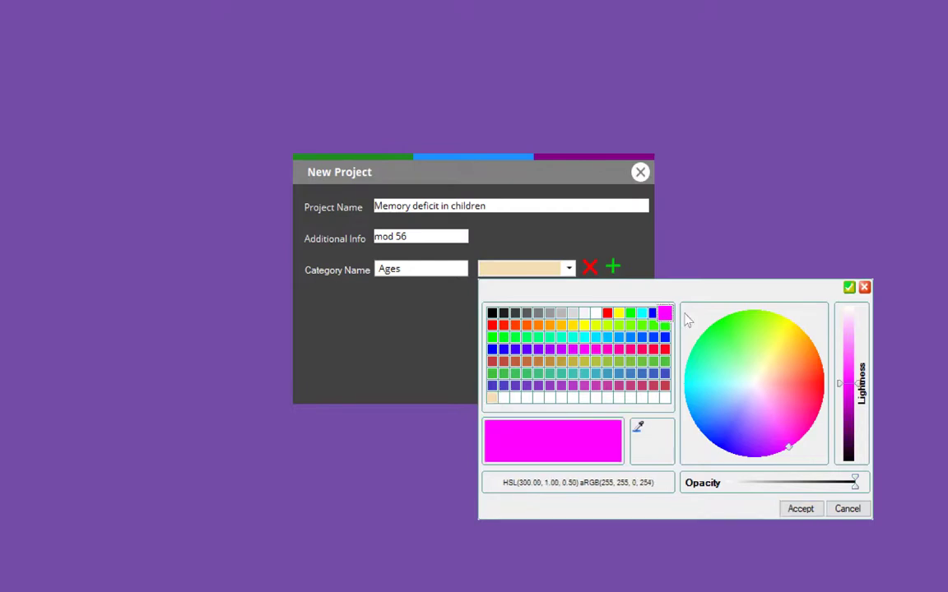
{"action": "mouse_move", "coordinate": [795, 392]}
{"action": "left_mouse_down"}
{"action": "mouse_move", "coordinate": [806, 399]}
{"action": "mouse_move", "coordinate": [790, 445]}
{"action": "left_mouse_up"}
{"action": "left_click_drag", "start_coordinate": [839, 487], "coordinate": [797, 484]}
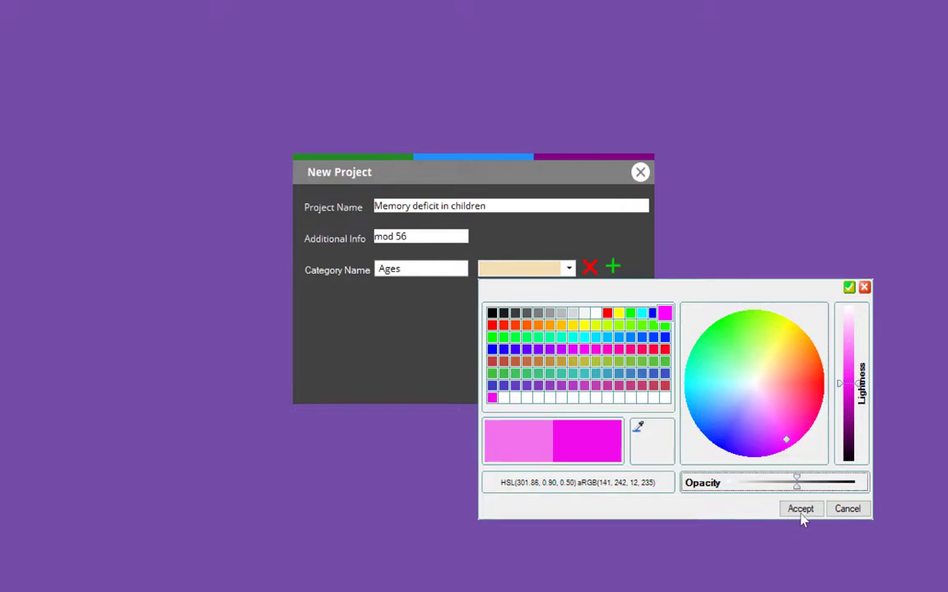
{"action": "left_click", "coordinate": [800, 509]}
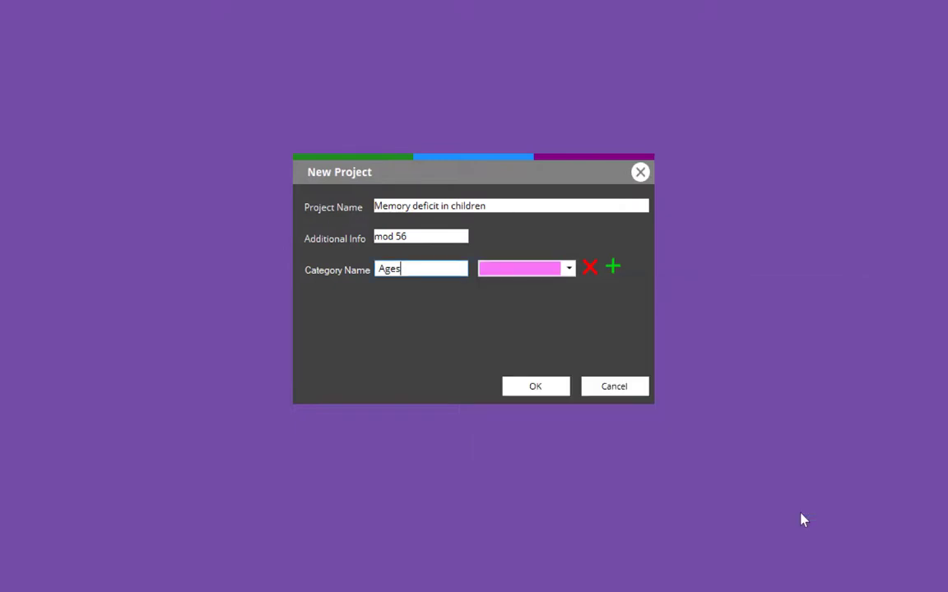
- Add a cyan category named Trauma below Ages, then create the Memory deficit in children project
{"action": "left_click", "coordinate": [613, 268]}
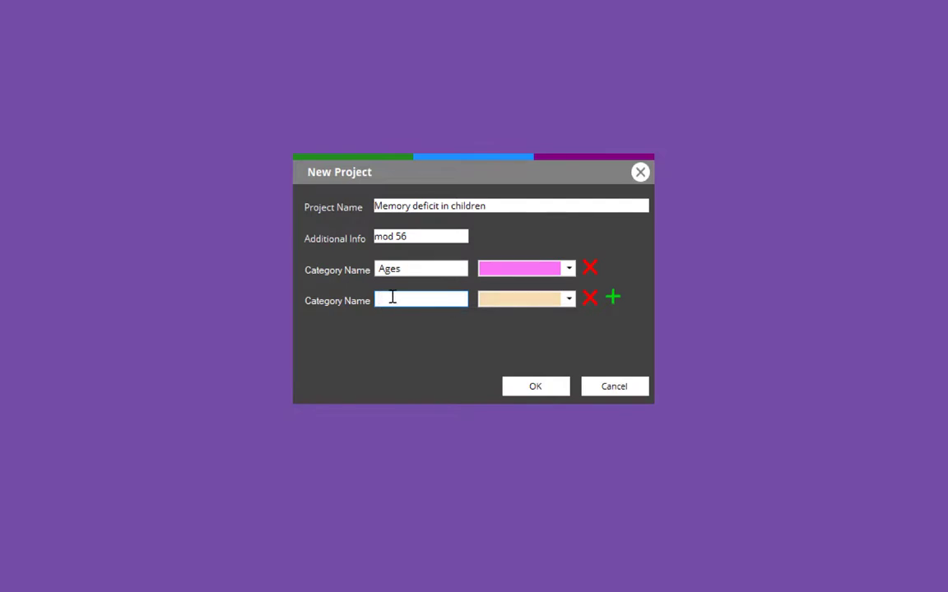
{"action": "type", "text": "Trauma"}
{"action": "left_click", "coordinate": [568, 300]}
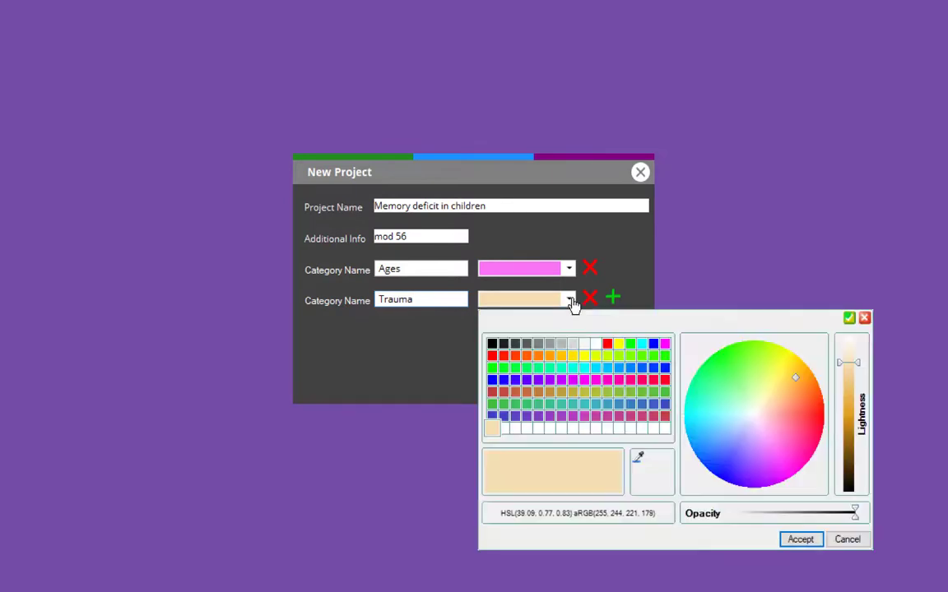
{"action": "left_click", "coordinate": [643, 344]}
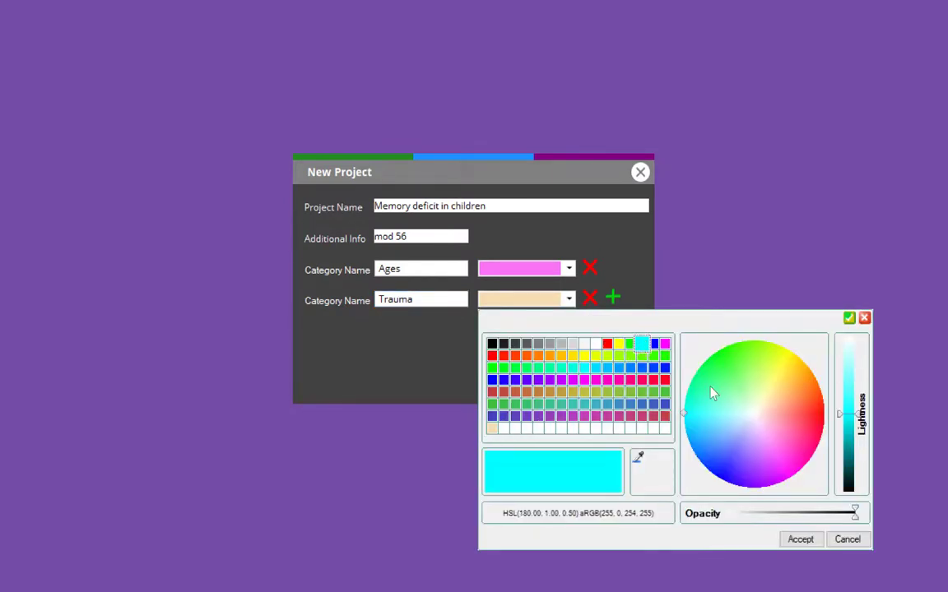
{"action": "left_click", "coordinate": [795, 540]}
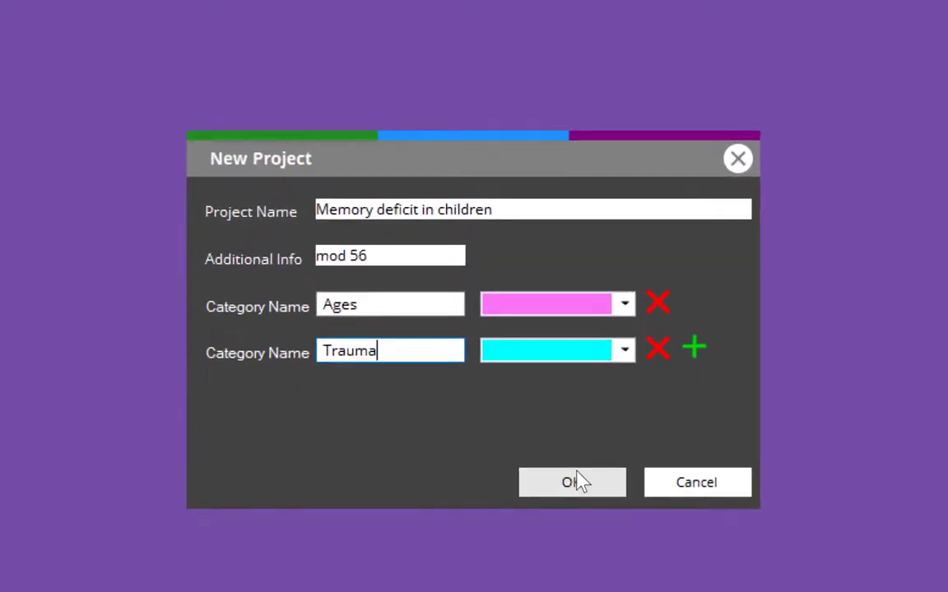
{"action": "left_click", "coordinate": [550, 428]}
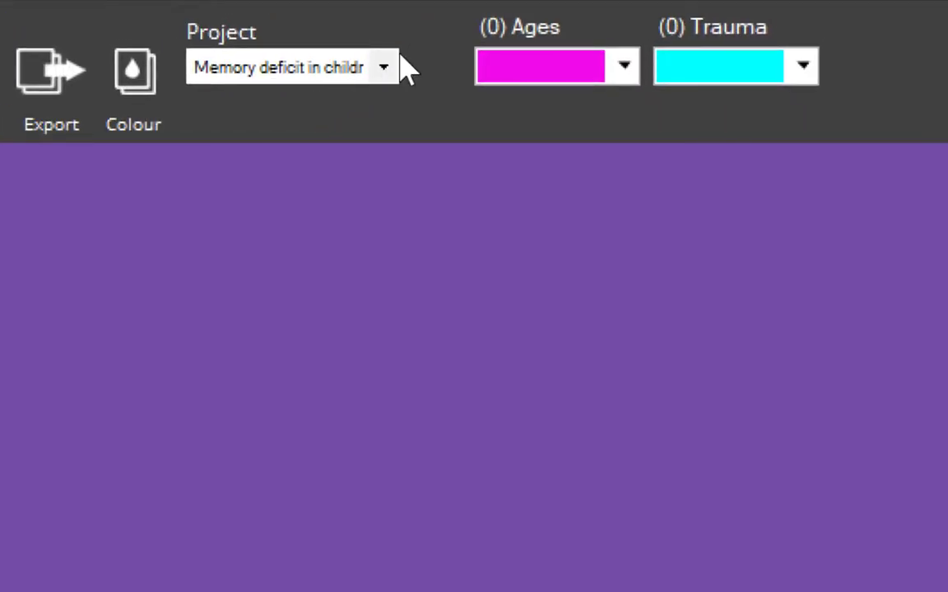
- Switch briefly to Memory deficit in children, then load Mental Health as the current project again
{"action": "left_click", "coordinate": [392, 66]}
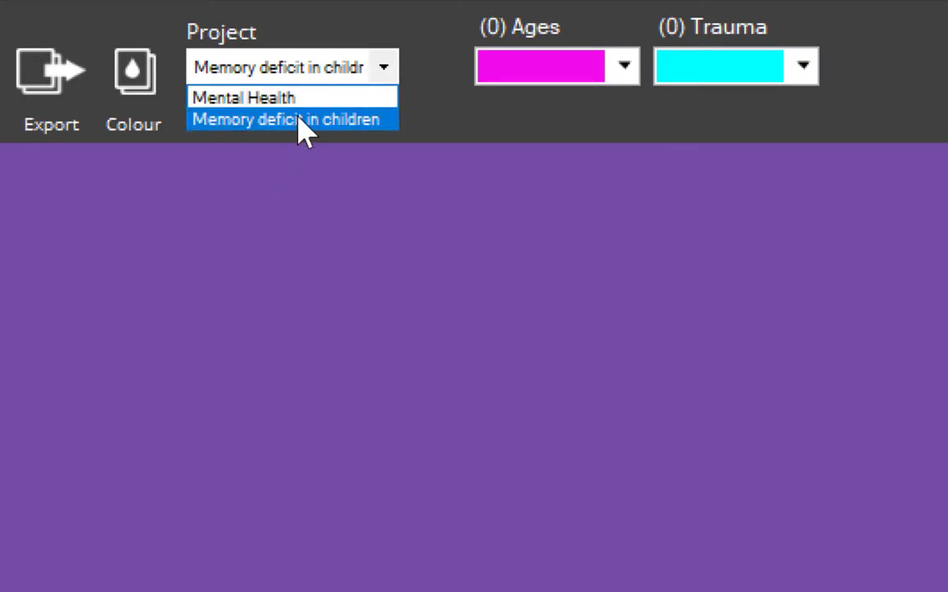
{"action": "left_click", "coordinate": [300, 120]}
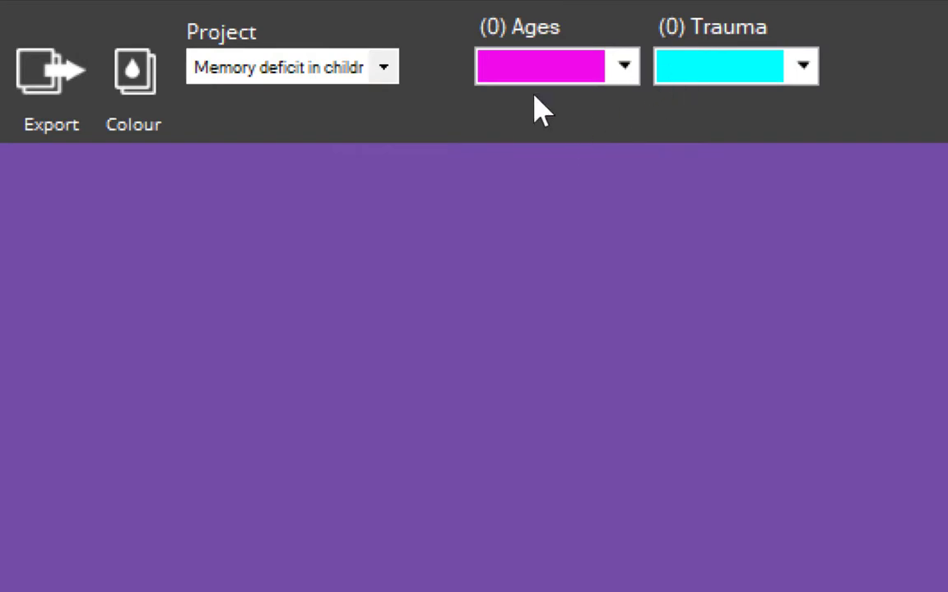
{"action": "left_click", "coordinate": [301, 65]}
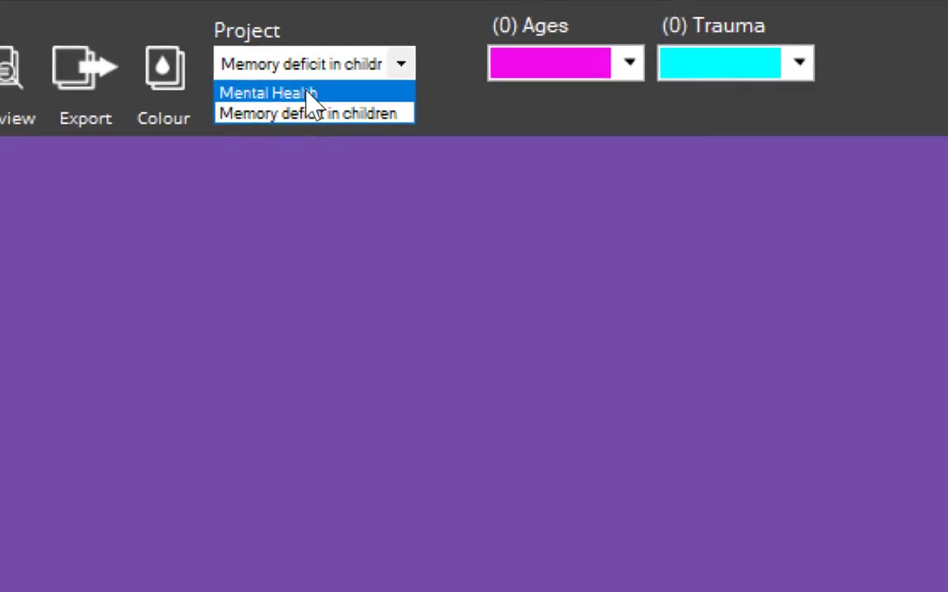
{"action": "left_click", "coordinate": [308, 95]}
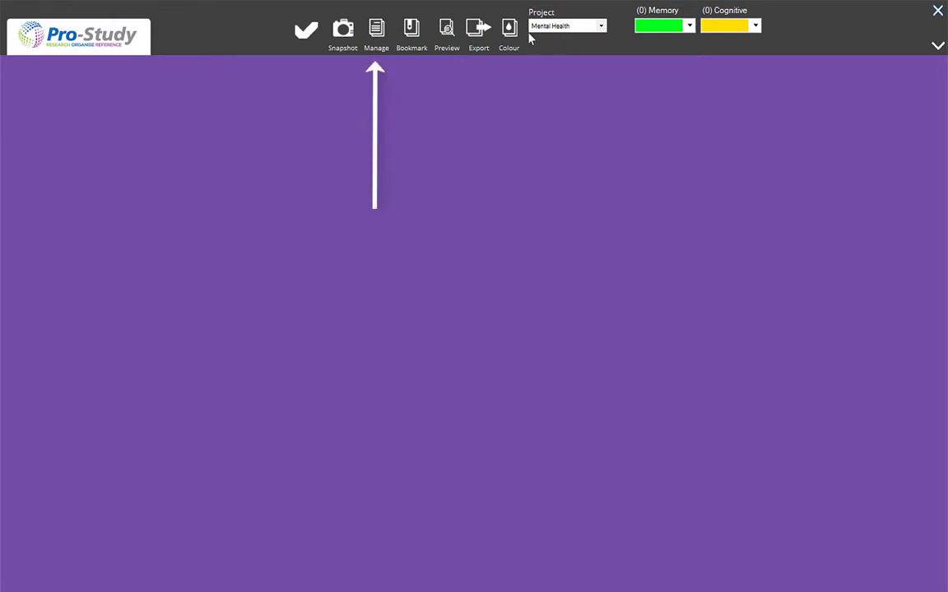
{"action": "left_click", "coordinate": [376, 31]}
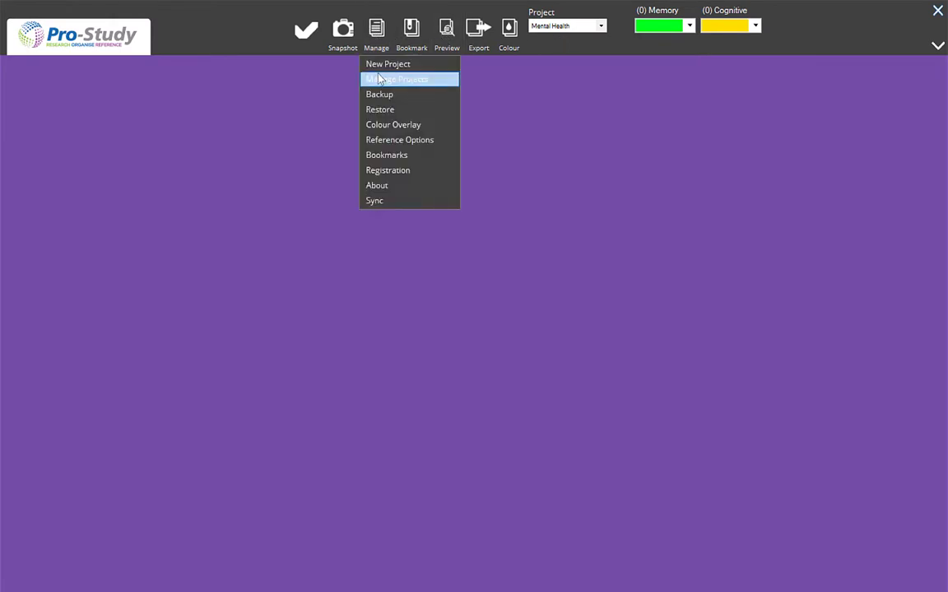
{"action": "left_click", "coordinate": [380, 80]}
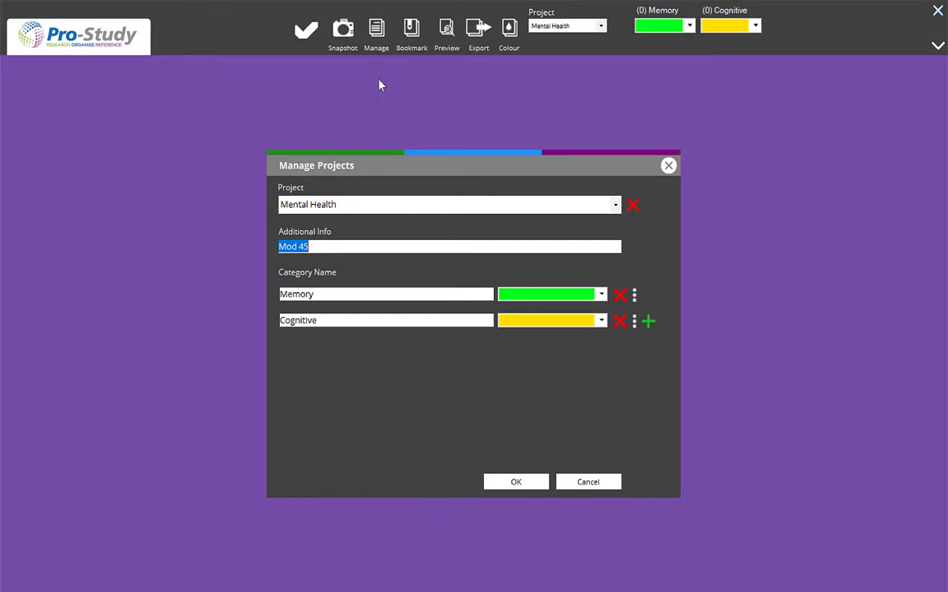
{"action": "left_click", "coordinate": [613, 207]}
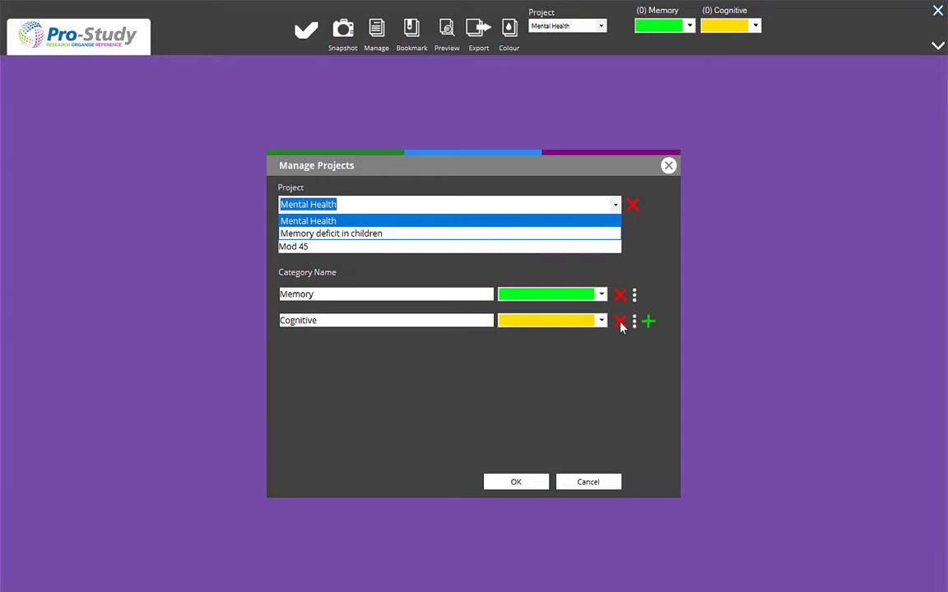
{"action": "left_click", "coordinate": [582, 484]}
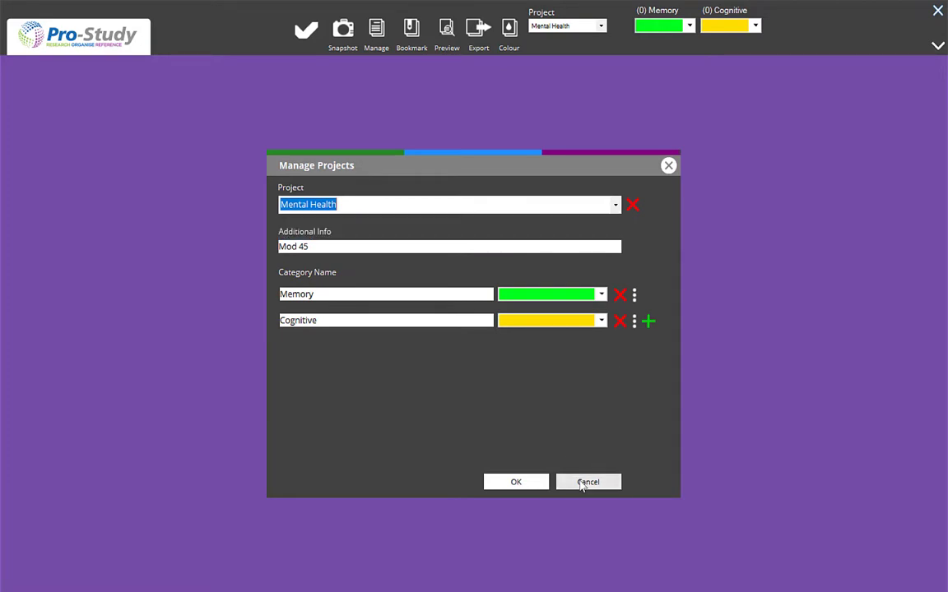
{"action": "left_click", "coordinate": [582, 483]}
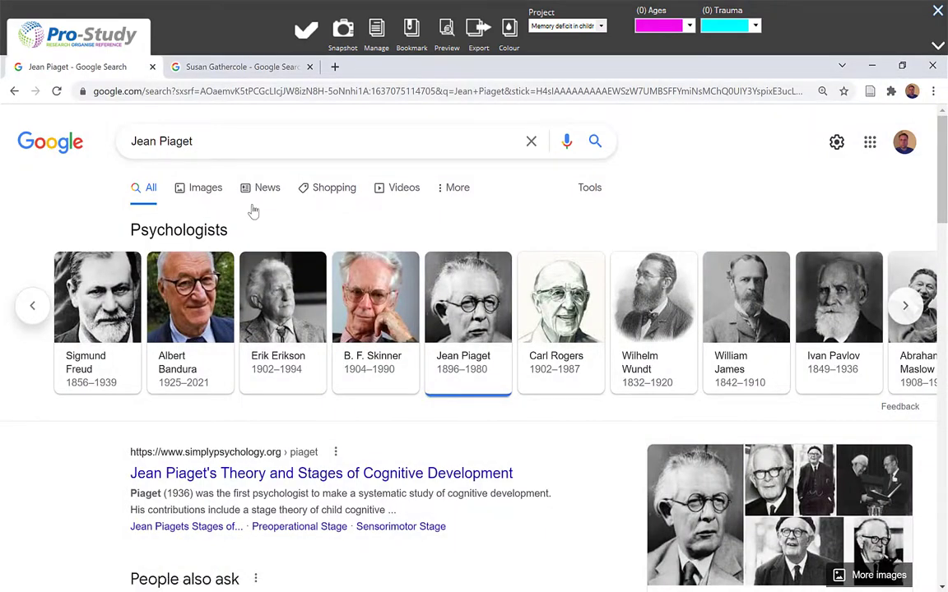
- Open the SimplyPsychology article on Piaget's stages and accept the recommended cookies
{"action": "scroll", "coordinate": [331, 350], "scroll_direction": "down", "scroll_amount": 4}
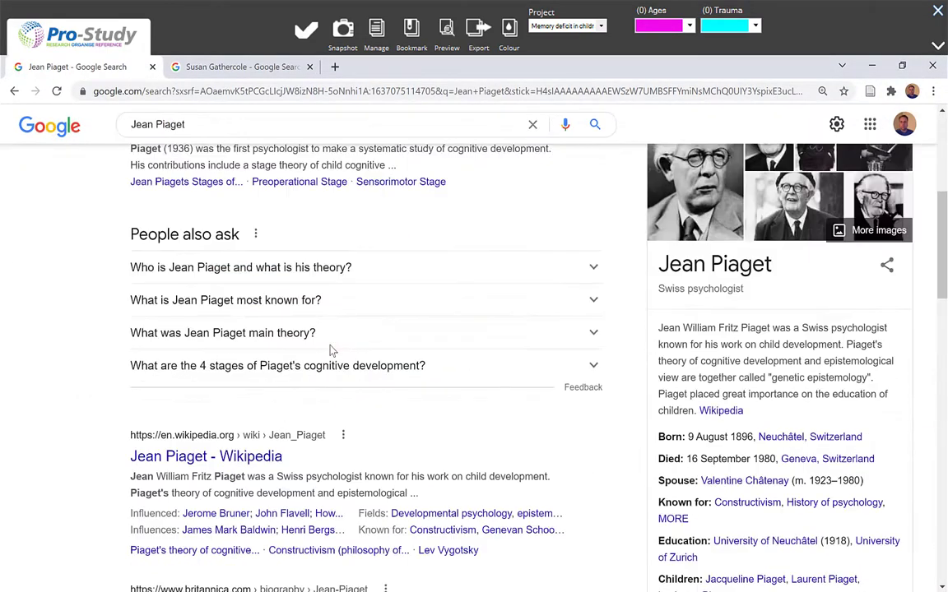
{"action": "scroll", "coordinate": [338, 352], "scroll_direction": "up", "scroll_amount": 2}
{"action": "left_click", "coordinate": [305, 344]}
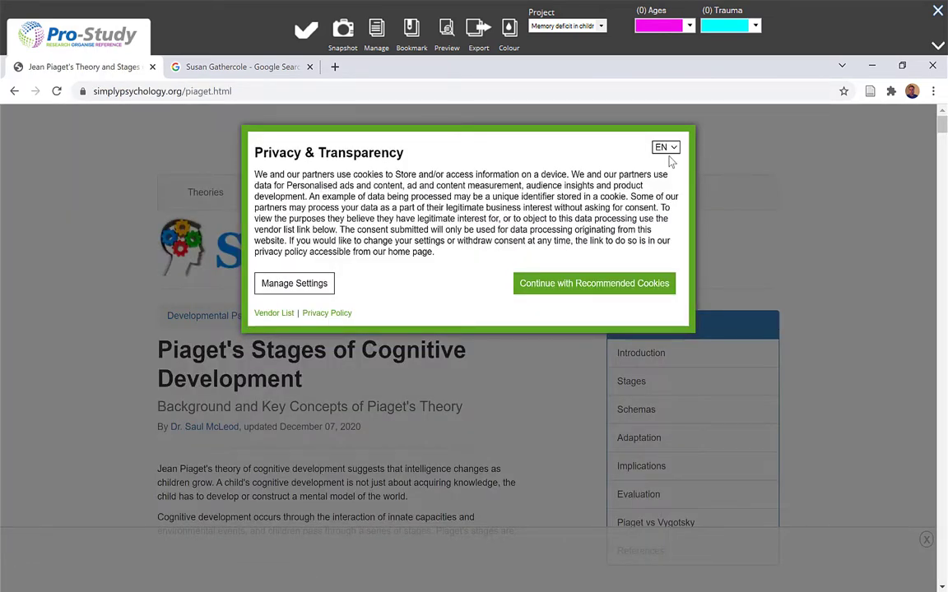
{"action": "left_click", "coordinate": [568, 284]}
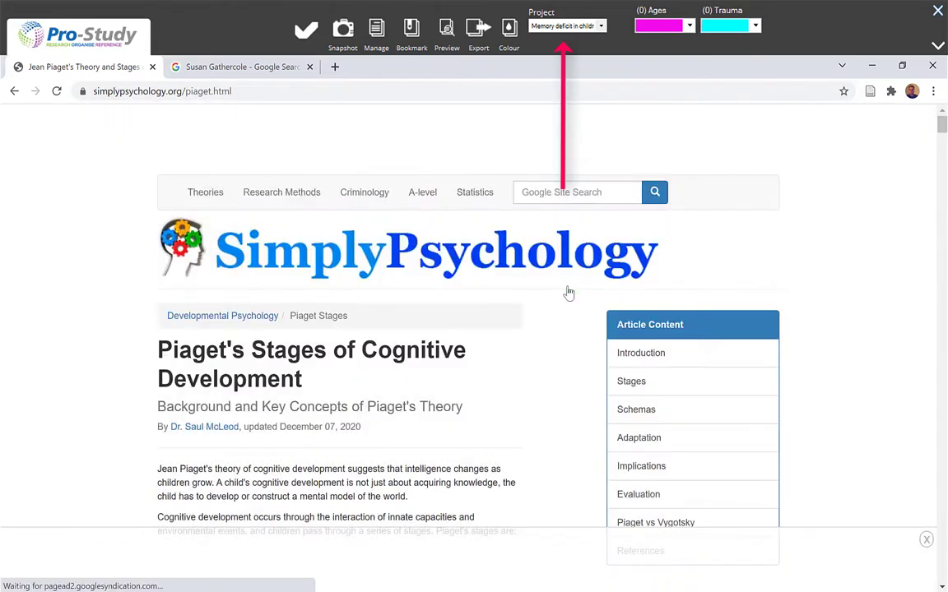
{"action": "left_click", "coordinate": [603, 28]}
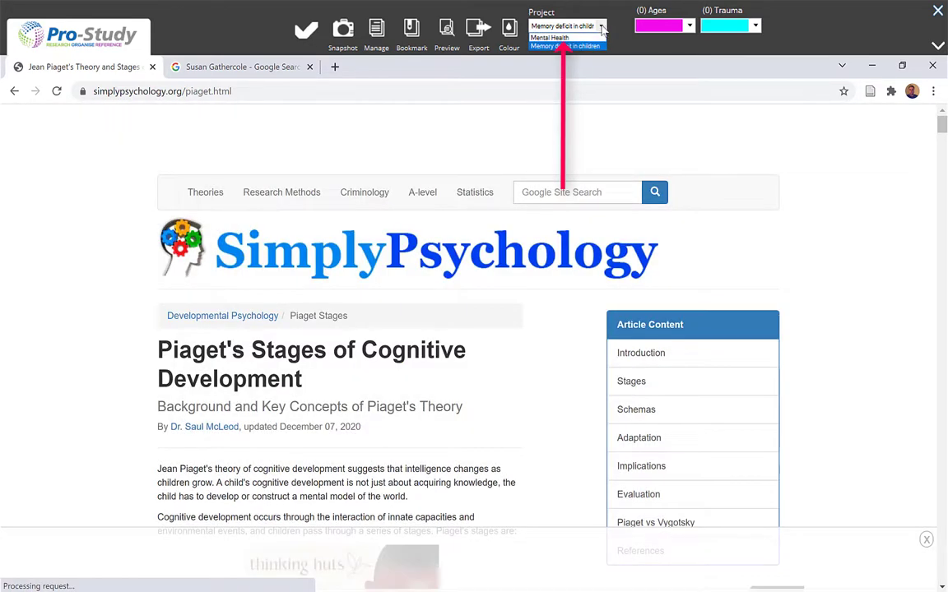
- With Mental Health loaded, save the How Piaget Developed the Theory section under Cognitive
{"action": "left_click", "coordinate": [557, 41]}
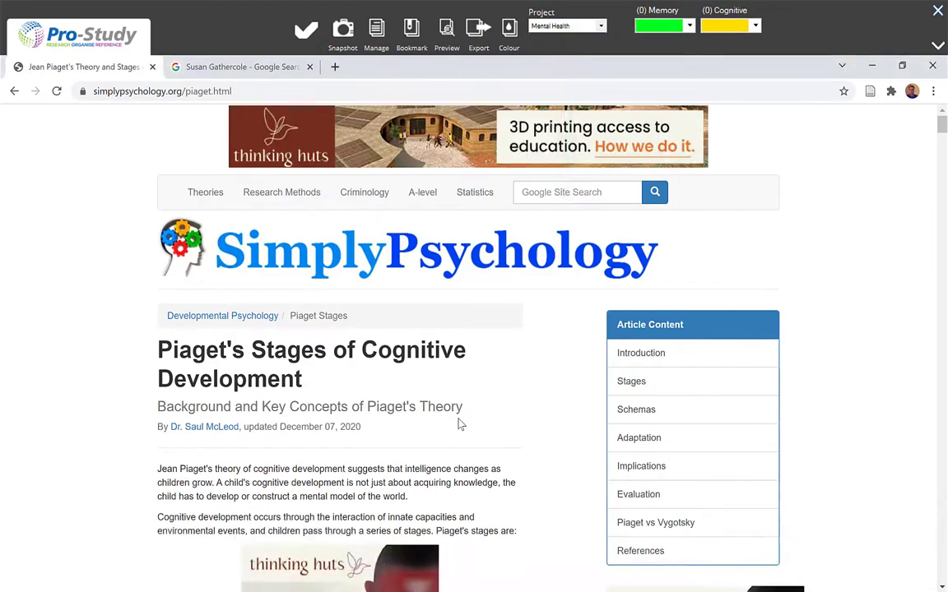
{"action": "scroll", "coordinate": [460, 430], "scroll_direction": "down", "scroll_amount": 5}
{"action": "scroll", "coordinate": [459, 424], "scroll_direction": "down", "scroll_amount": 6}
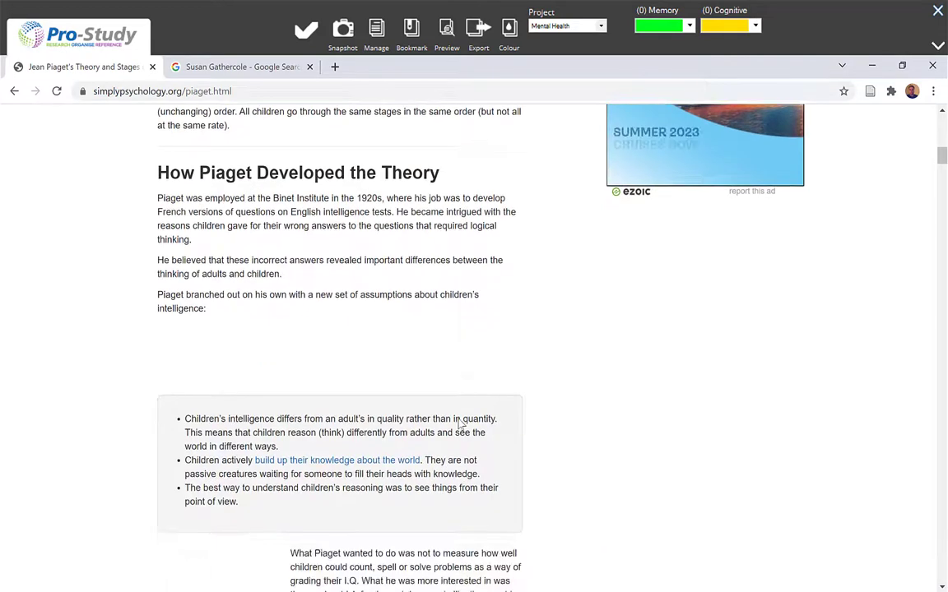
{"action": "left_click_drag", "start_coordinate": [145, 156], "coordinate": [336, 317]}
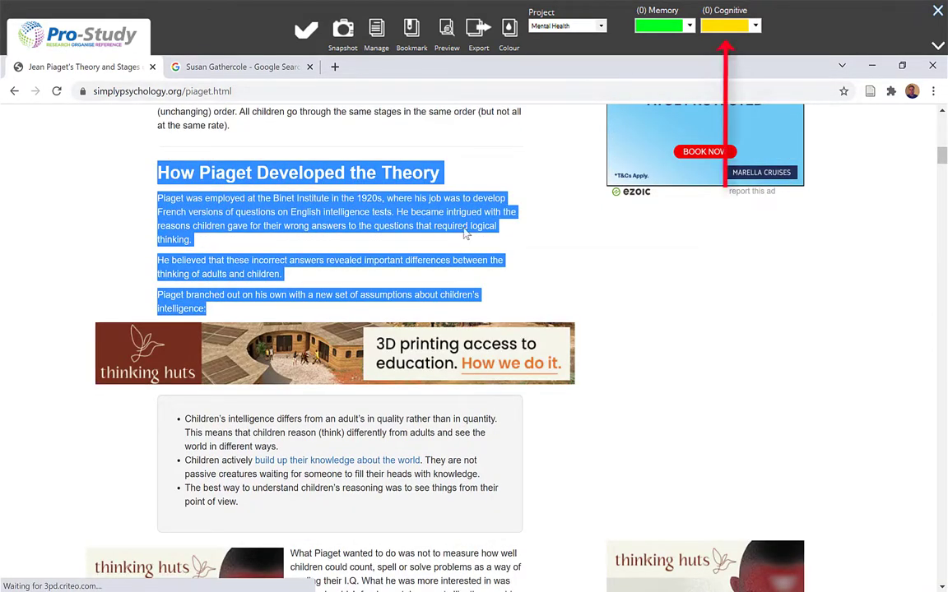
{"action": "left_click", "coordinate": [730, 29]}
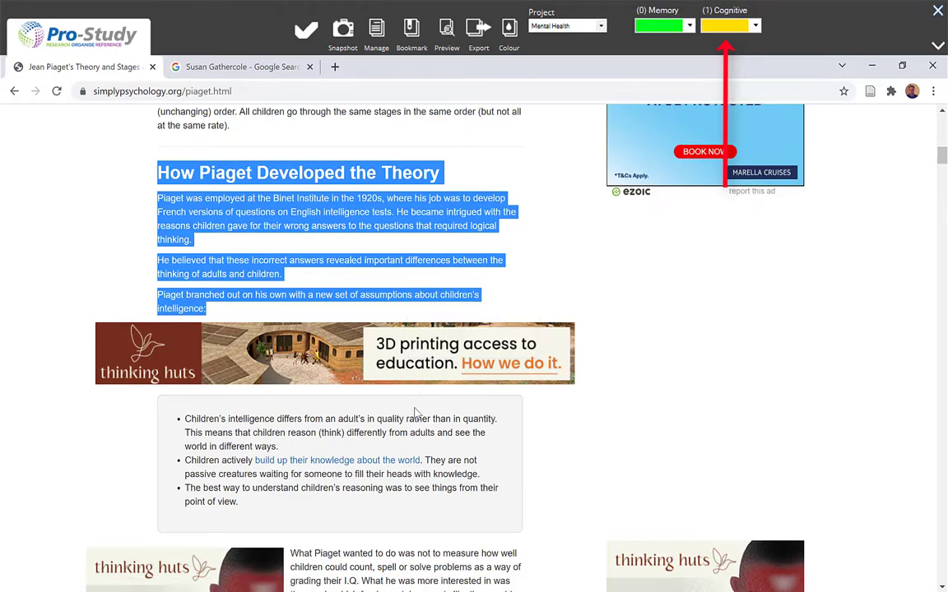
- Save the Stages of Cognitive Development passage under Cognitive, then return to the search results
{"action": "scroll", "coordinate": [415, 413], "scroll_direction": "up", "scroll_amount": 15}
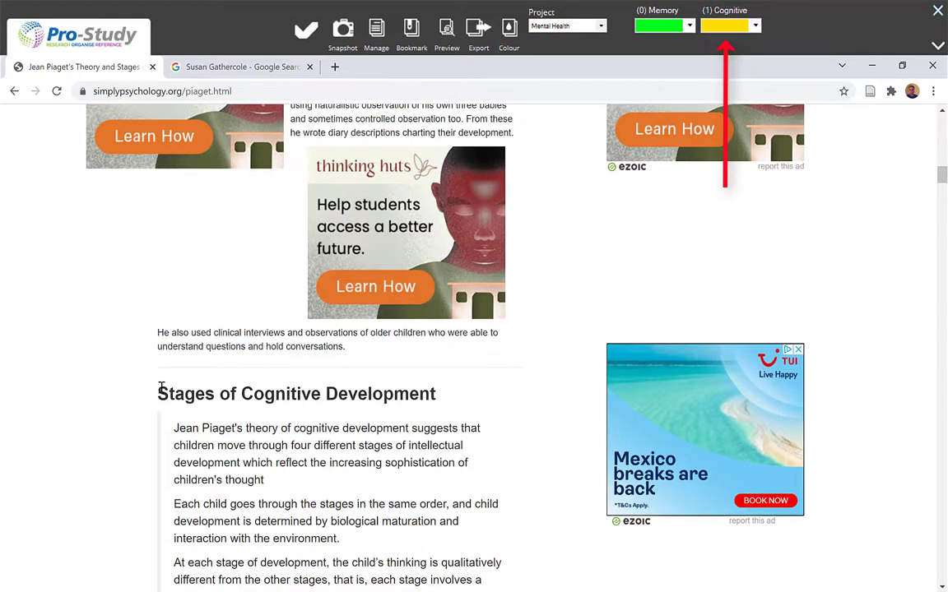
{"action": "left_click_drag", "start_coordinate": [383, 368], "coordinate": [450, 543]}
{"action": "right_click", "coordinate": [451, 541]}
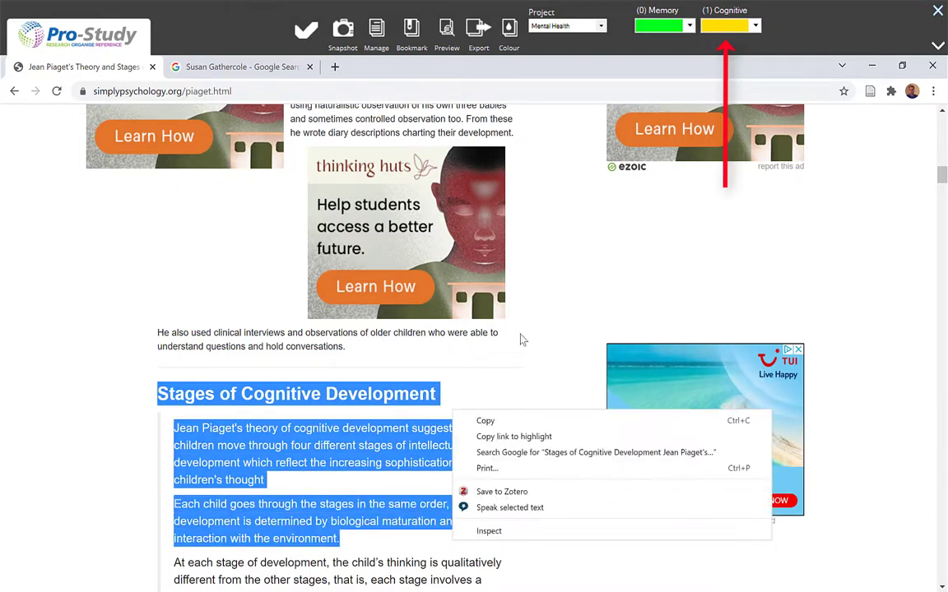
{"action": "left_click", "coordinate": [730, 27]}
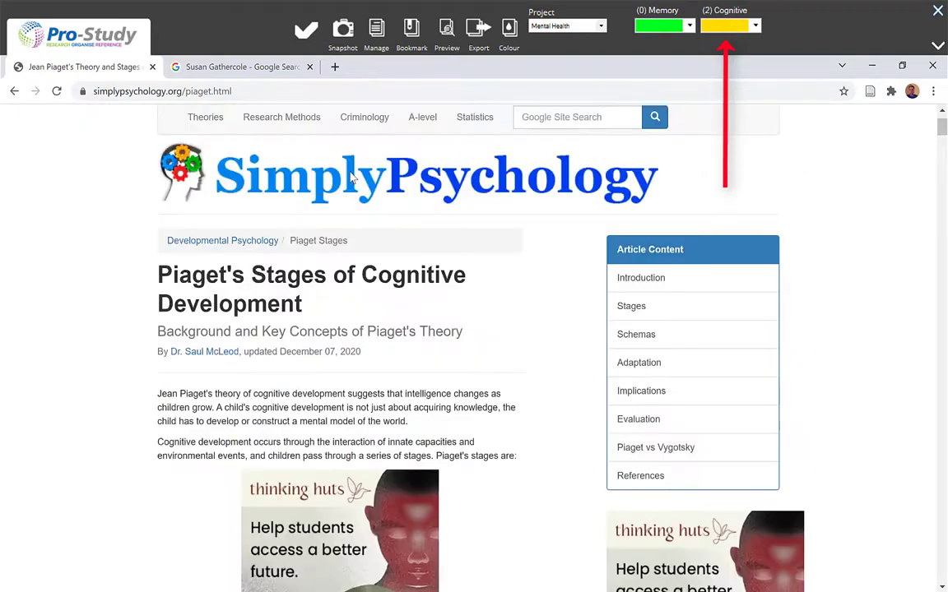
{"action": "key", "text": "Home"}
{"action": "left_click", "coordinate": [13, 91]}
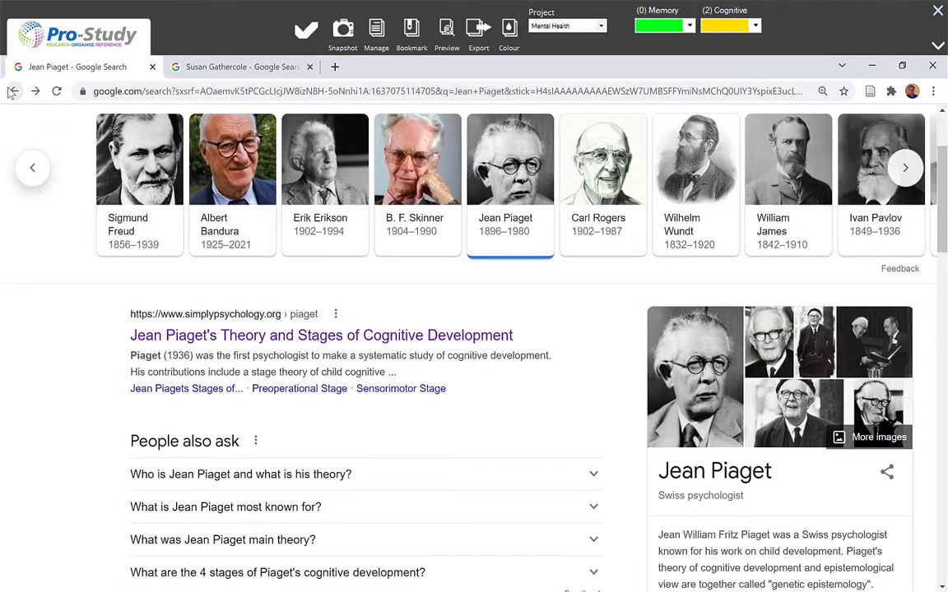
- Take an image snip of the large Jean Piaget portrait in the search results
{"action": "scroll", "coordinate": [244, 372], "scroll_direction": "down", "scroll_amount": 5}
{"action": "scroll", "coordinate": [243, 366], "scroll_direction": "up", "scroll_amount": 6}
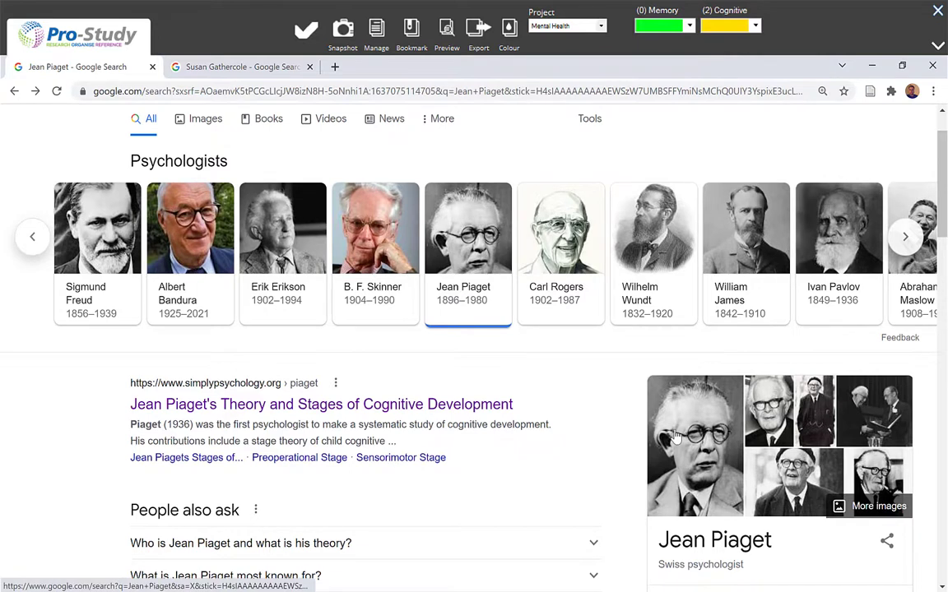
{"action": "left_click", "coordinate": [340, 32]}
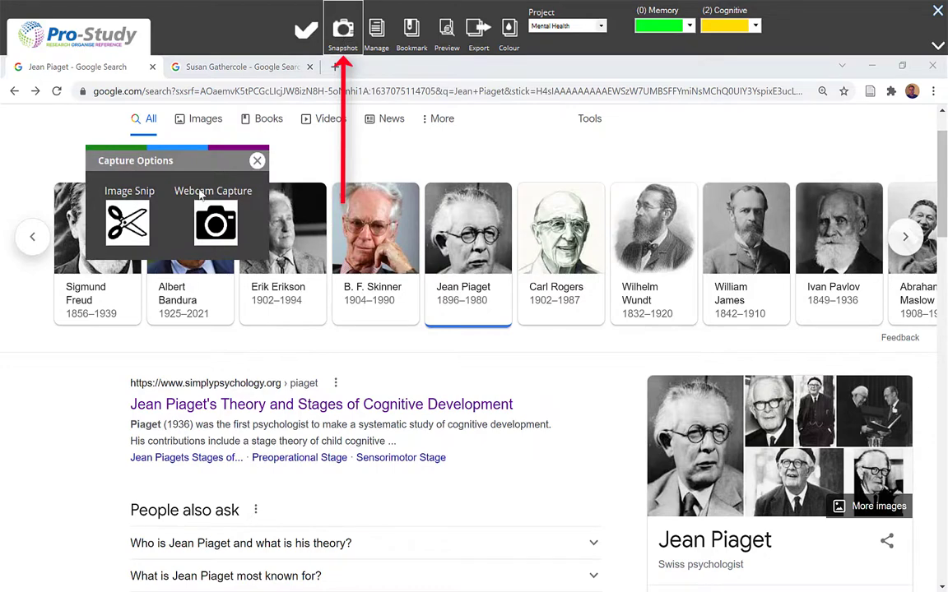
{"action": "left_click", "coordinate": [123, 221]}
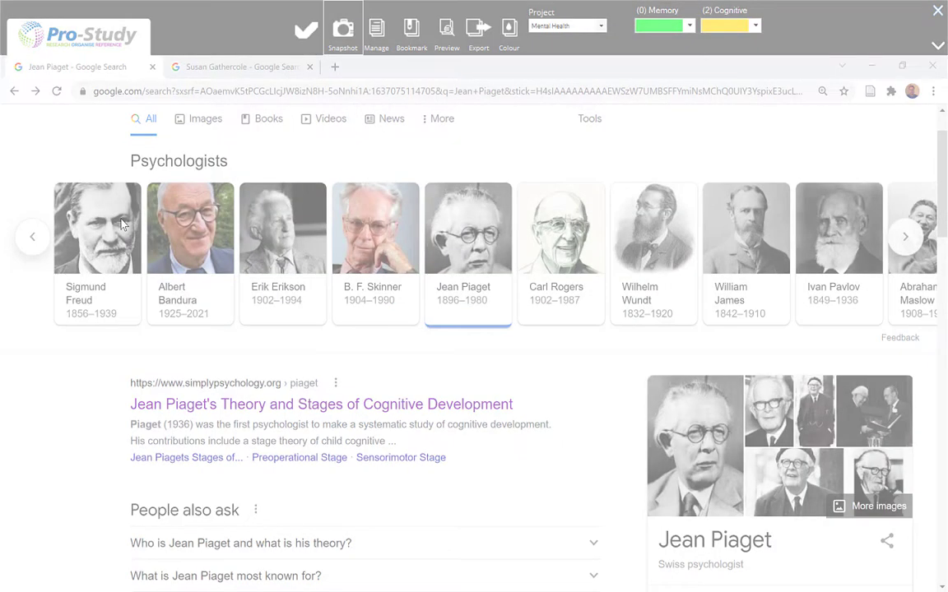
{"action": "left_click_drag", "start_coordinate": [648, 371], "coordinate": [748, 523]}
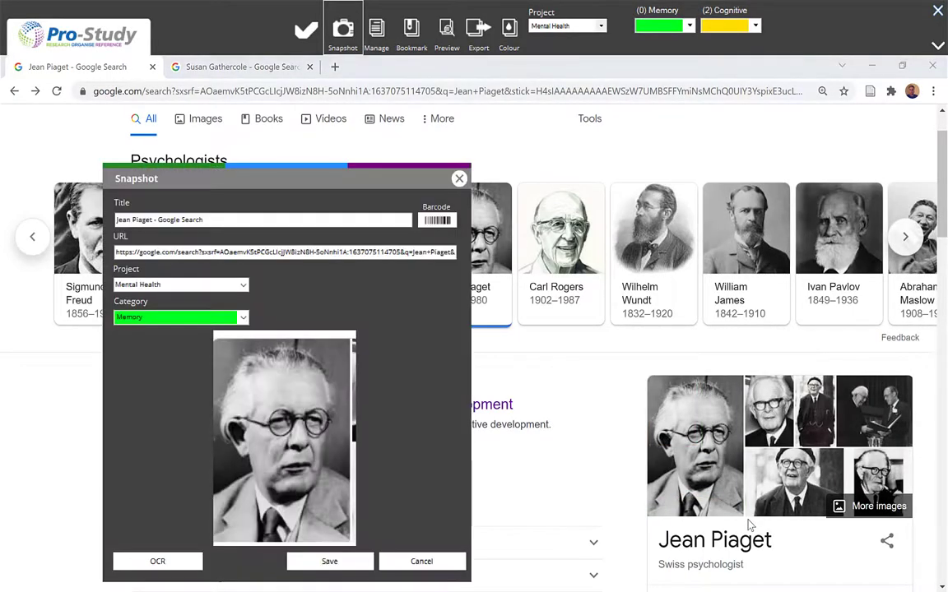
- File the snapshot in the Mental Health project under Cognitive and save it
{"action": "left_click_drag", "start_coordinate": [306, 171], "coordinate": [380, 127]}
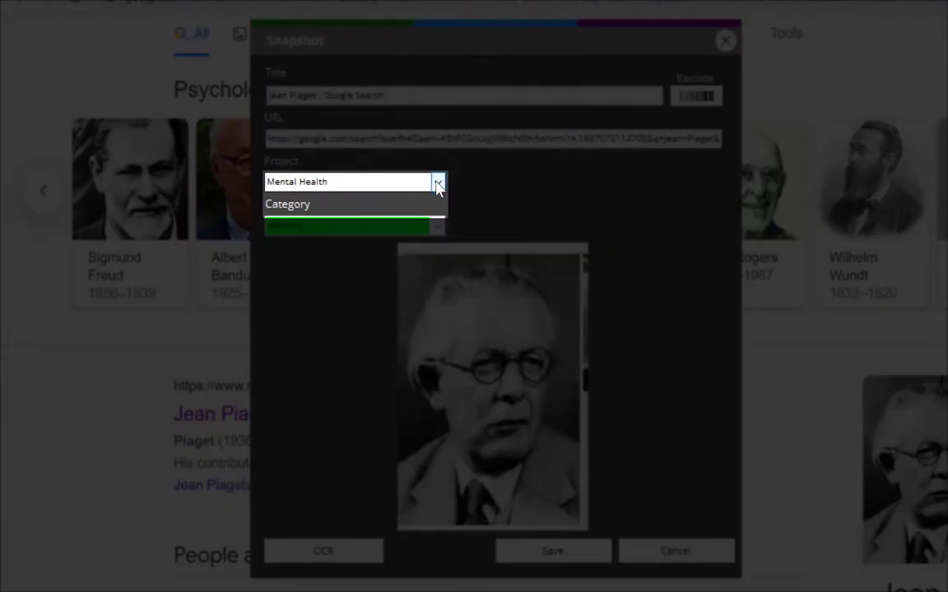
{"action": "left_click", "coordinate": [438, 185]}
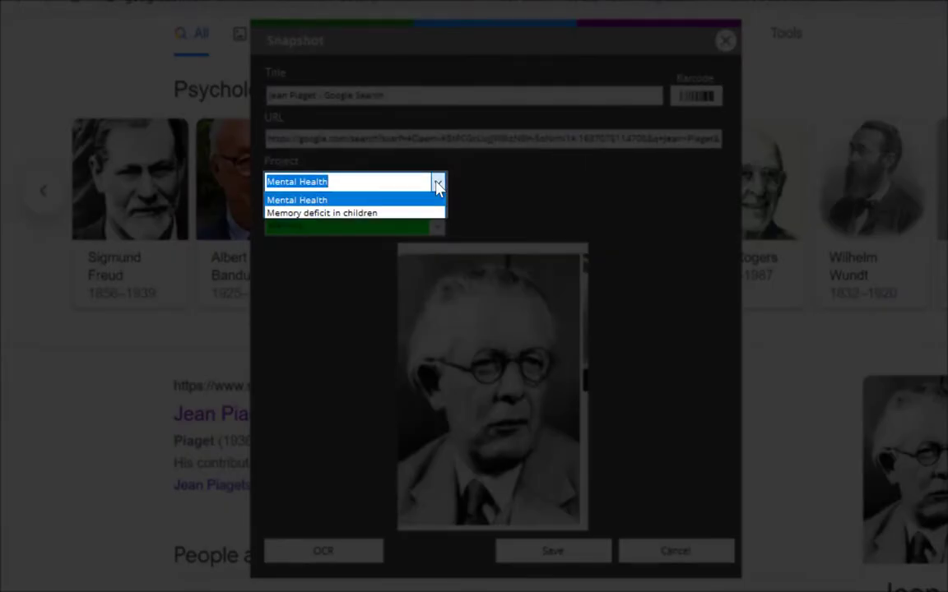
{"action": "left_click", "coordinate": [438, 184]}
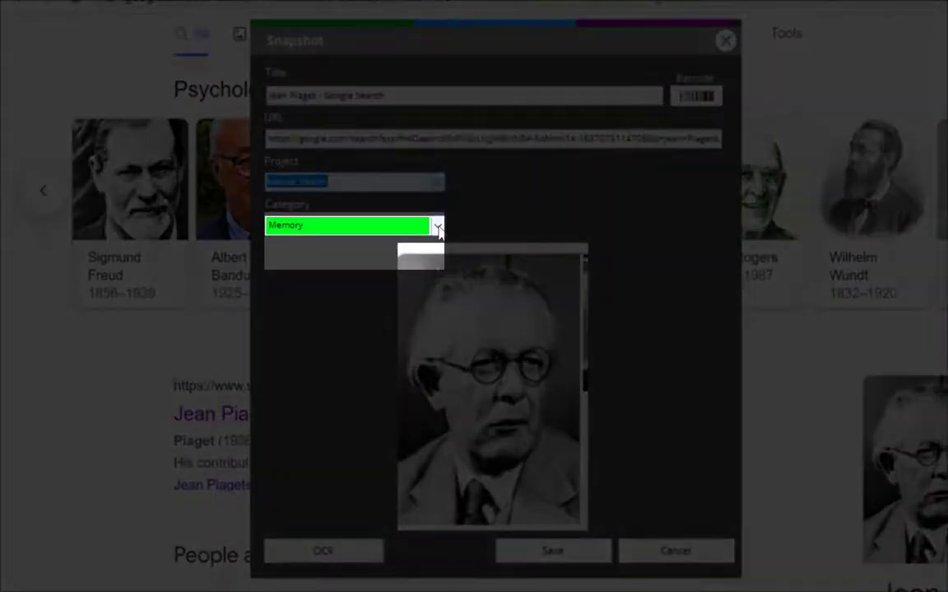
{"action": "left_click", "coordinate": [439, 231]}
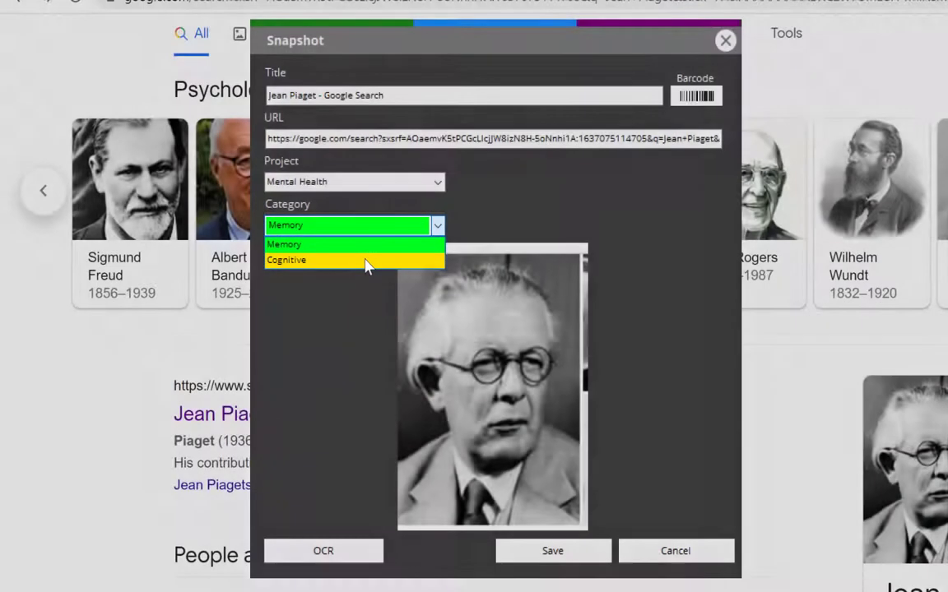
{"action": "left_click", "coordinate": [367, 261]}
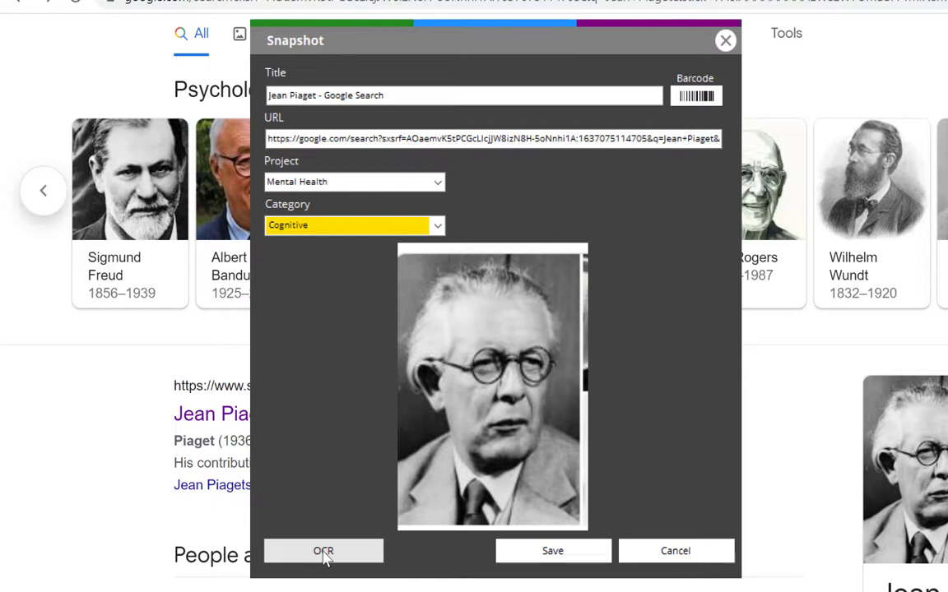
{"action": "left_click", "coordinate": [563, 562]}
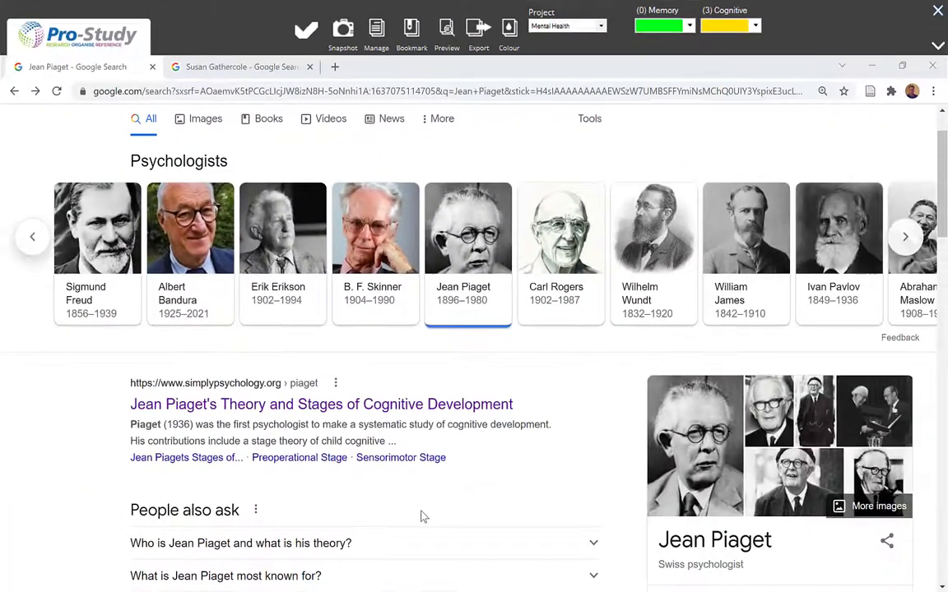
- Load the Memory deficit in children project and open the researcher's Department of Psychiatry profile
{"action": "left_click", "coordinate": [603, 30]}
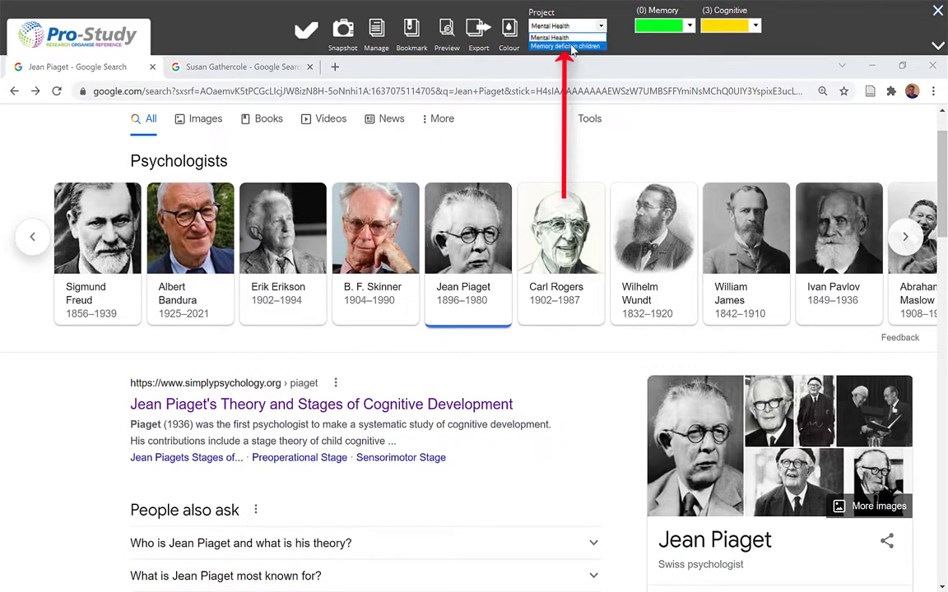
{"action": "left_click", "coordinate": [568, 46]}
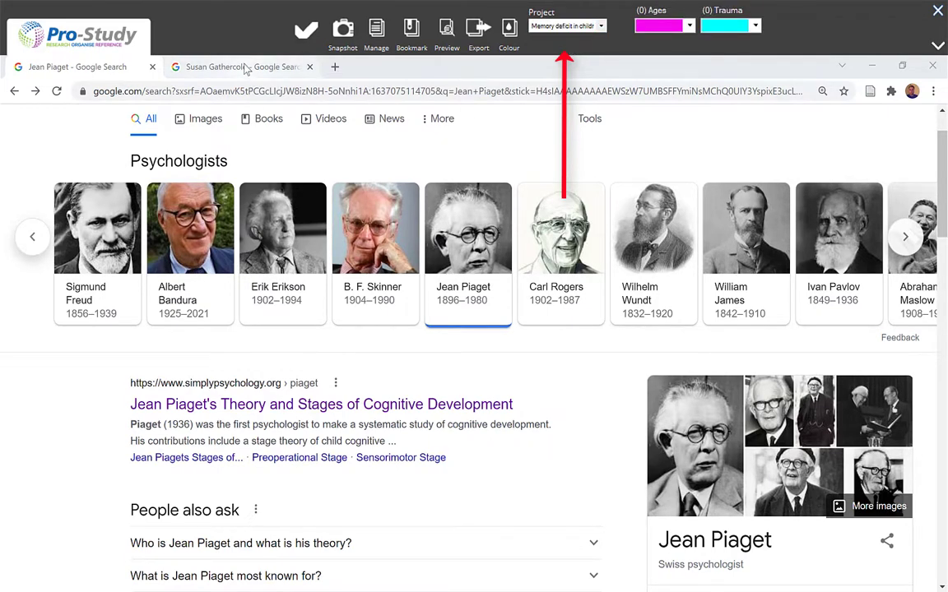
{"action": "left_click", "coordinate": [246, 69]}
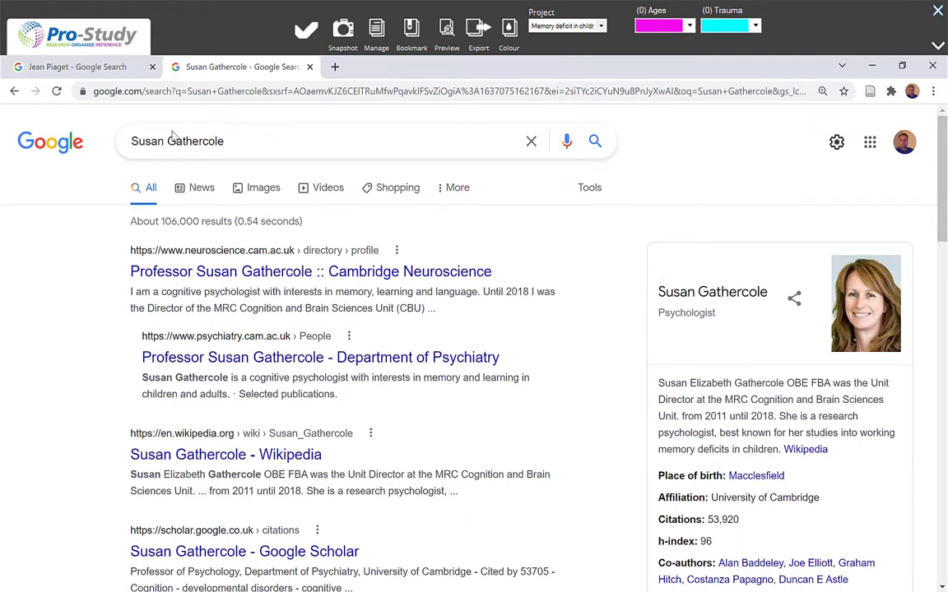
{"action": "scroll", "coordinate": [309, 301], "scroll_direction": "down", "scroll_amount": 6}
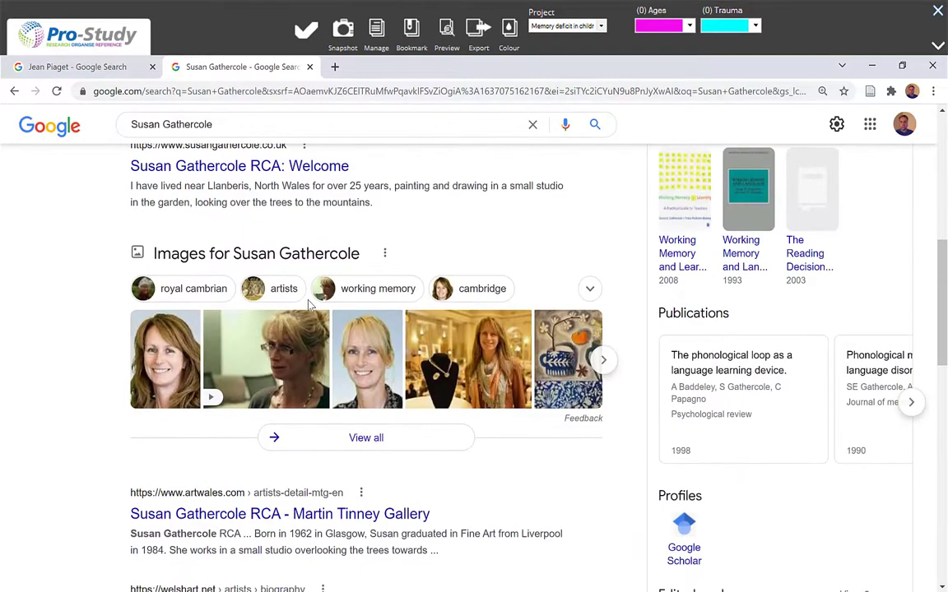
{"action": "scroll", "coordinate": [308, 302], "scroll_direction": "up", "scroll_amount": 5}
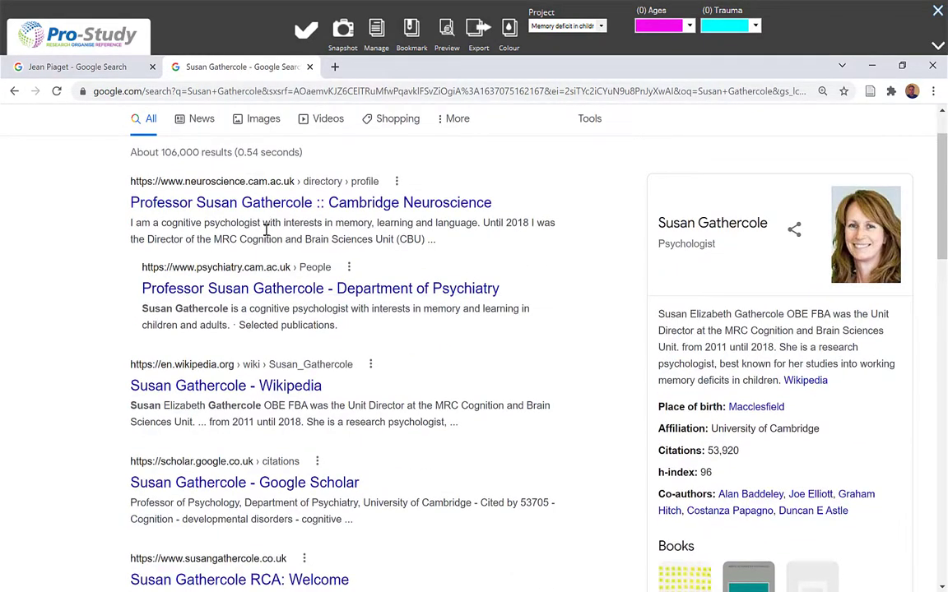
{"action": "left_click", "coordinate": [265, 299]}
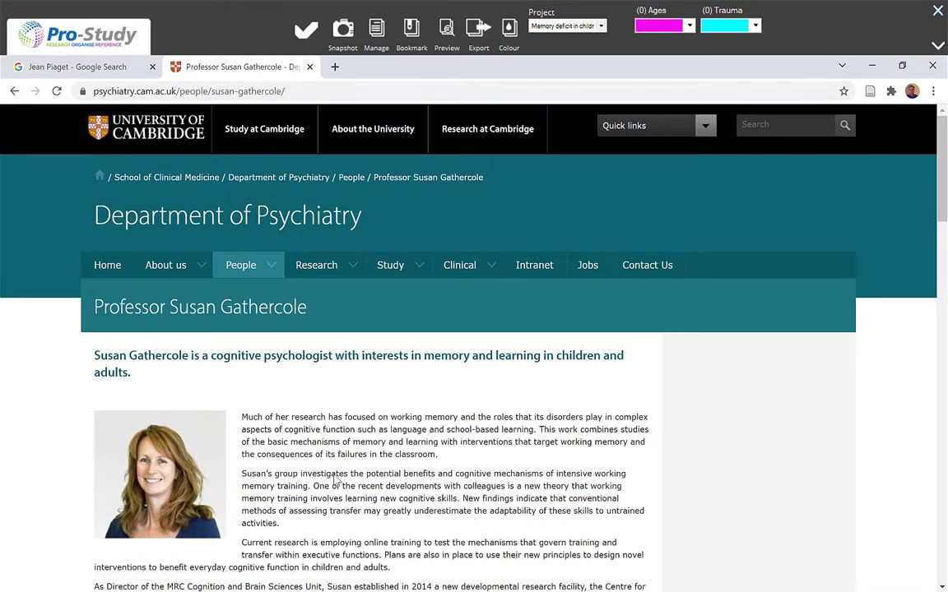
- Save the profile's first two research paragraphs under the cyan Trauma category
{"action": "left_click_drag", "start_coordinate": [241, 418], "coordinate": [483, 535]}
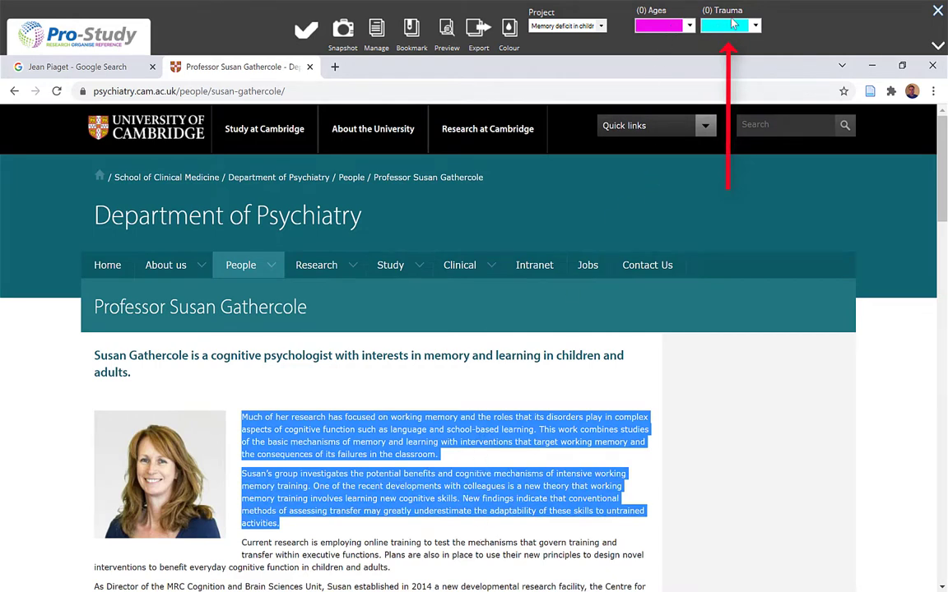
{"action": "left_click", "coordinate": [721, 28]}
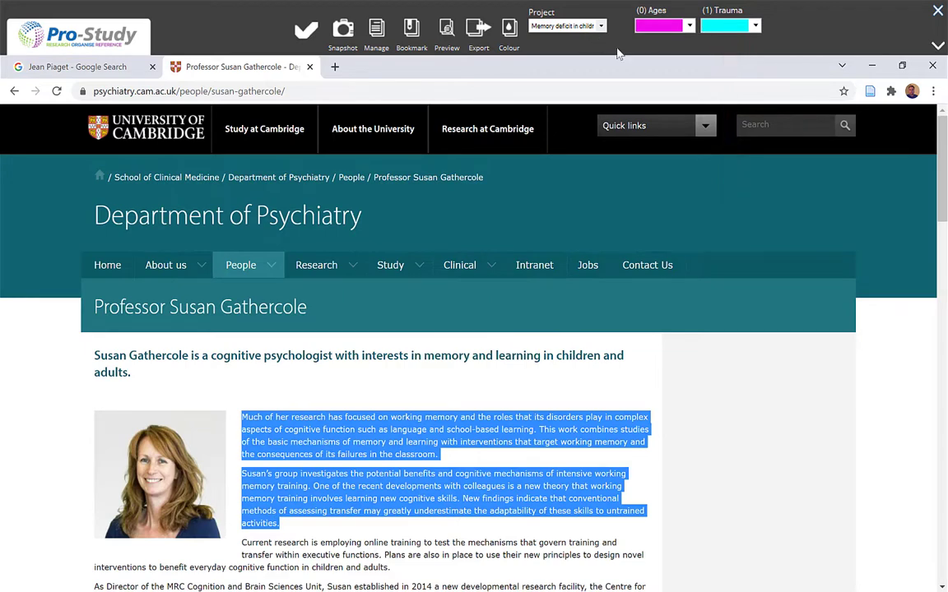
{"action": "scroll", "coordinate": [510, 311], "scroll_direction": "down", "scroll_amount": 1}
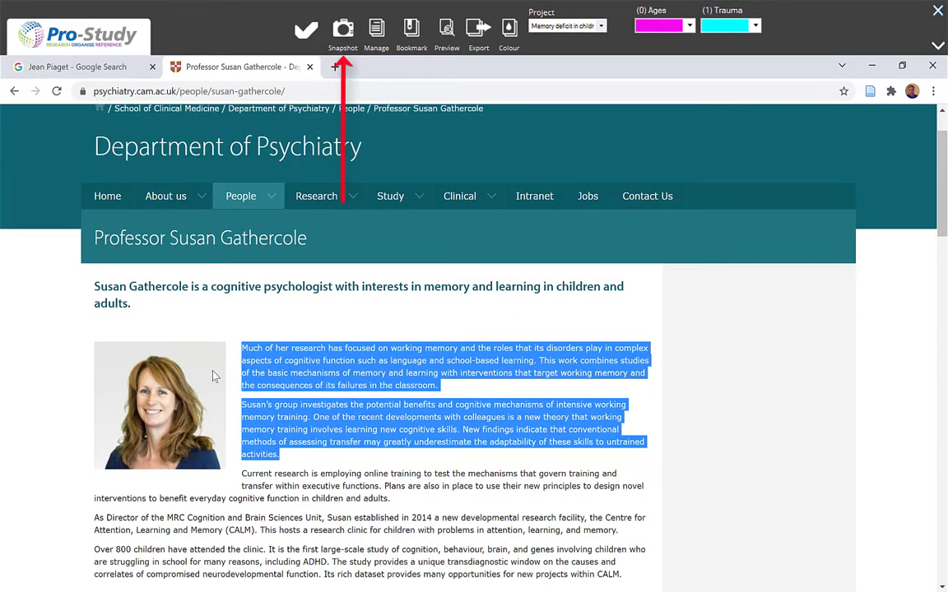
- Snip the researcher's profile photo as an image snapshot and save it under Trauma
{"action": "left_click", "coordinate": [344, 29]}
{"action": "left_click", "coordinate": [93, 186]}
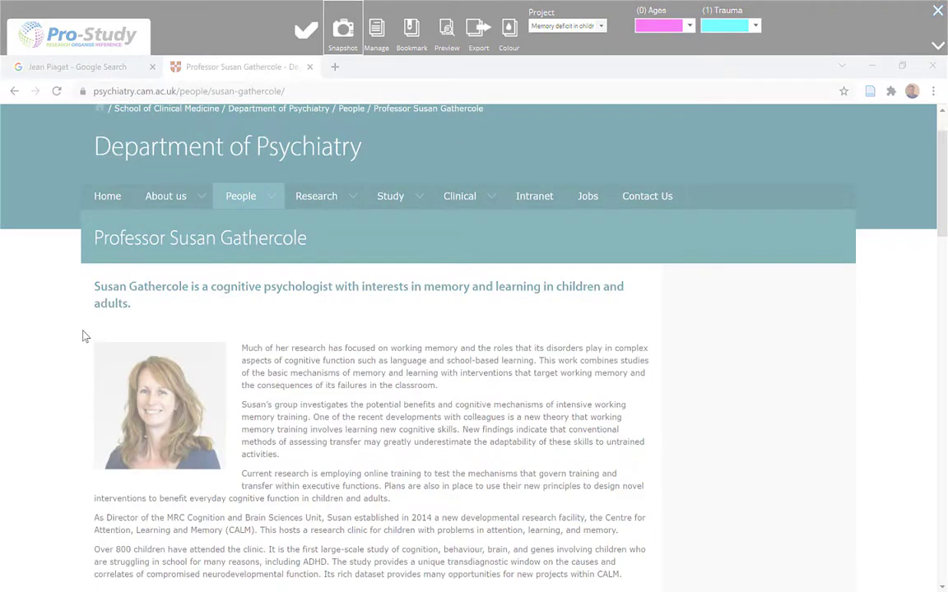
{"action": "left_click_drag", "start_coordinate": [90, 339], "coordinate": [228, 462]}
{"action": "right_click", "coordinate": [228, 462]}
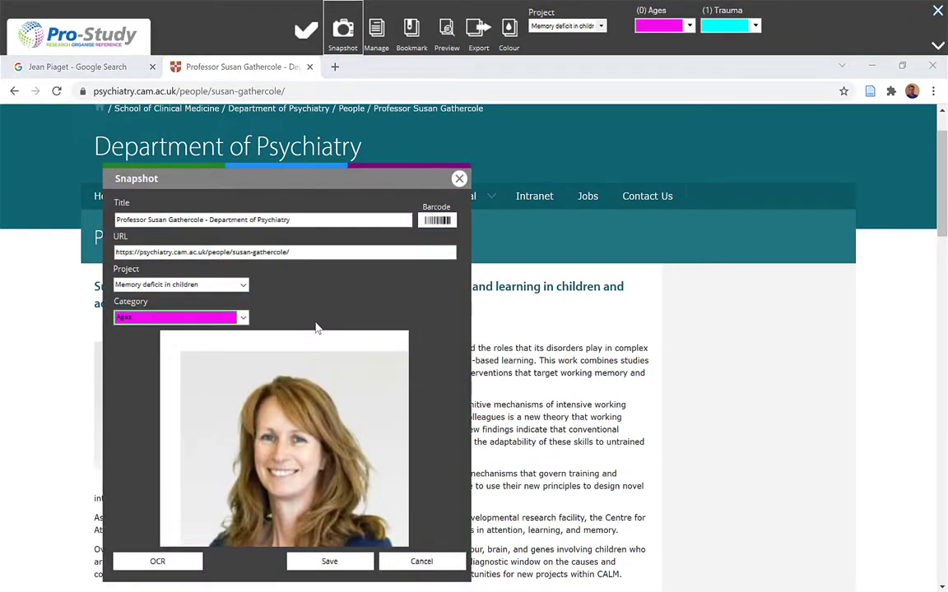
{"action": "left_click", "coordinate": [243, 317]}
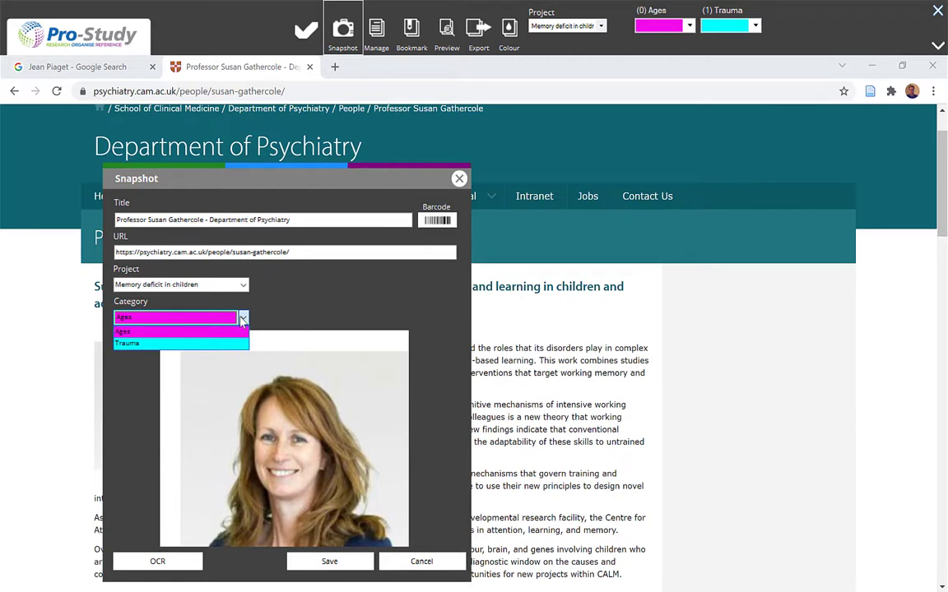
{"action": "left_click", "coordinate": [212, 344]}
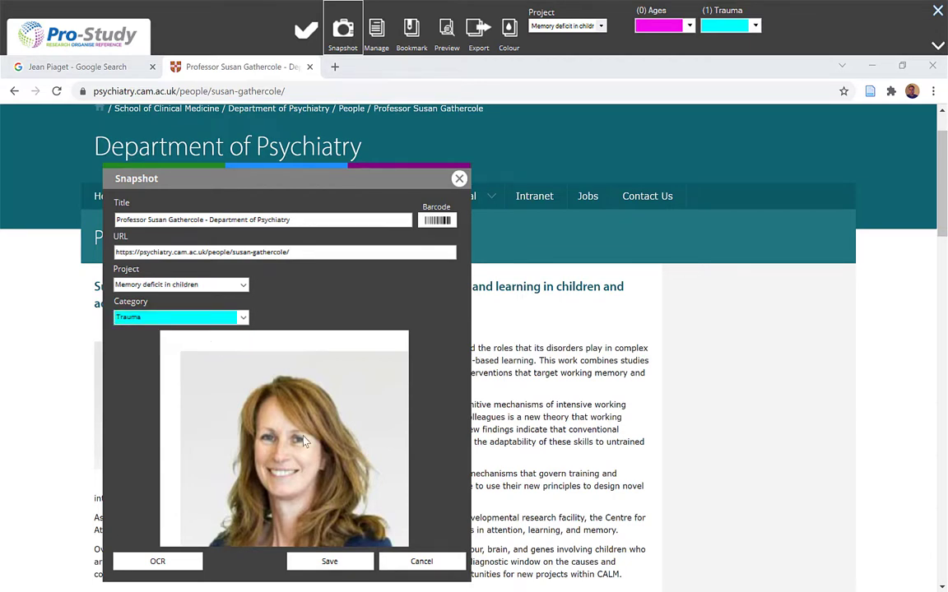
{"action": "left_click", "coordinate": [329, 561]}
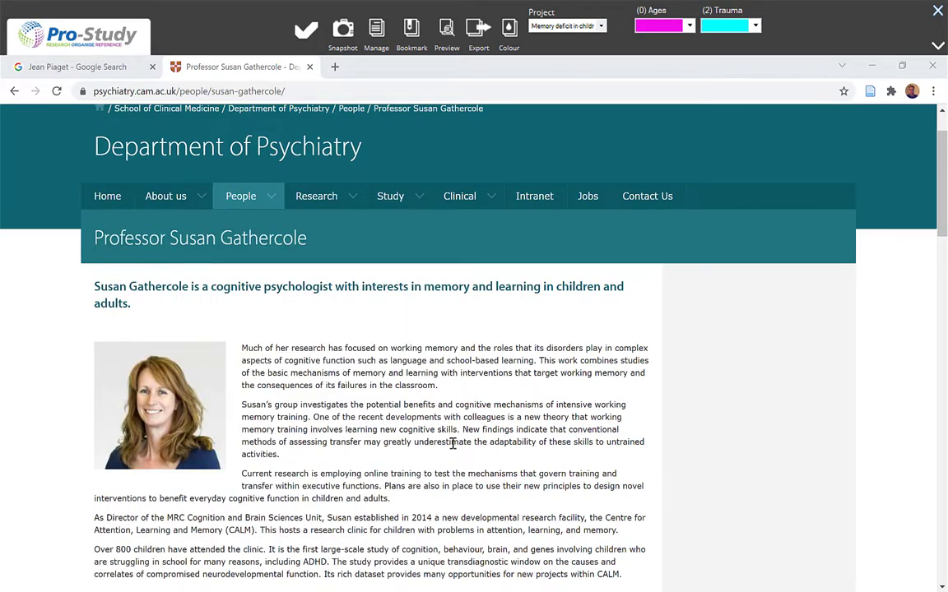
- In a new browser tab, search the web for Google Scholar and go to its homepage
{"action": "scroll", "coordinate": [452, 443], "scroll_direction": "down", "scroll_amount": 20}
{"action": "scroll", "coordinate": [452, 443], "scroll_direction": "up", "scroll_amount": 15}
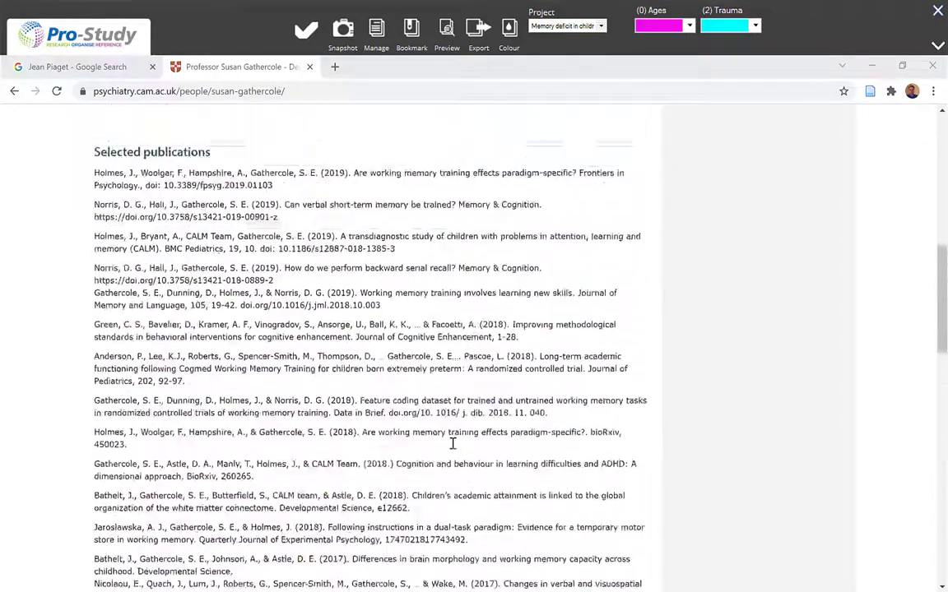
{"action": "scroll", "coordinate": [451, 443], "scroll_direction": "up", "scroll_amount": 10}
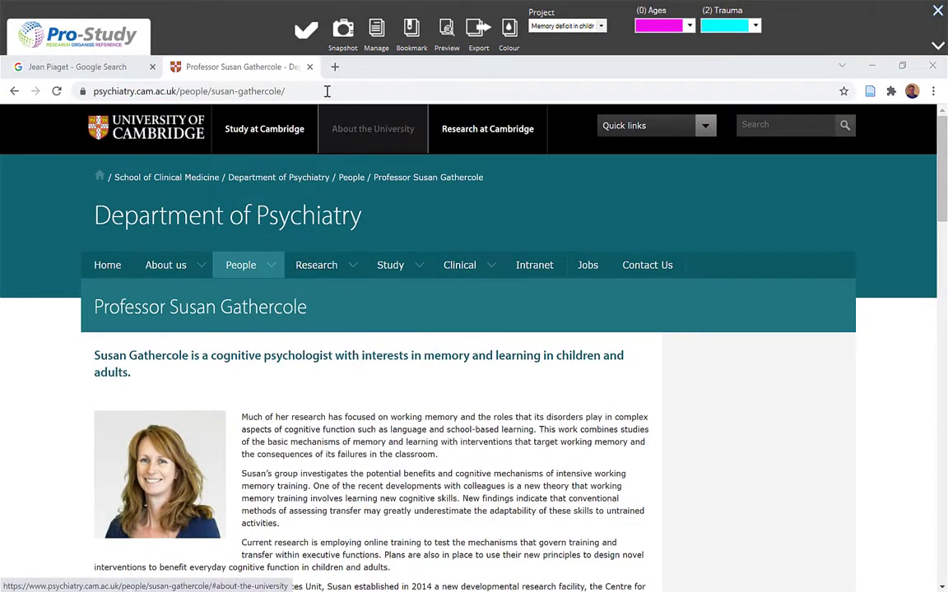
{"action": "left_click", "coordinate": [335, 68]}
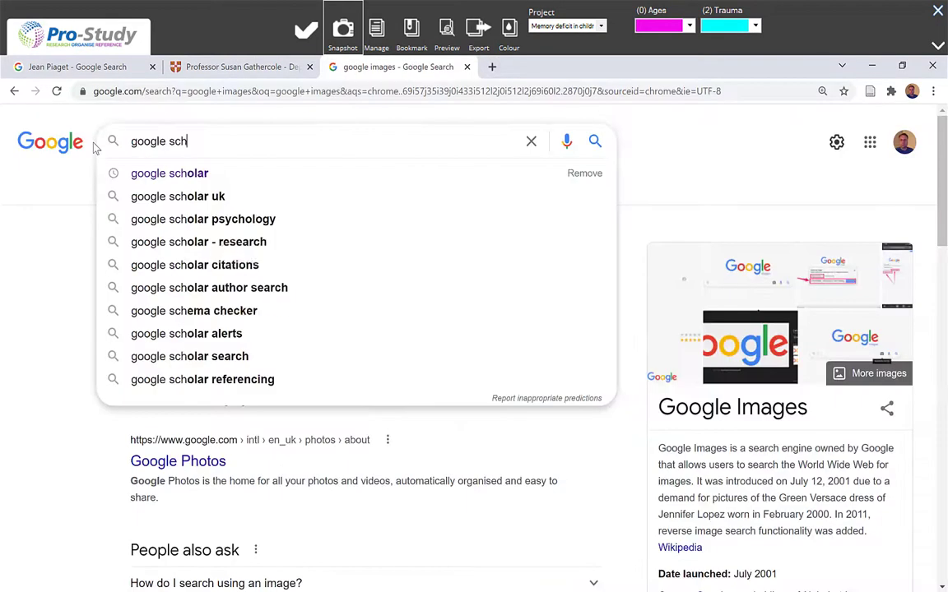
{"action": "type", "text": "olar"}
{"action": "key", "text": "Return"}
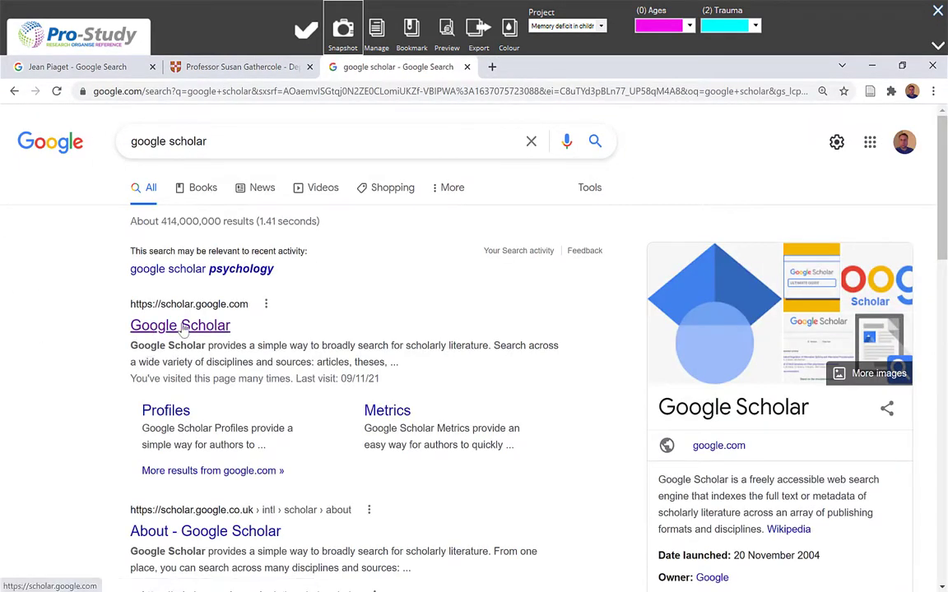
{"action": "left_click", "coordinate": [182, 327]}
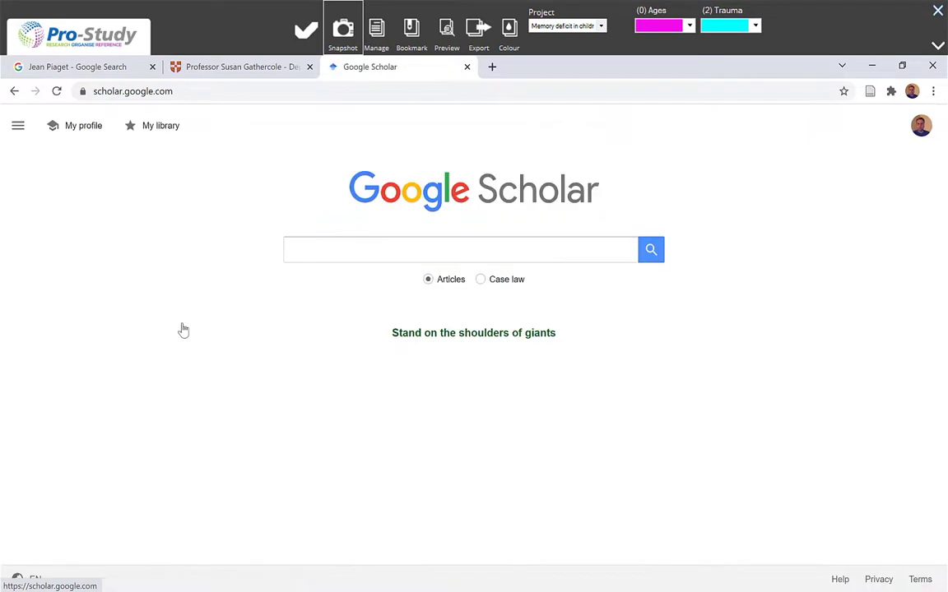
- Search Scholar for the researcher's name and open the liv.ac.uk PDF of the working memory paper
{"action": "left_click", "coordinate": [343, 250]}
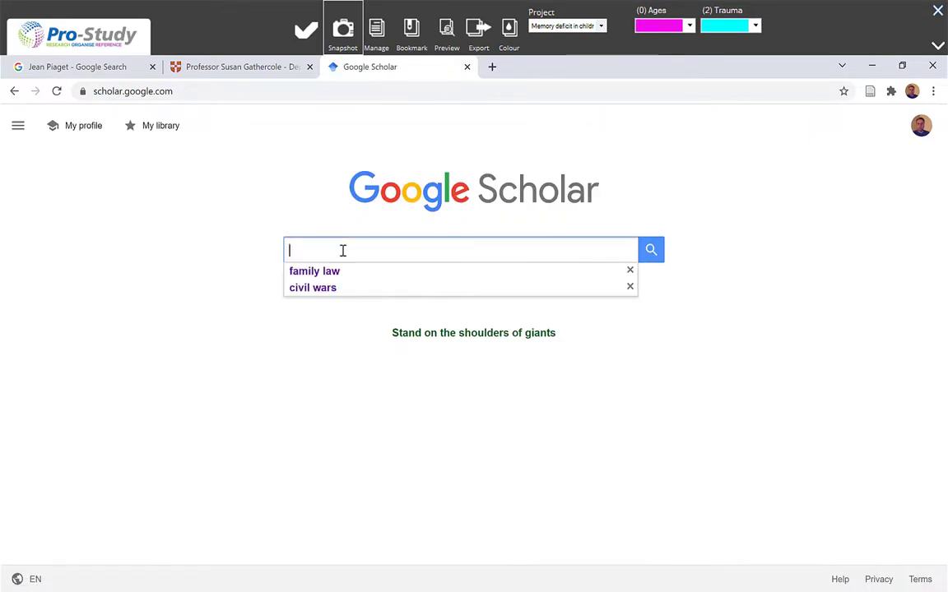
{"action": "type", "text": "susan gat"}
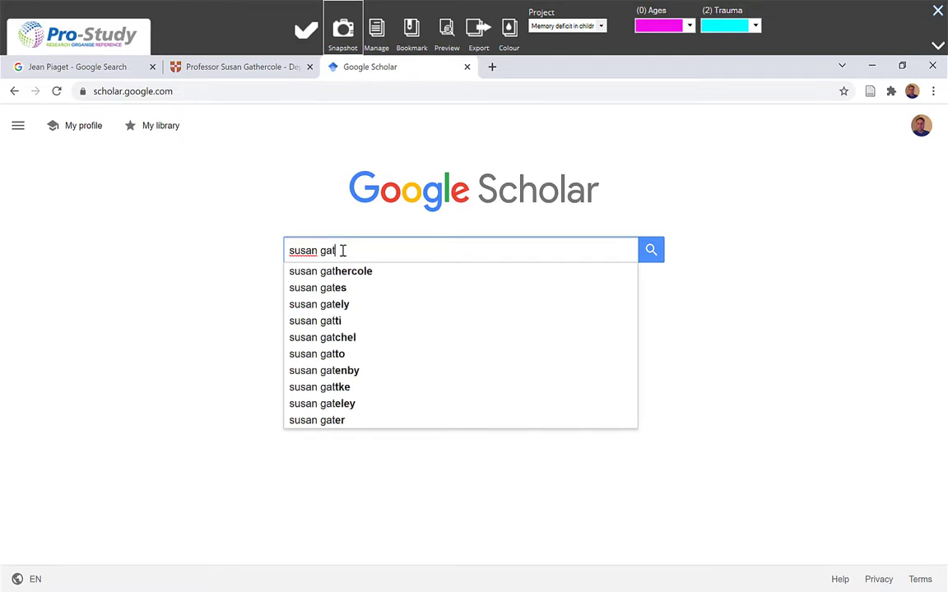
{"action": "type", "text": "hercole"}
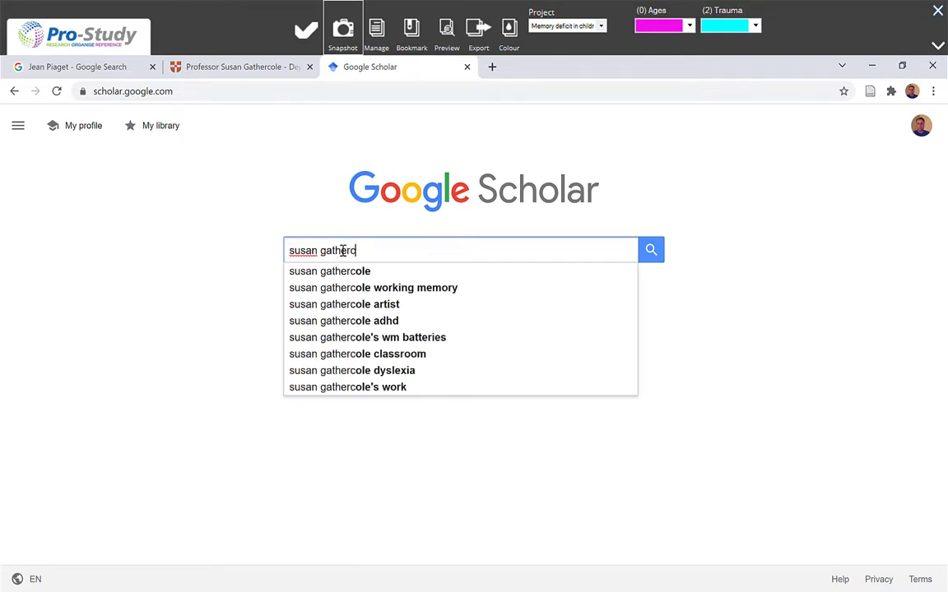
{"action": "key", "text": "Return"}
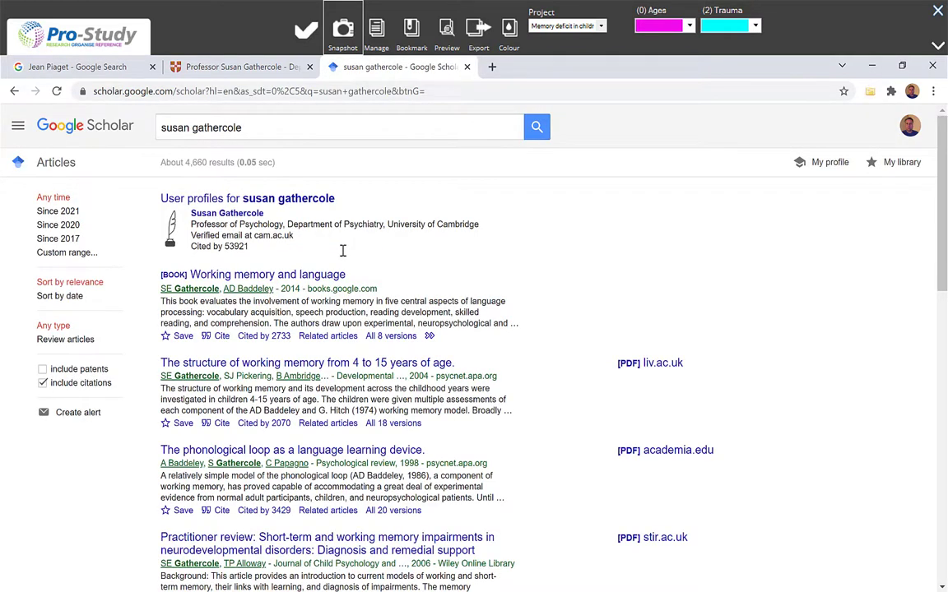
{"action": "left_click", "coordinate": [658, 363]}
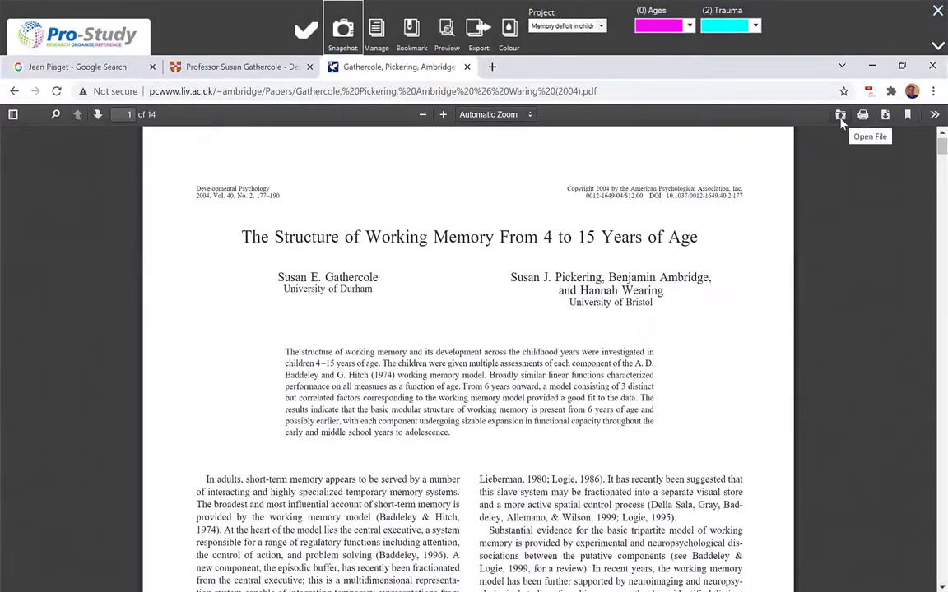
- Download the working-memory PDF, file it from Downloads under Ages, then close Explorer
{"action": "left_click", "coordinate": [883, 114]}
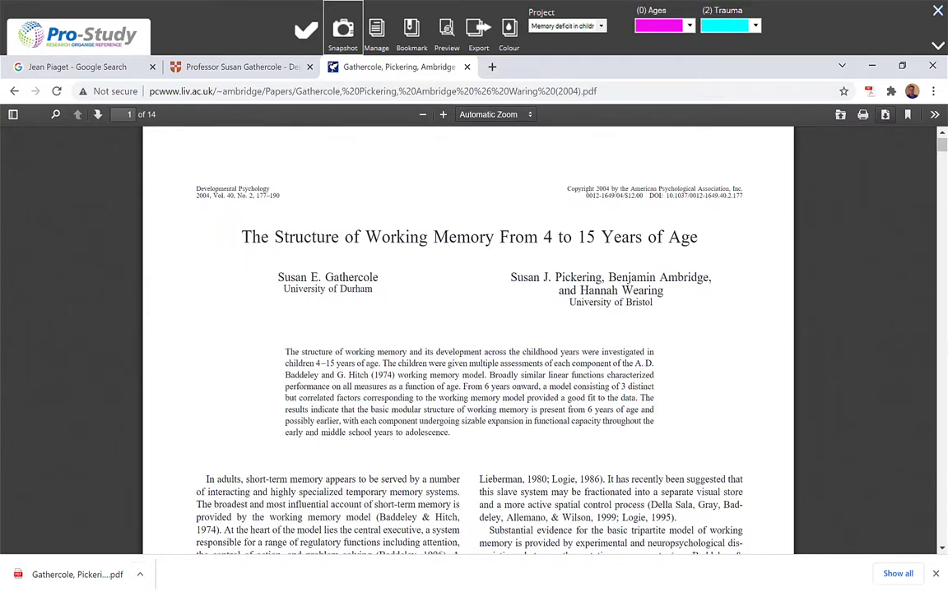
{"action": "key", "text": "super+e"}
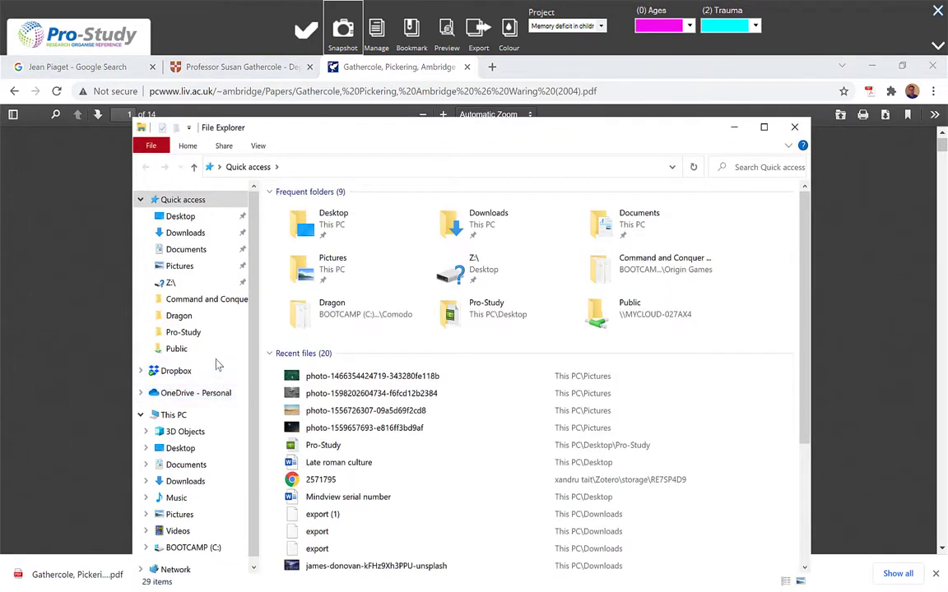
{"action": "left_click", "coordinate": [174, 483]}
{"action": "left_click", "coordinate": [375, 227]}
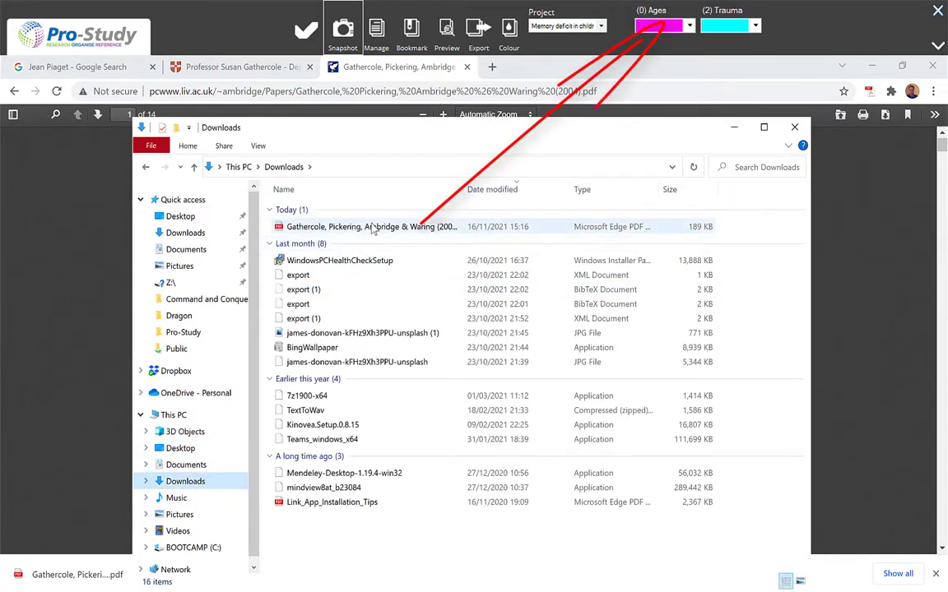
{"action": "left_click", "coordinate": [671, 27]}
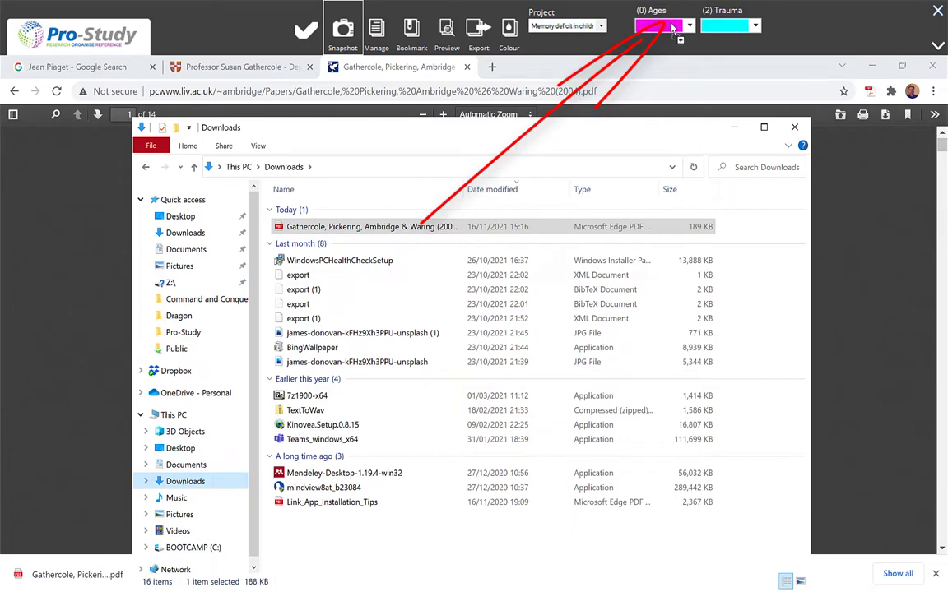
{"action": "left_click", "coordinate": [794, 127]}
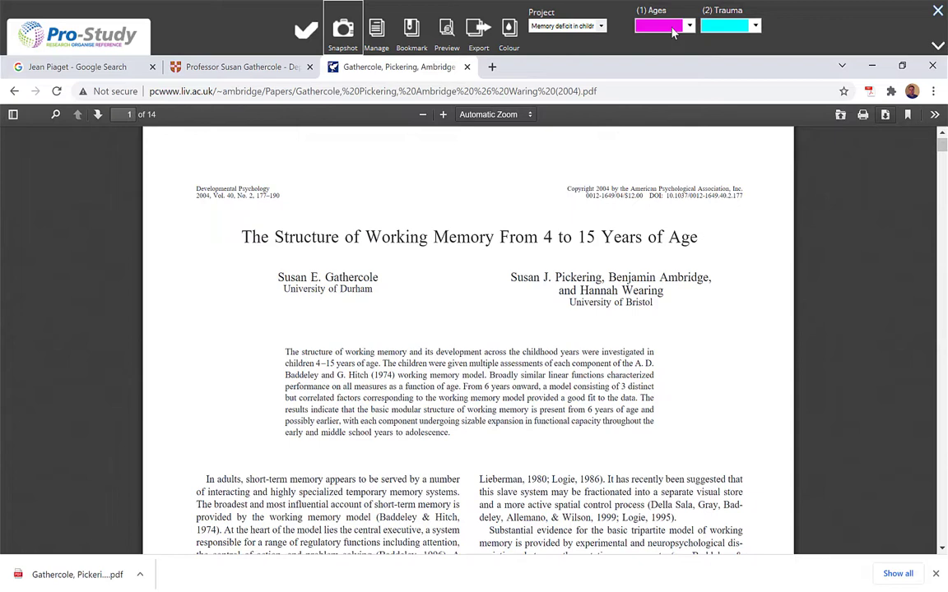
{"action": "left_click", "coordinate": [872, 68]}
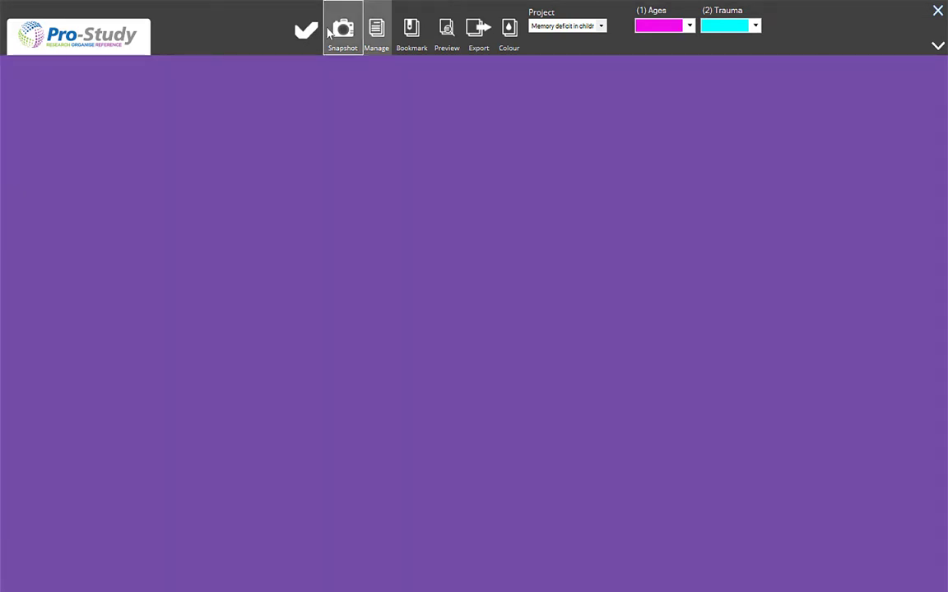
{"action": "left_click", "coordinate": [378, 45]}
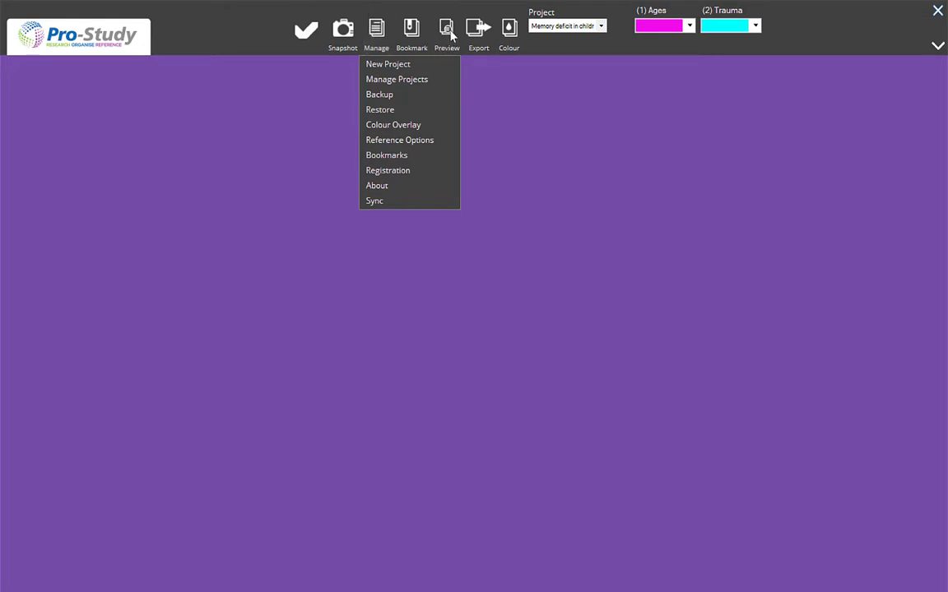
{"action": "left_click", "coordinate": [506, 211]}
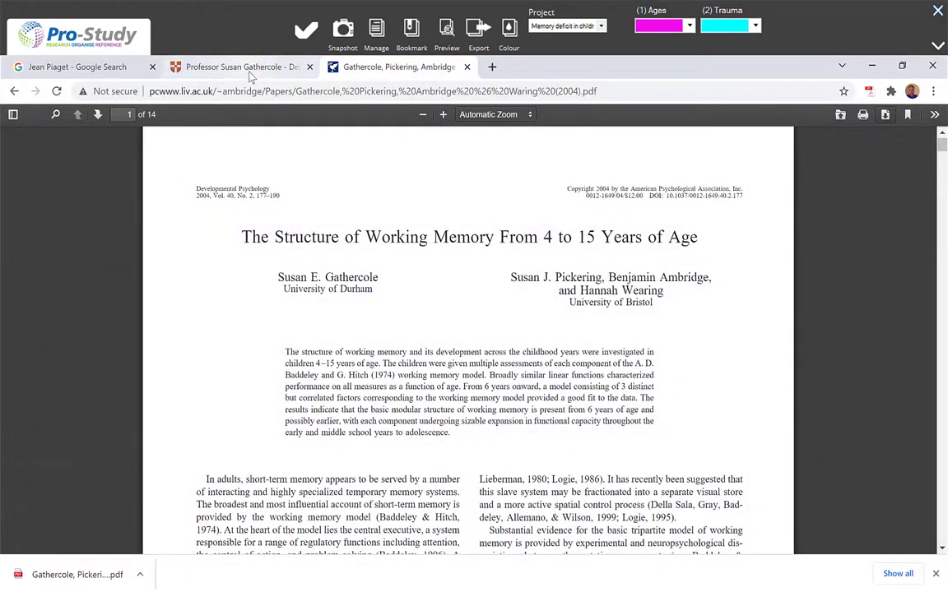
- Bookmark the Department of Psychiatry profile page from its tab into the project
{"action": "left_click", "coordinate": [248, 69]}
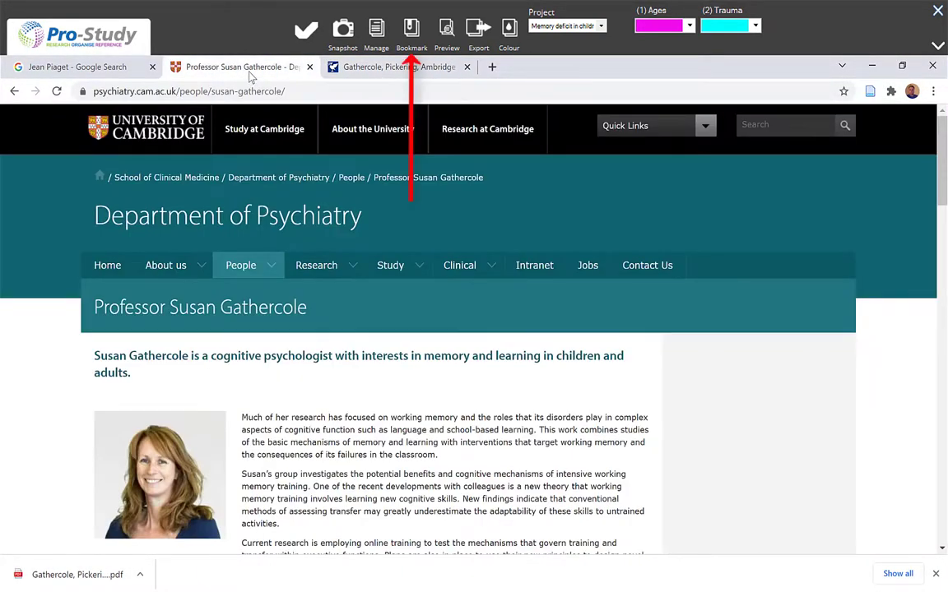
{"action": "left_click", "coordinate": [415, 45]}
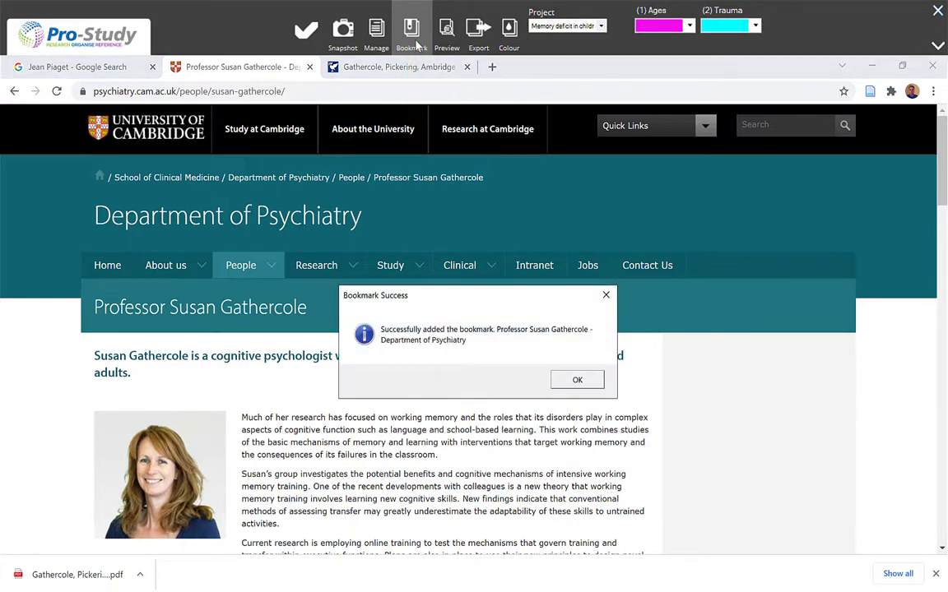
- Dismiss the prior confirmation, then bookmark the psychologist search results page and acknowledge success
{"action": "left_click", "coordinate": [576, 380]}
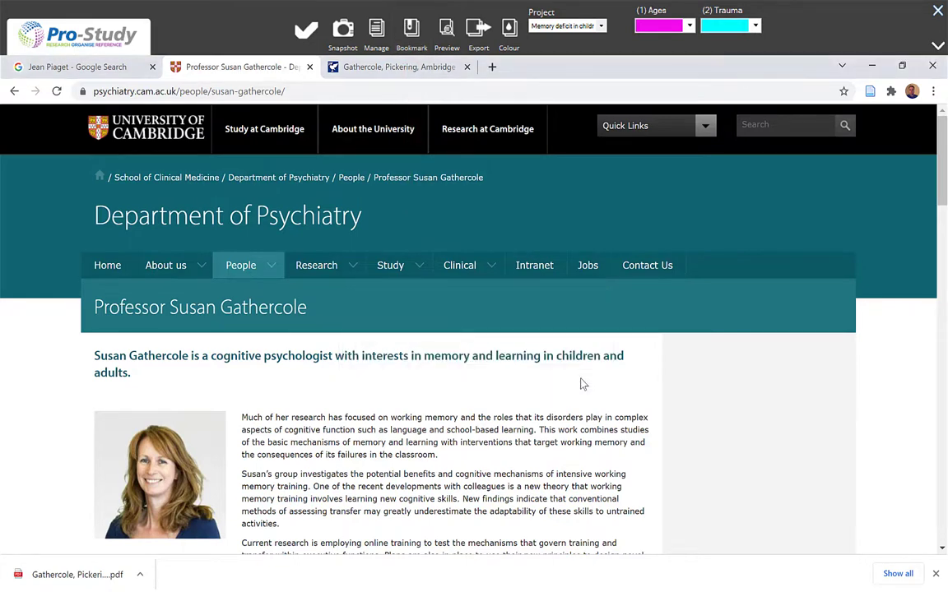
{"action": "left_click", "coordinate": [83, 67]}
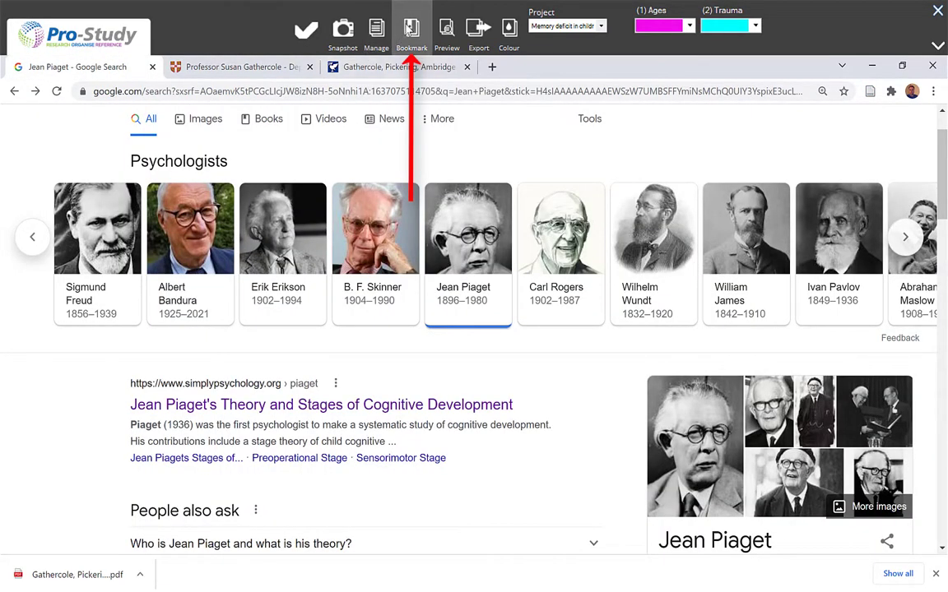
{"action": "left_click", "coordinate": [410, 31]}
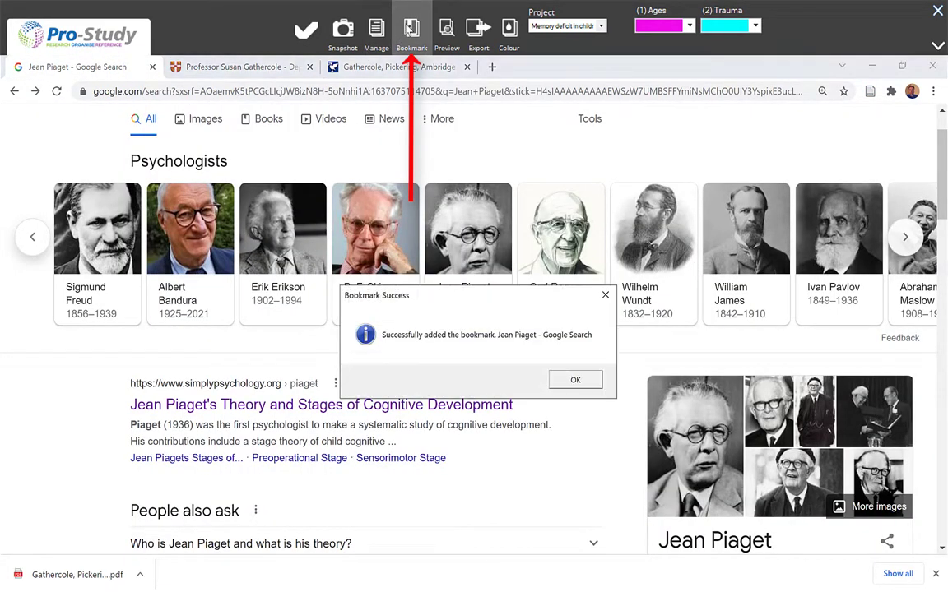
{"action": "left_click", "coordinate": [574, 380]}
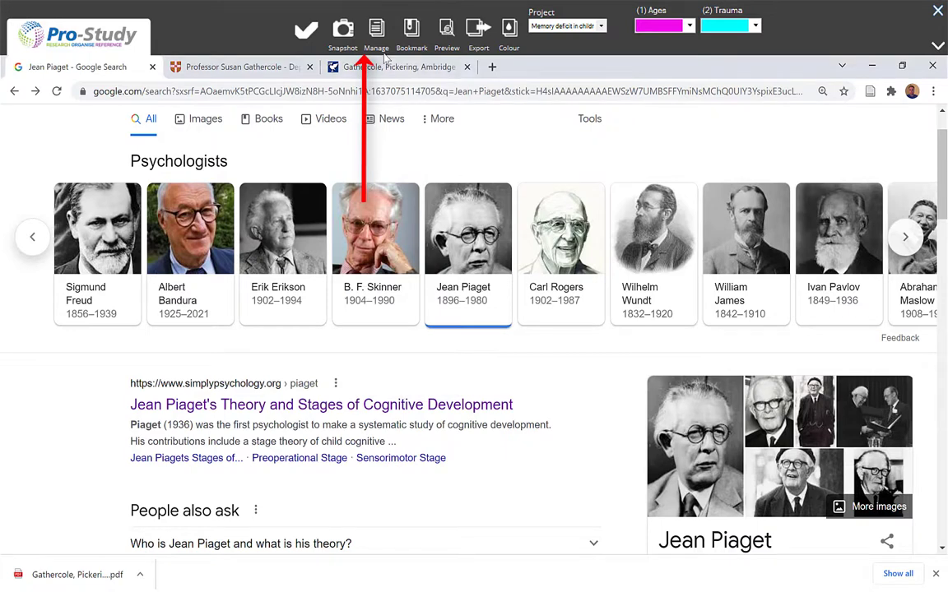
{"action": "left_click", "coordinate": [375, 29]}
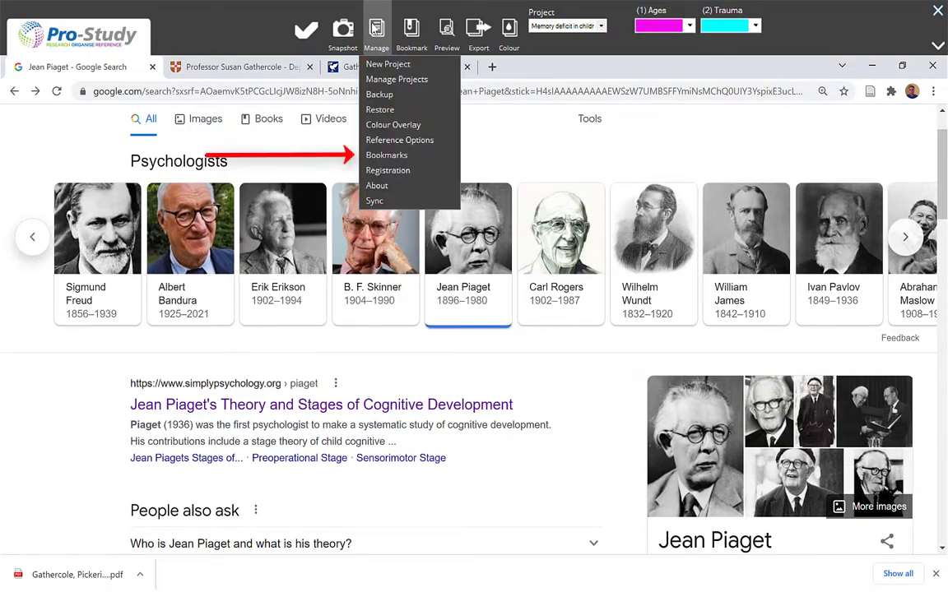
{"action": "left_click", "coordinate": [366, 155]}
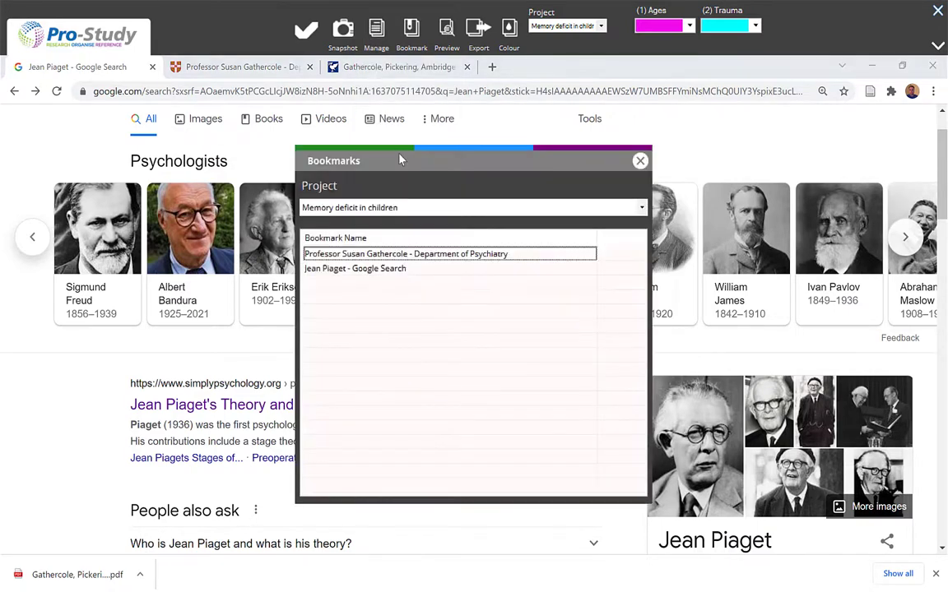
{"action": "left_click", "coordinate": [347, 270]}
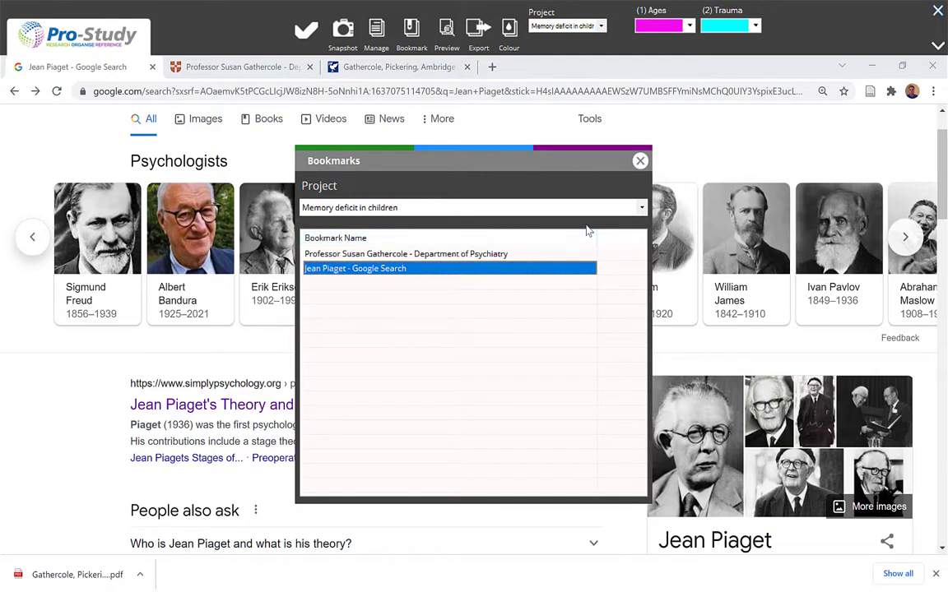
{"action": "left_click", "coordinate": [642, 208]}
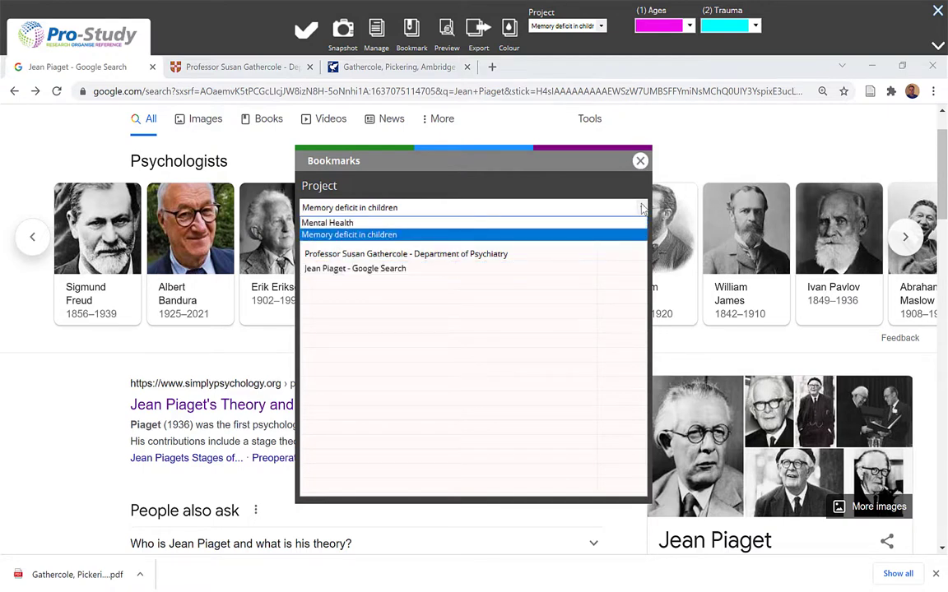
{"action": "left_click", "coordinate": [641, 161]}
{"action": "left_click", "coordinate": [640, 161]}
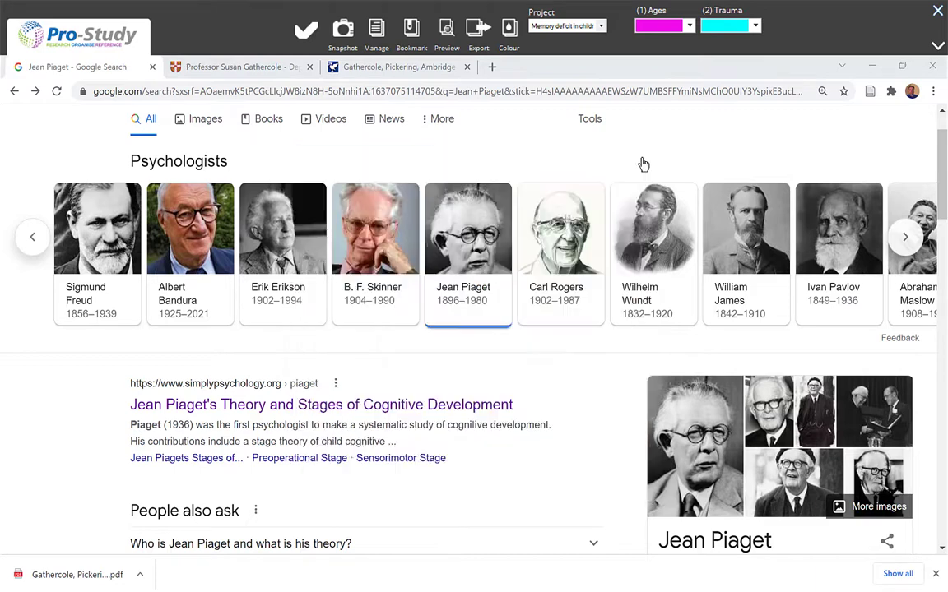
- Open Preview Data, view the working-memory PDF under Ages, then browse the two Trauma items
{"action": "left_click", "coordinate": [872, 66]}
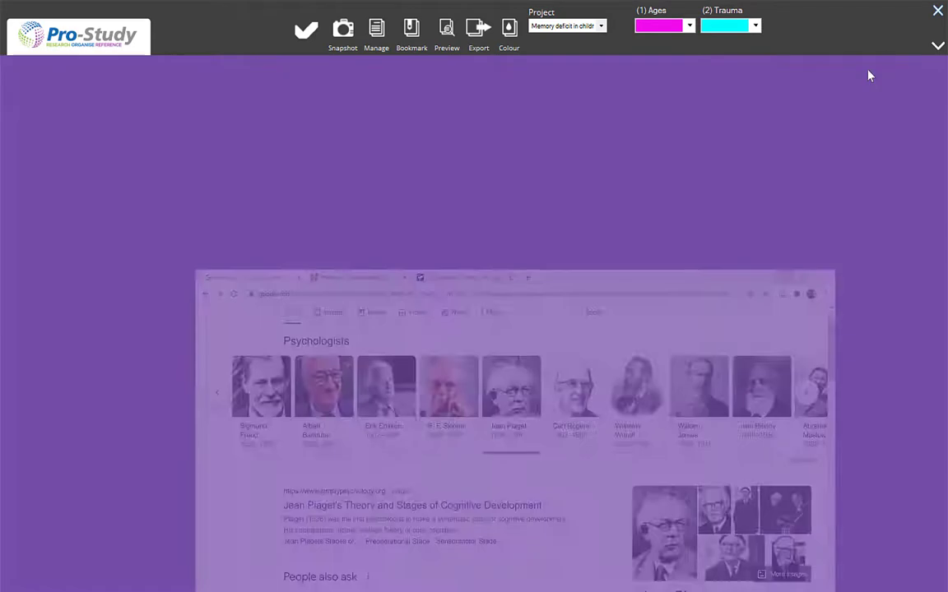
{"action": "left_click", "coordinate": [446, 35]}
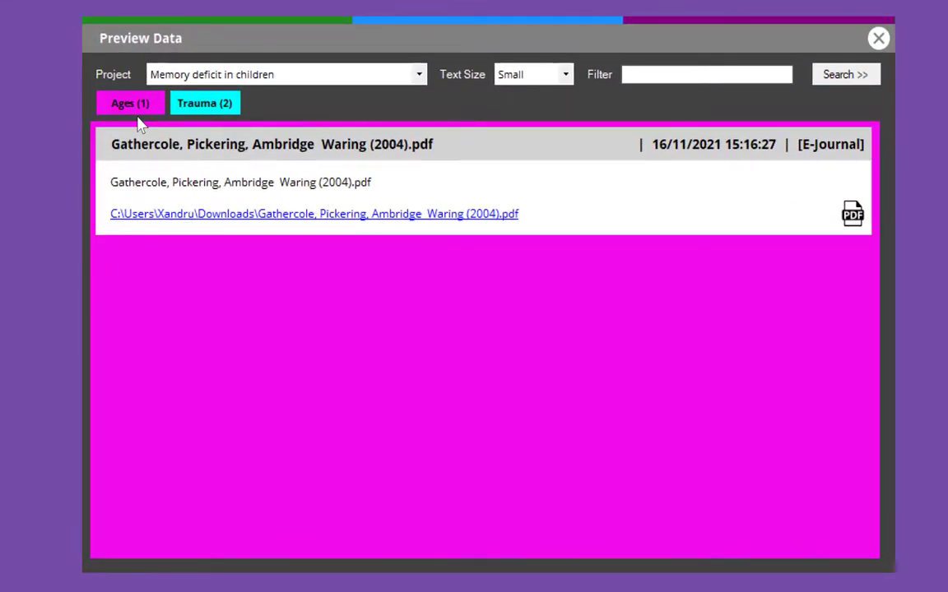
{"action": "left_click", "coordinate": [223, 216]}
{"action": "left_click", "coordinate": [209, 109]}
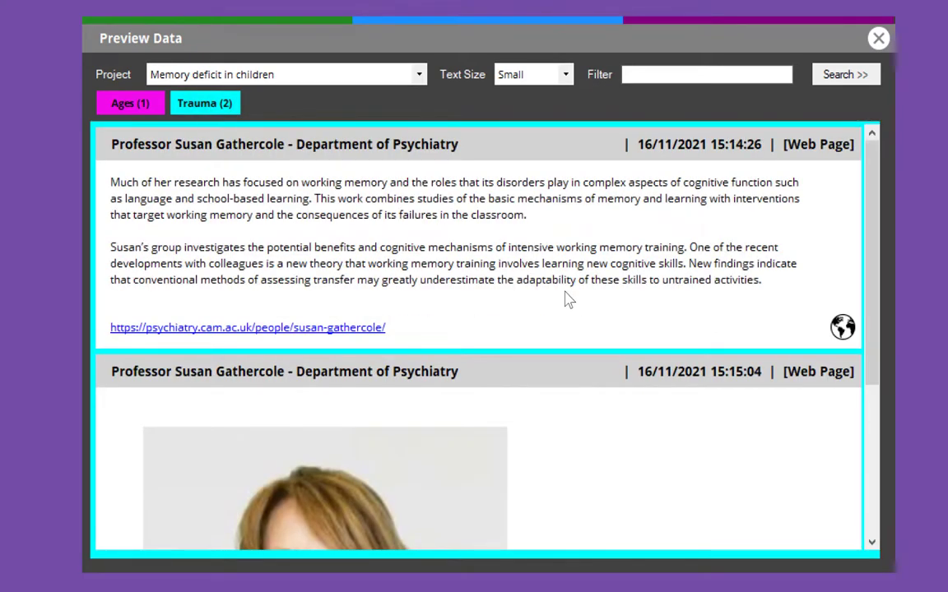
{"action": "scroll", "coordinate": [455, 247], "scroll_direction": "down", "scroll_amount": 3}
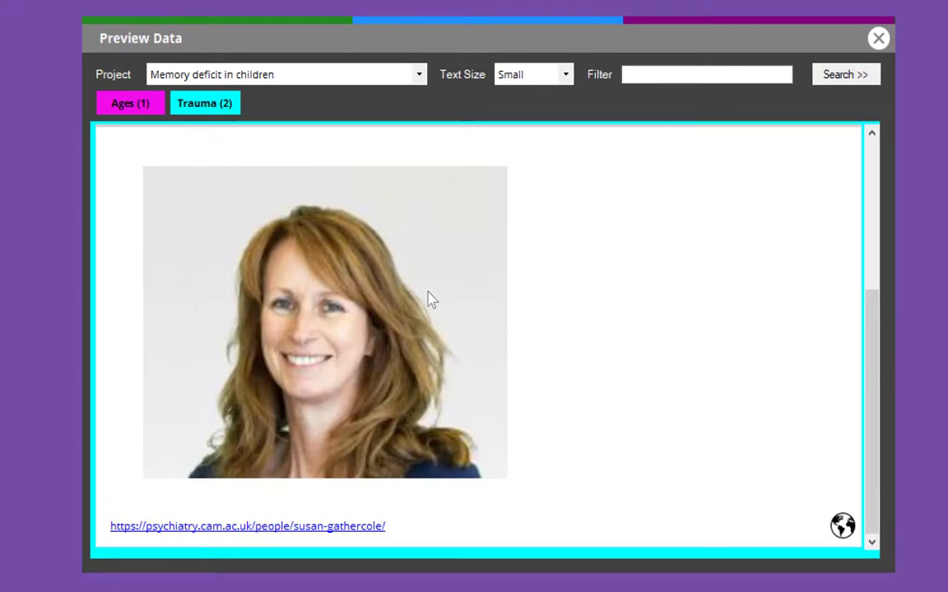
{"action": "scroll", "coordinate": [428, 299], "scroll_direction": "up", "scroll_amount": 3}
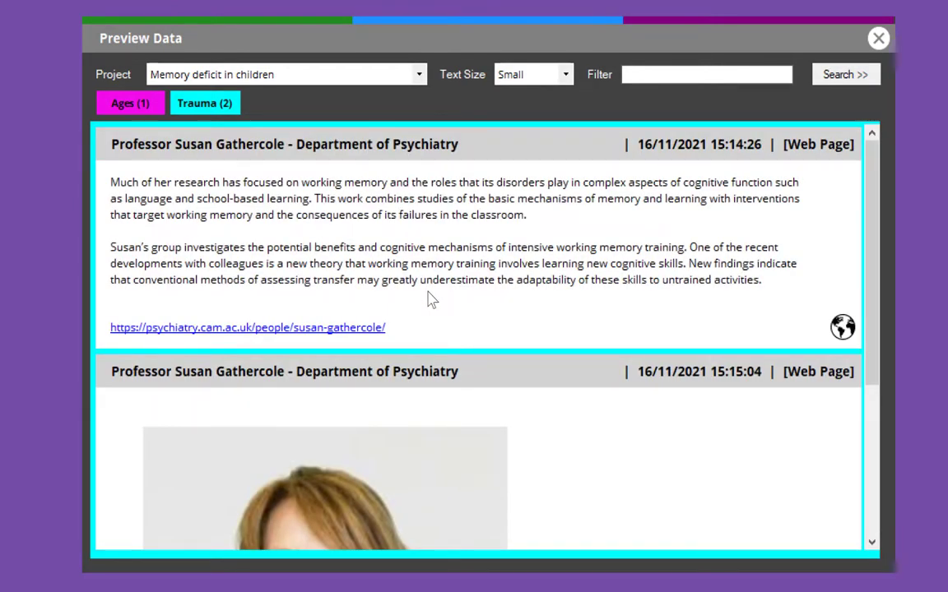
- Switch the preview to Mental Health, browse its three Cognitive entries, then close Preview Data
{"action": "left_click", "coordinate": [402, 74]}
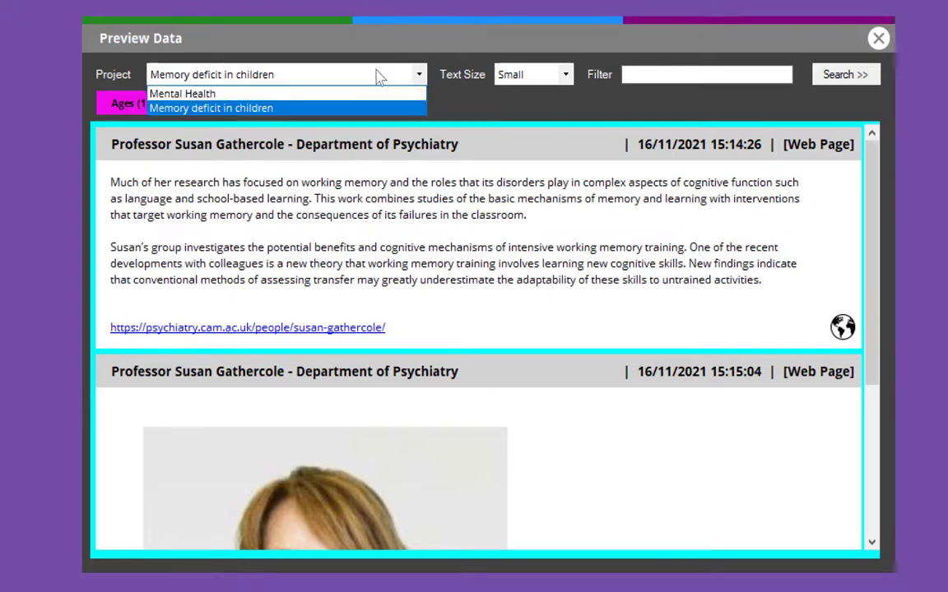
{"action": "left_click", "coordinate": [271, 96]}
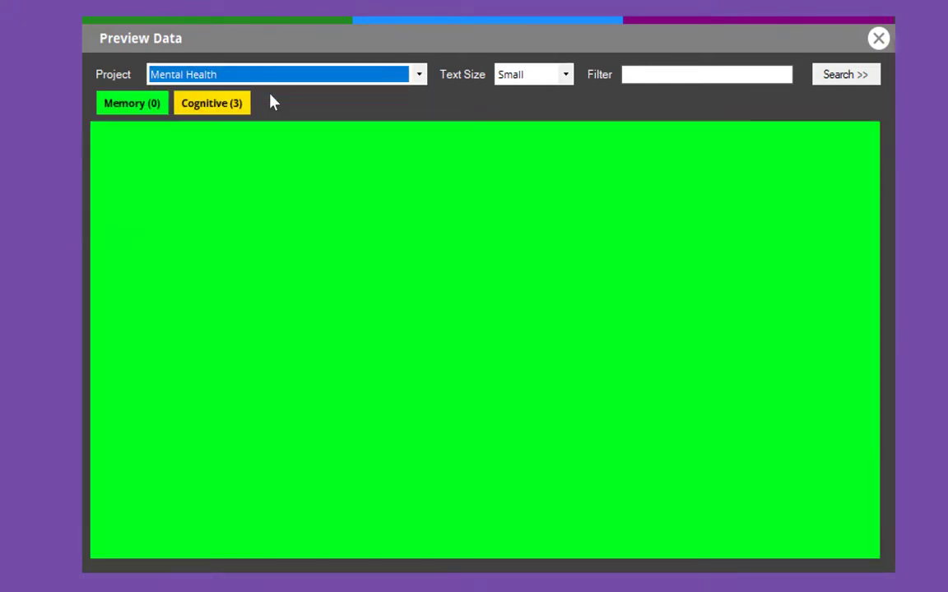
{"action": "left_click", "coordinate": [205, 112]}
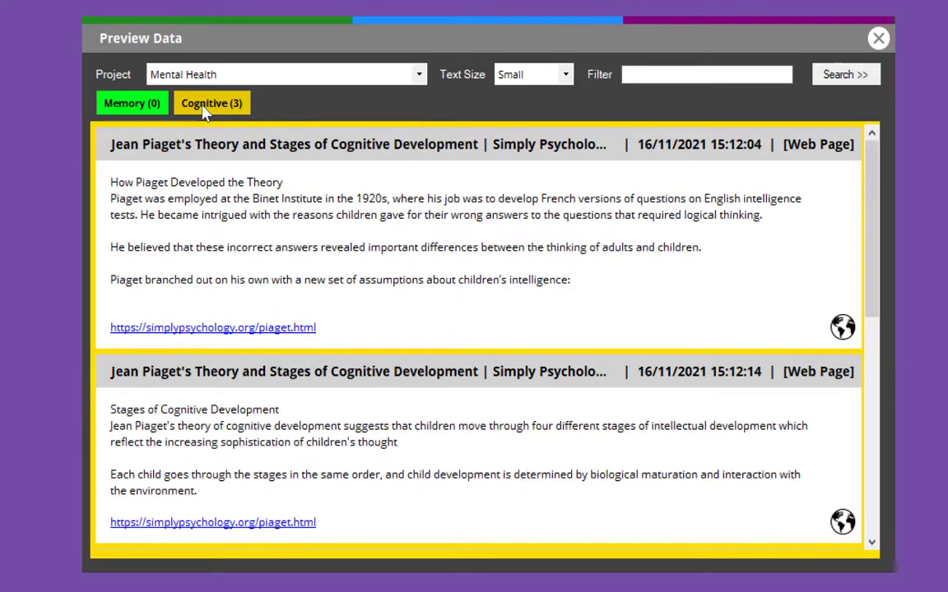
{"action": "scroll", "coordinate": [276, 329], "scroll_direction": "down", "scroll_amount": 10}
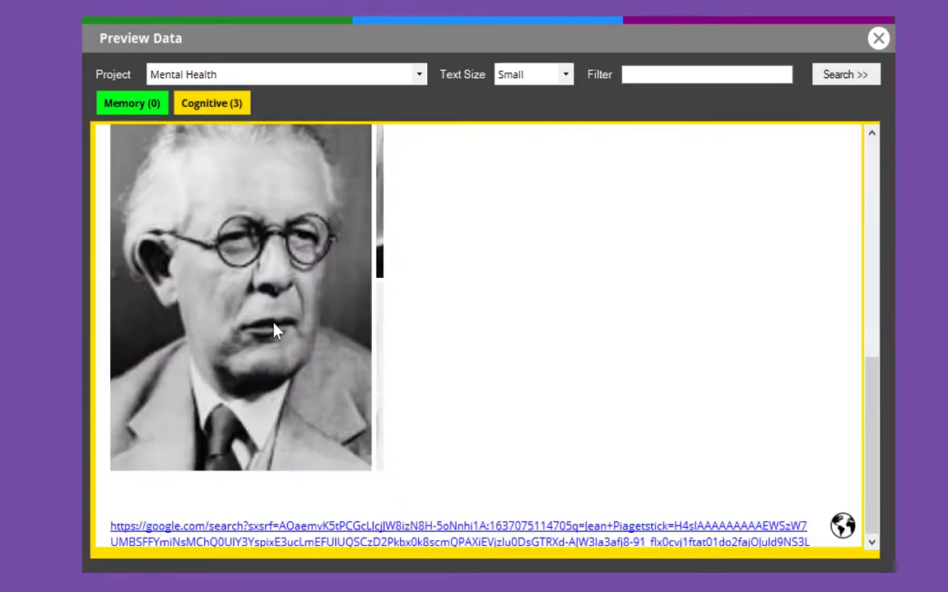
{"action": "scroll", "coordinate": [276, 329], "scroll_direction": "up", "scroll_amount": 10}
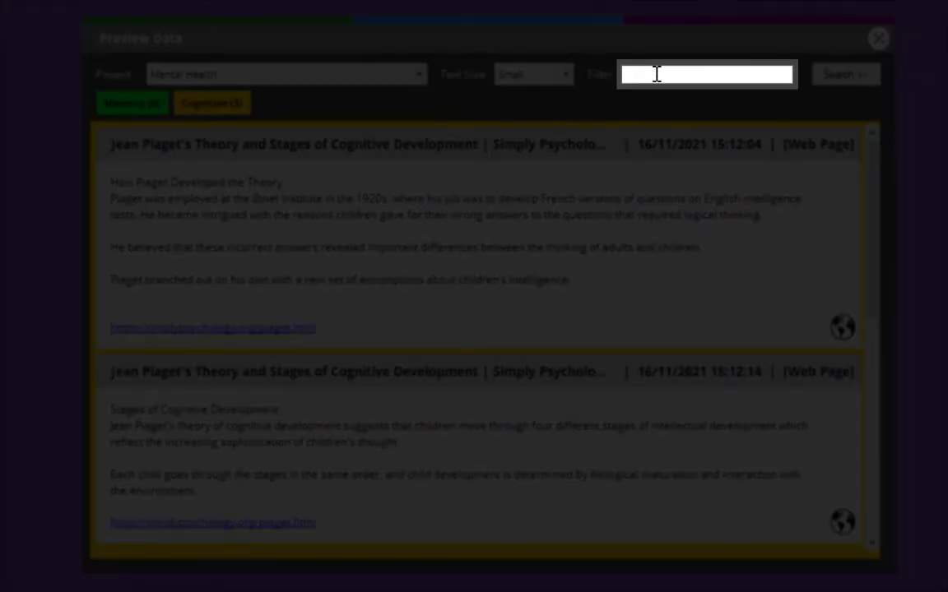
{"action": "left_click", "coordinate": [657, 74]}
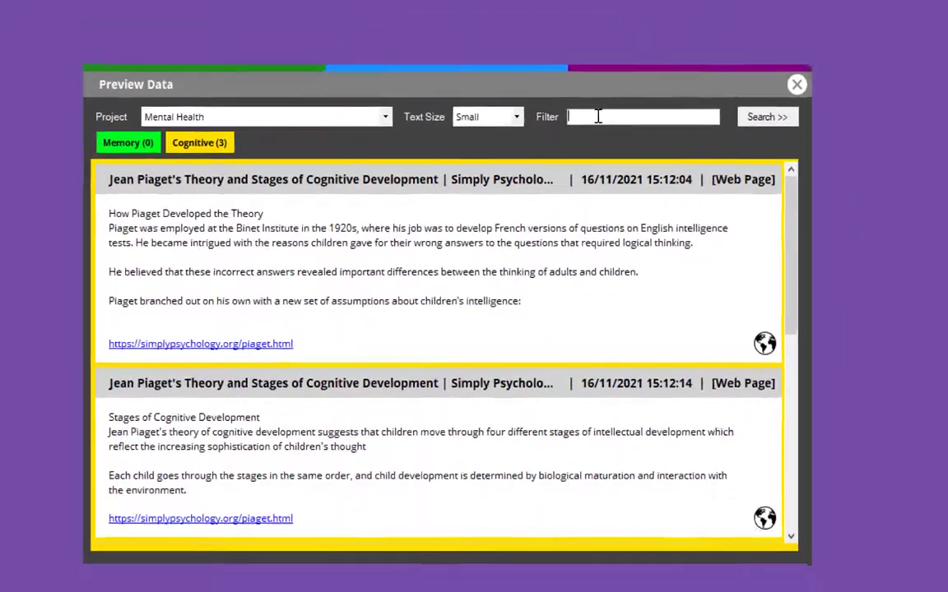
{"action": "left_click", "coordinate": [809, 77]}
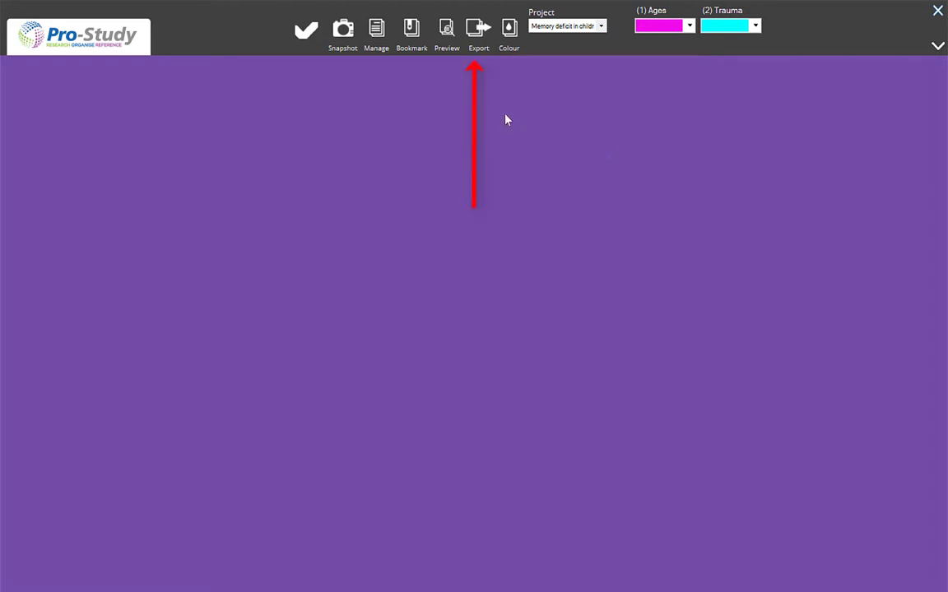
- Tick Mental Health and Memory deficit in children with all categories for export
{"action": "left_click", "coordinate": [475, 40]}
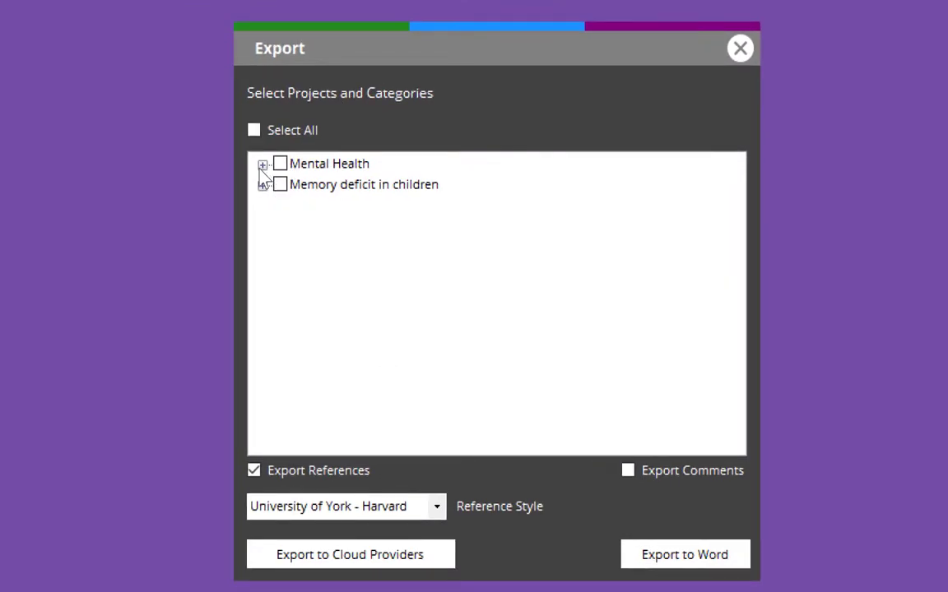
{"action": "left_click", "coordinate": [263, 164]}
{"action": "left_click", "coordinate": [280, 164]}
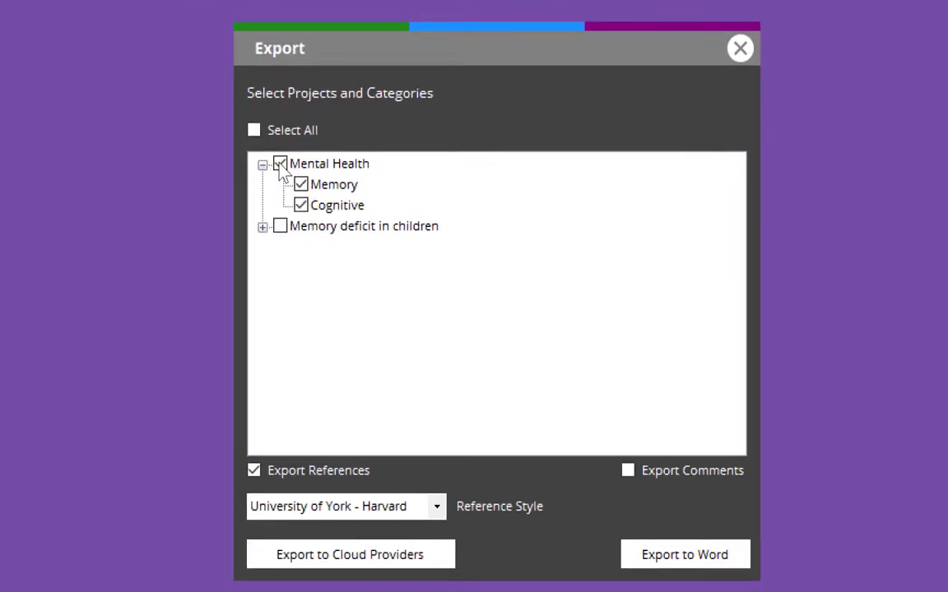
{"action": "left_click", "coordinate": [262, 227]}
{"action": "left_click", "coordinate": [263, 227]}
- Keep University of York - Harvard as the reference style and close the export window
{"action": "left_click", "coordinate": [438, 508]}
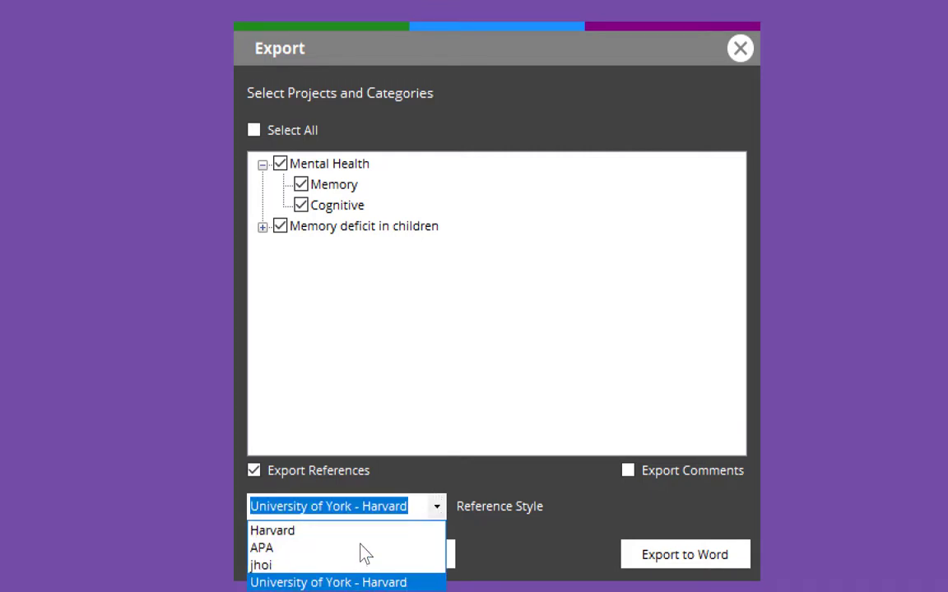
{"action": "left_click", "coordinate": [510, 531]}
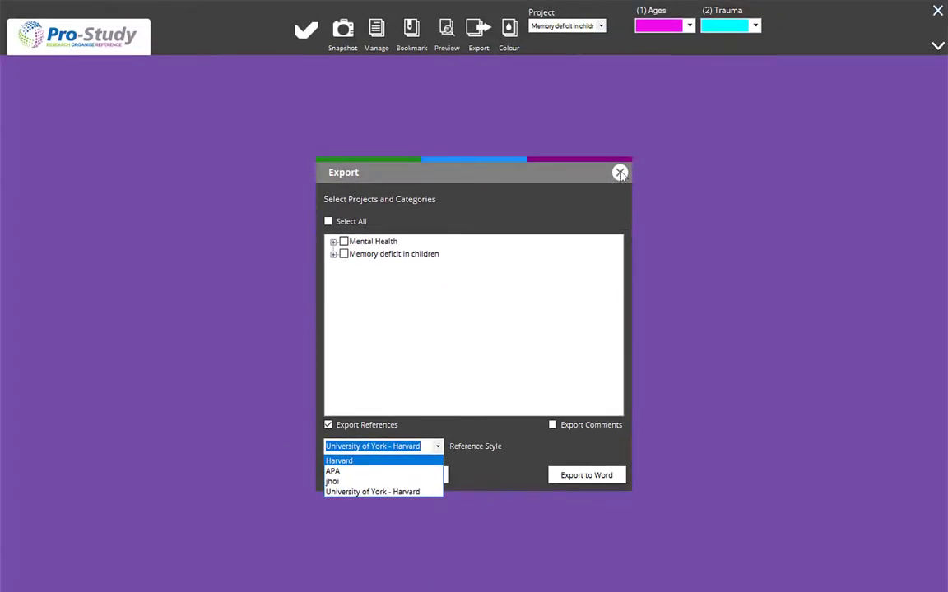
{"action": "left_click", "coordinate": [620, 172]}
{"action": "left_click", "coordinate": [620, 172]}
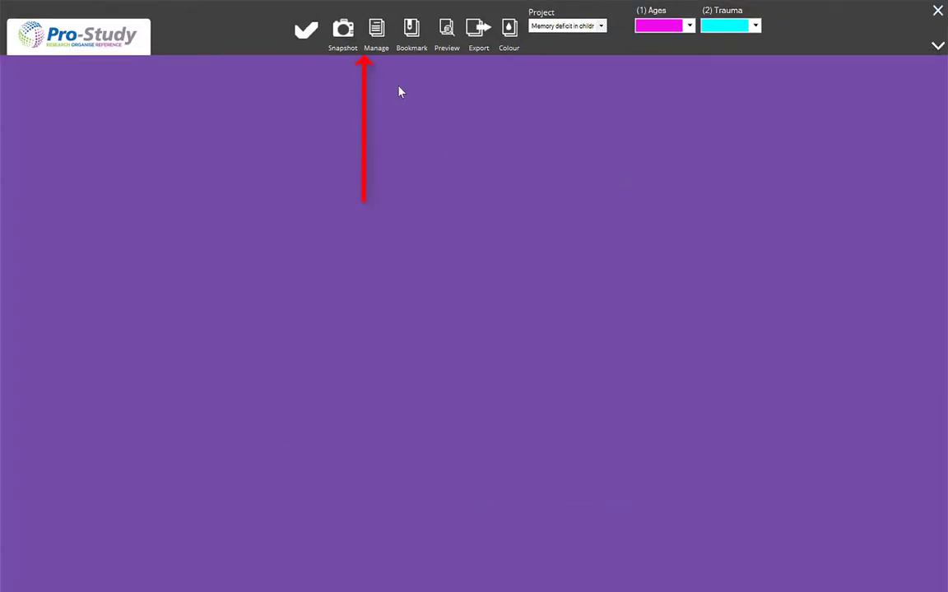
- Open Reference Options from the Manage menu and bring up the Reference Styles Edit list
{"action": "left_click", "coordinate": [375, 35]}
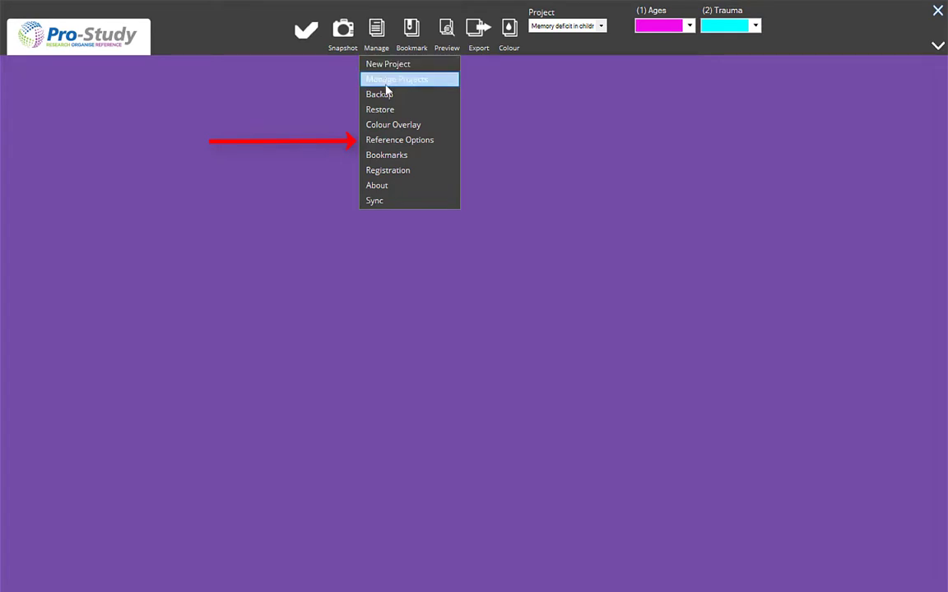
{"action": "left_click", "coordinate": [390, 140]}
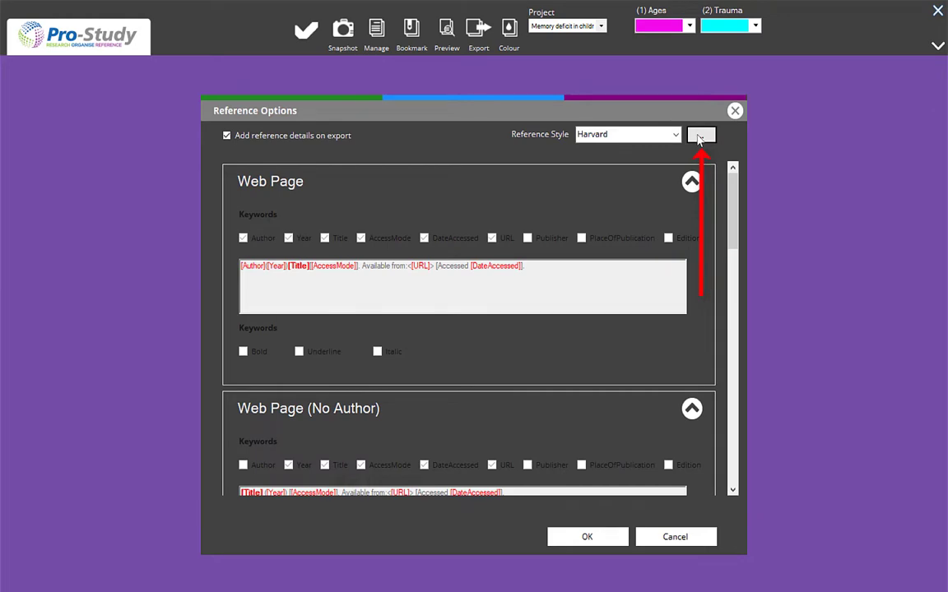
{"action": "left_click", "coordinate": [699, 136]}
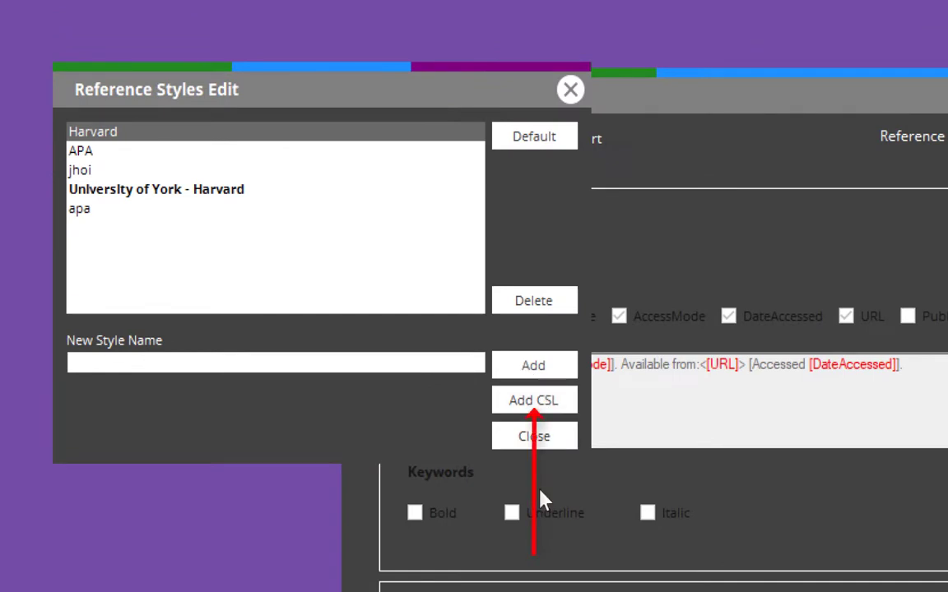
- Search the citation style library for 'apa' and pick APA 7th edition (single-spaced bibliography)
{"action": "left_click", "coordinate": [543, 400]}
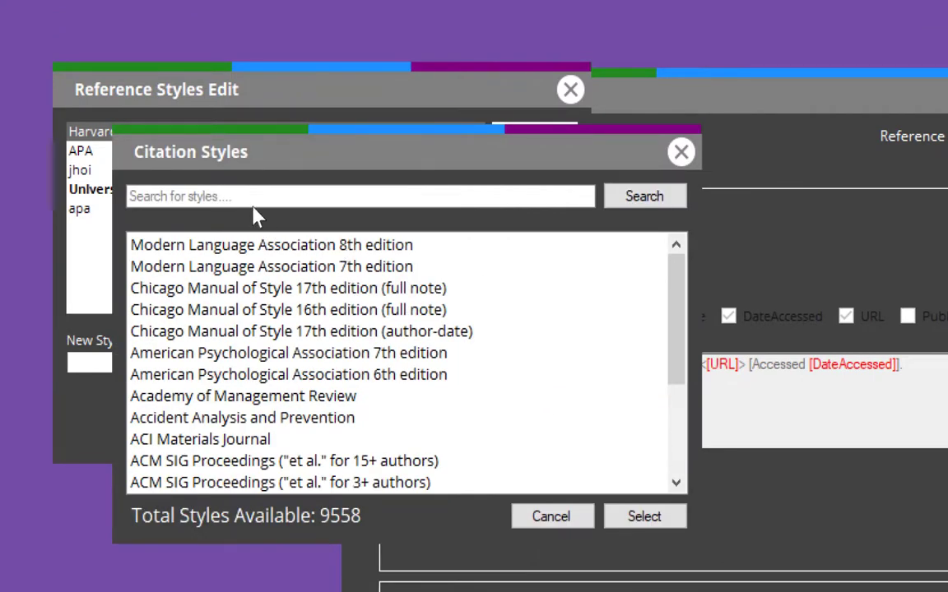
{"action": "scroll", "coordinate": [512, 307], "scroll_direction": "down", "scroll_amount": 3}
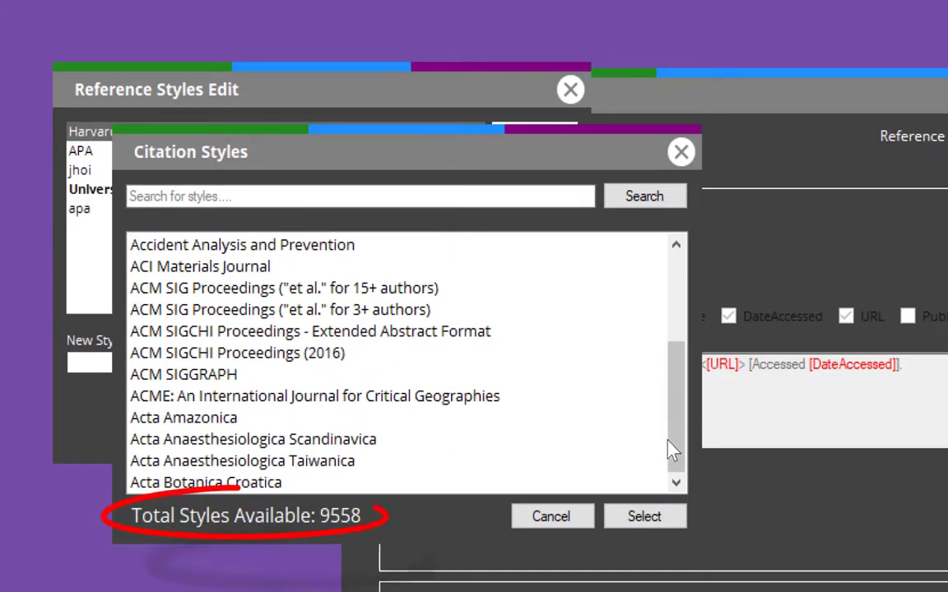
{"action": "left_click_drag", "start_coordinate": [677, 374], "coordinate": [678, 205]}
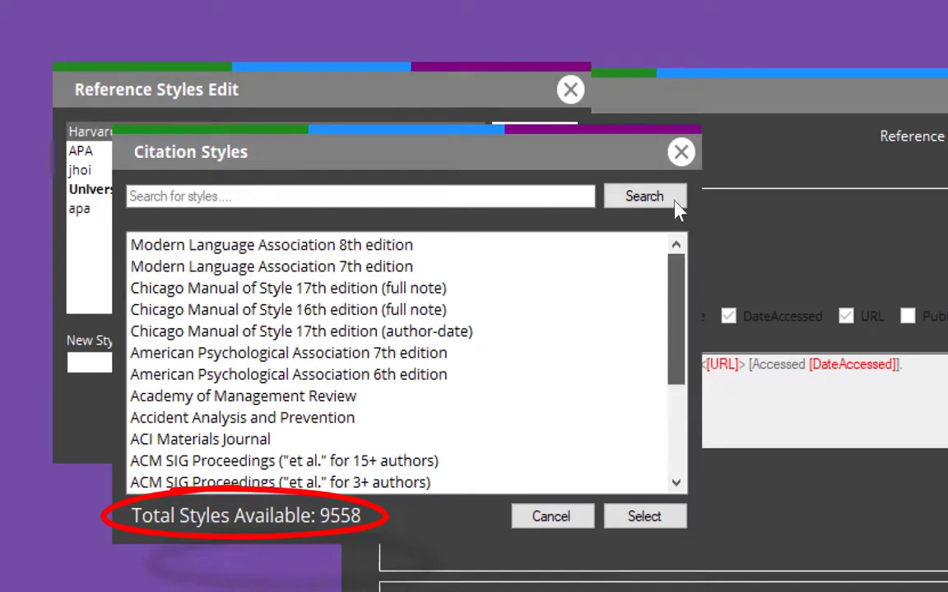
{"action": "left_click", "coordinate": [193, 198]}
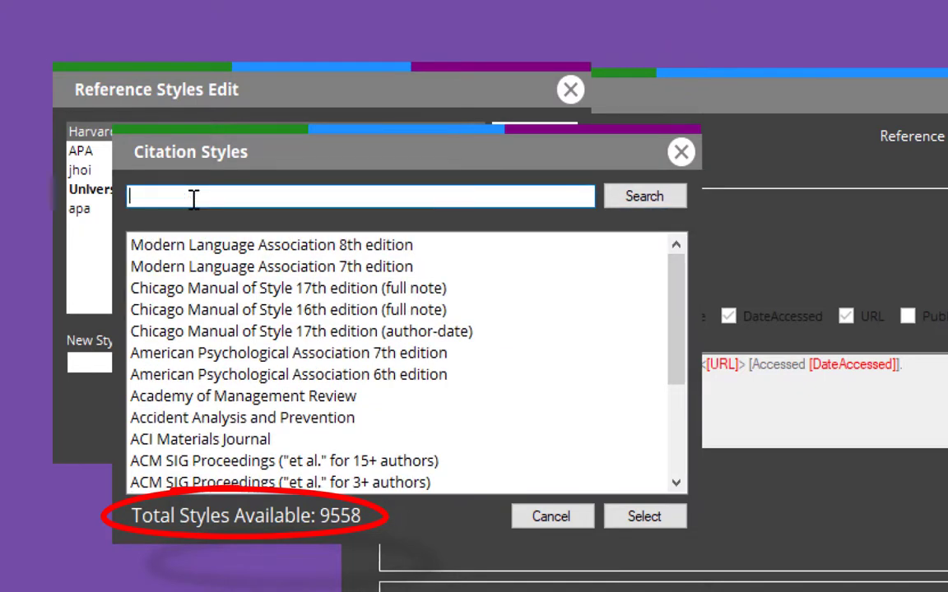
{"action": "type", "text": "apa"}
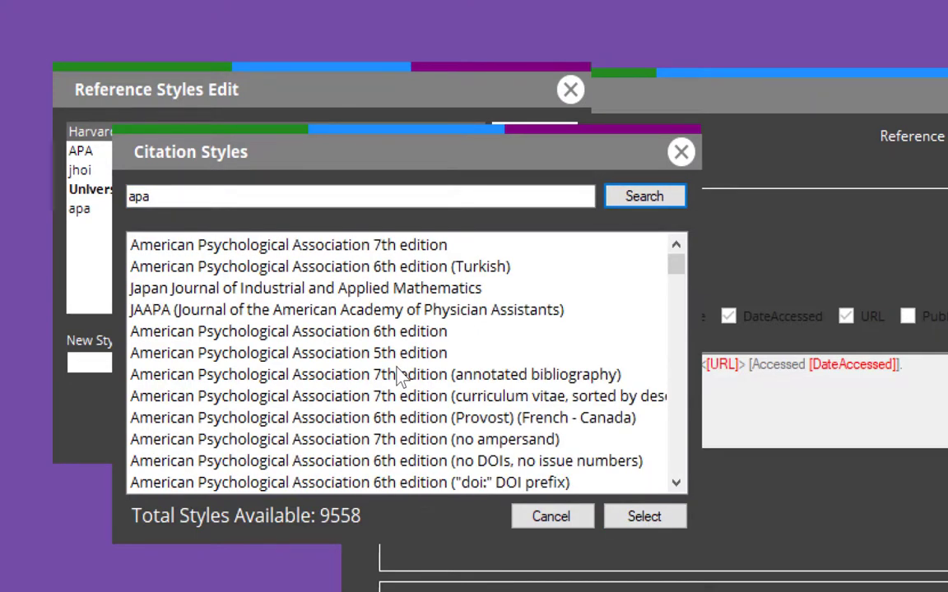
{"action": "scroll", "coordinate": [399, 376], "scroll_direction": "down", "scroll_amount": 10}
{"action": "scroll", "coordinate": [399, 377], "scroll_direction": "down", "scroll_amount": 10}
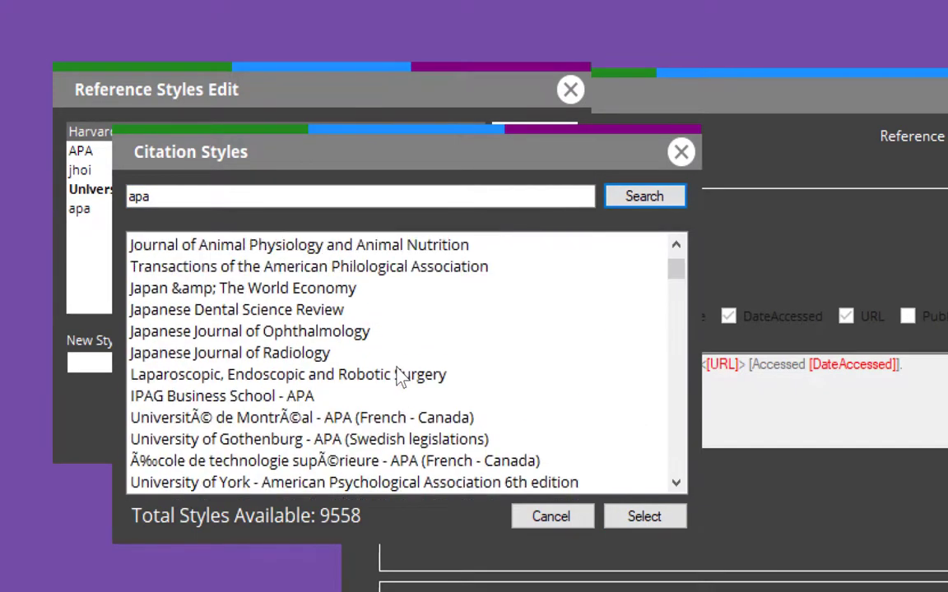
{"action": "scroll", "coordinate": [399, 377], "scroll_direction": "up", "scroll_amount": 5}
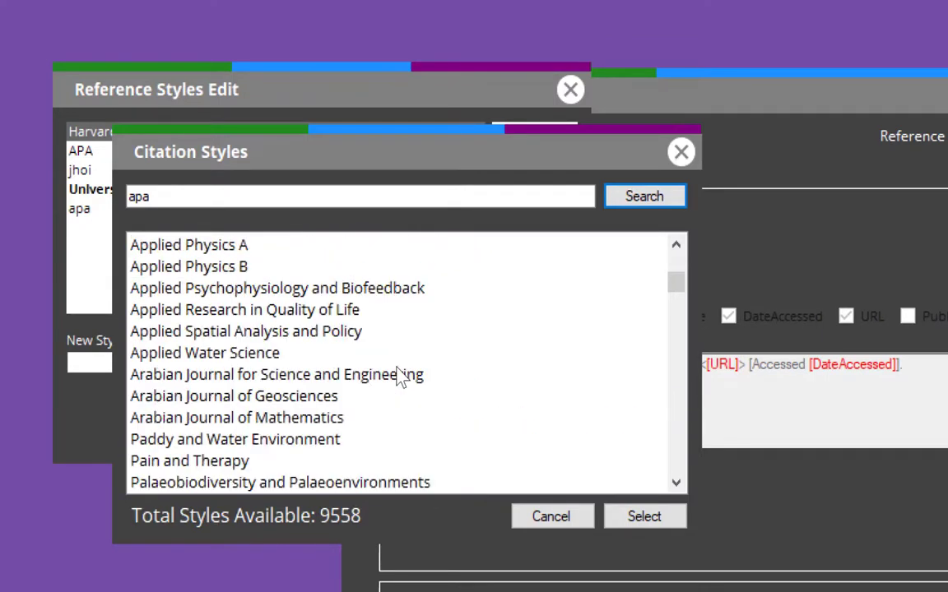
{"action": "scroll", "coordinate": [399, 376], "scroll_direction": "up", "scroll_amount": 5}
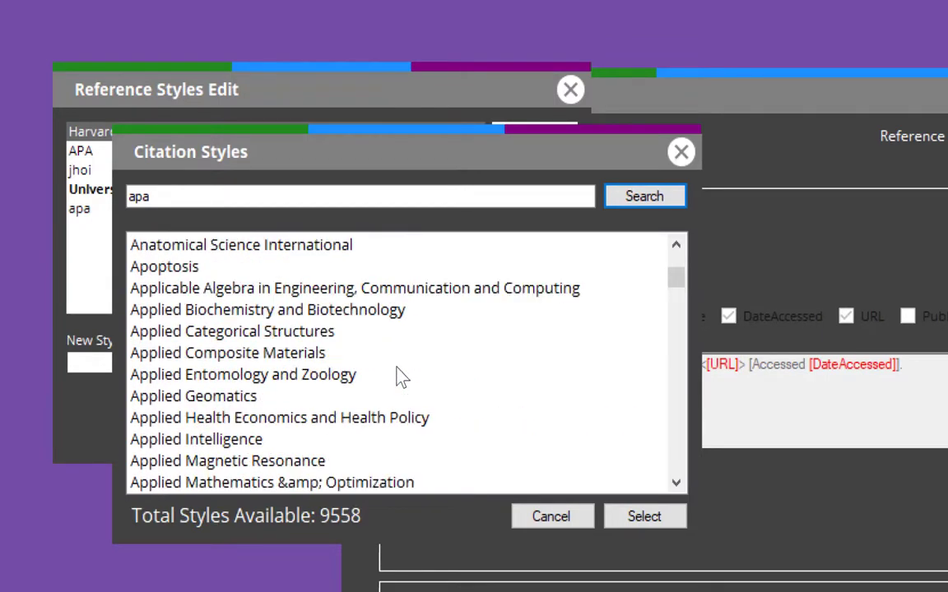
{"action": "scroll", "coordinate": [399, 377], "scroll_direction": "up", "scroll_amount": 10}
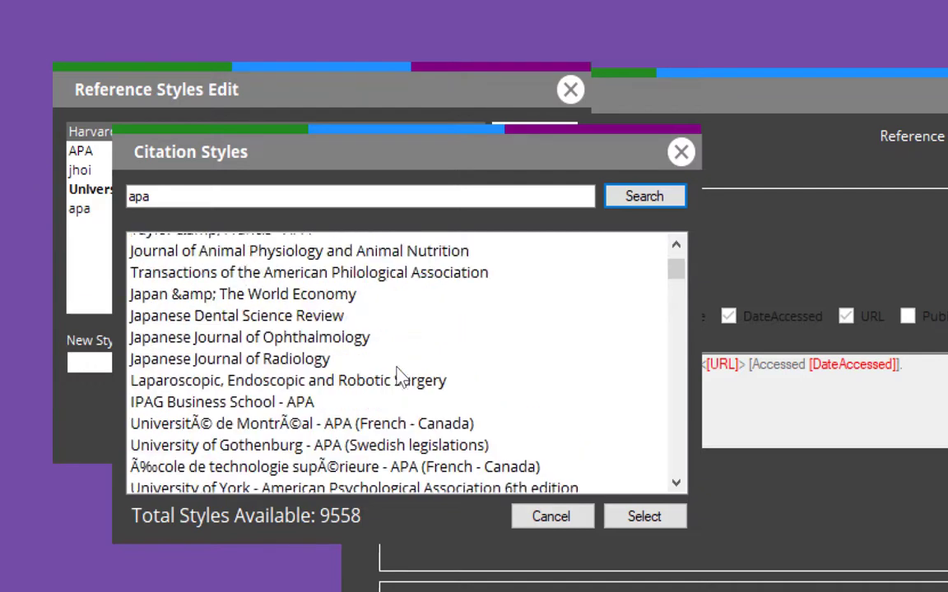
{"action": "left_click", "coordinate": [338, 375]}
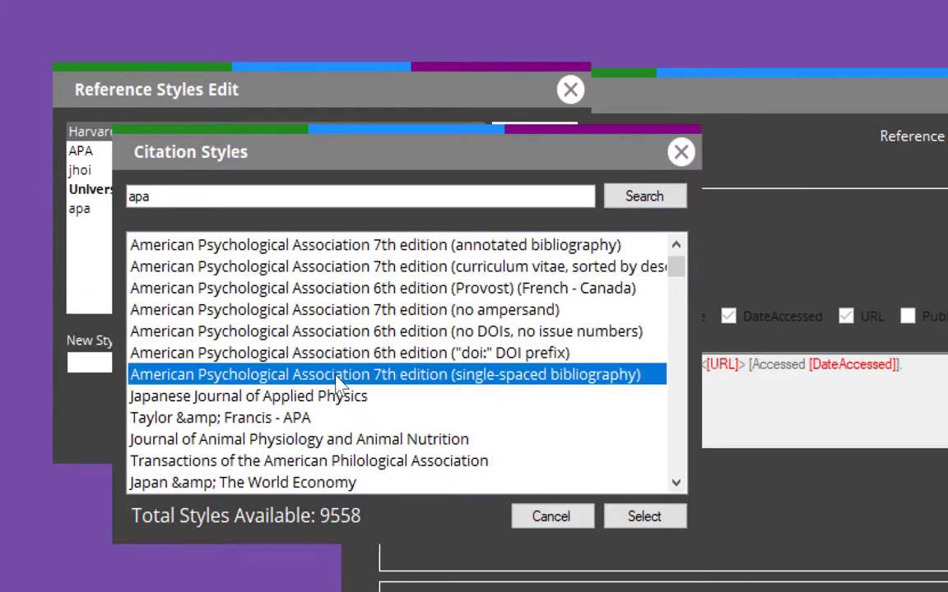
- Add the APA 7th edition style, select it, and confirm the reference options with OK
{"action": "left_click", "coordinate": [637, 518]}
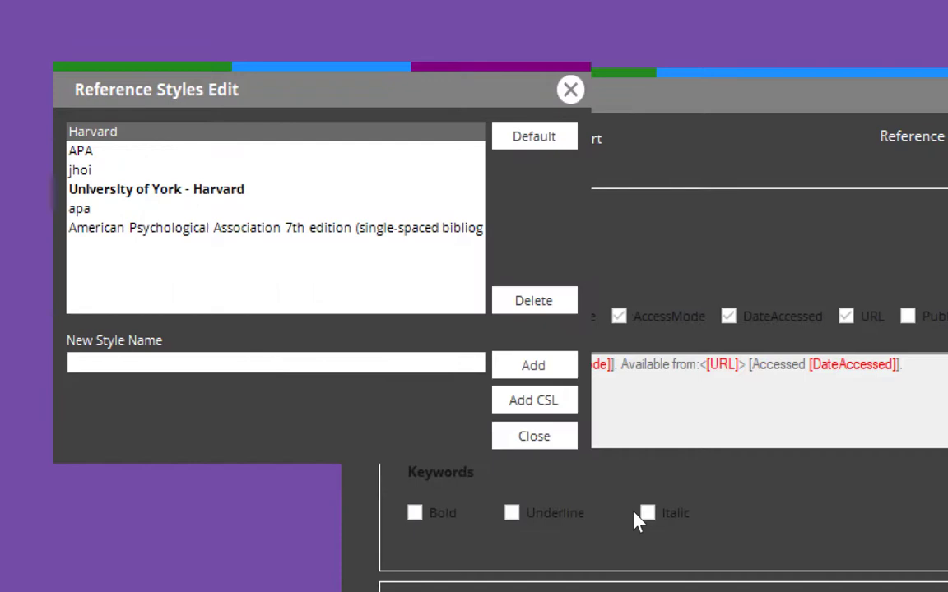
{"action": "left_click", "coordinate": [183, 232]}
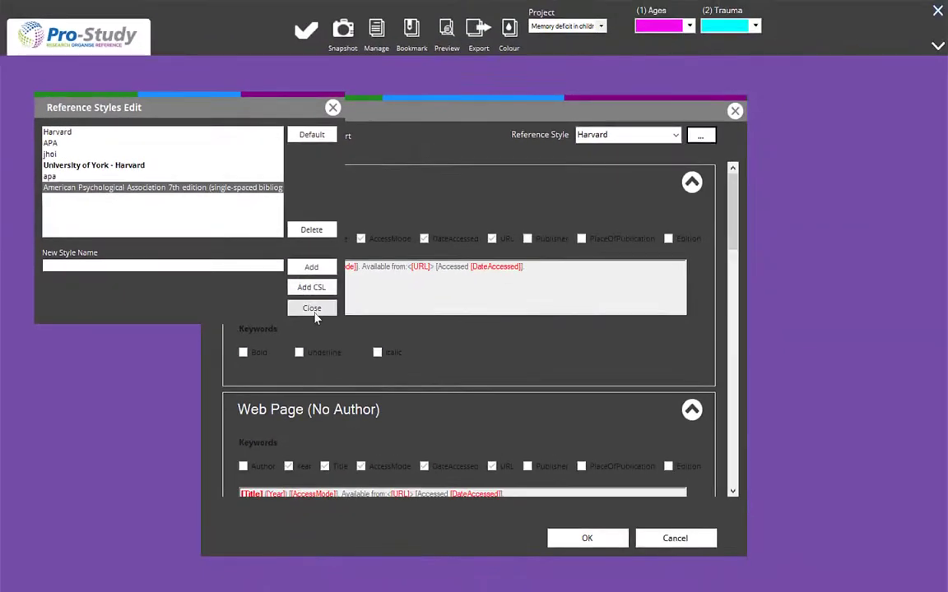
{"action": "left_click", "coordinate": [312, 312]}
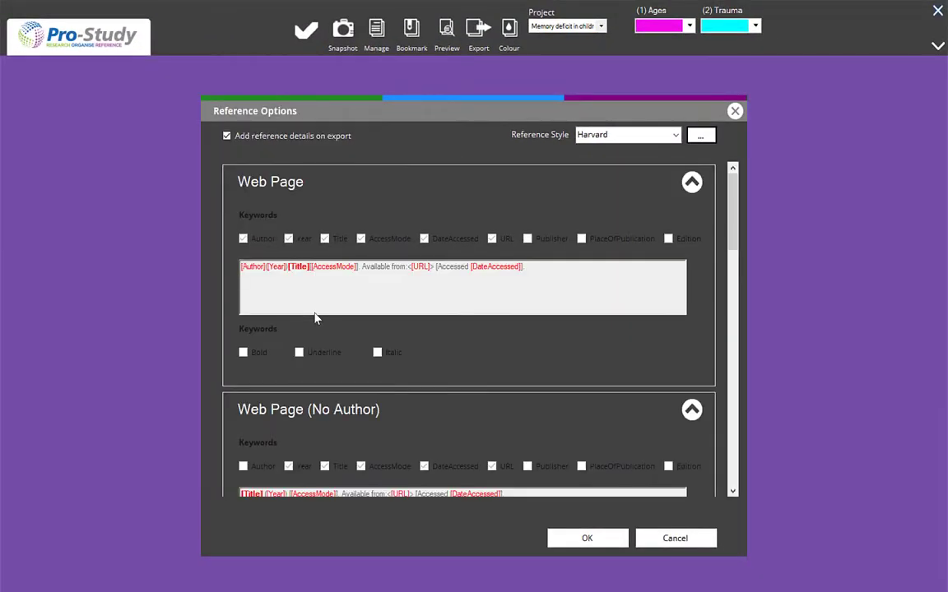
{"action": "left_click", "coordinate": [585, 538]}
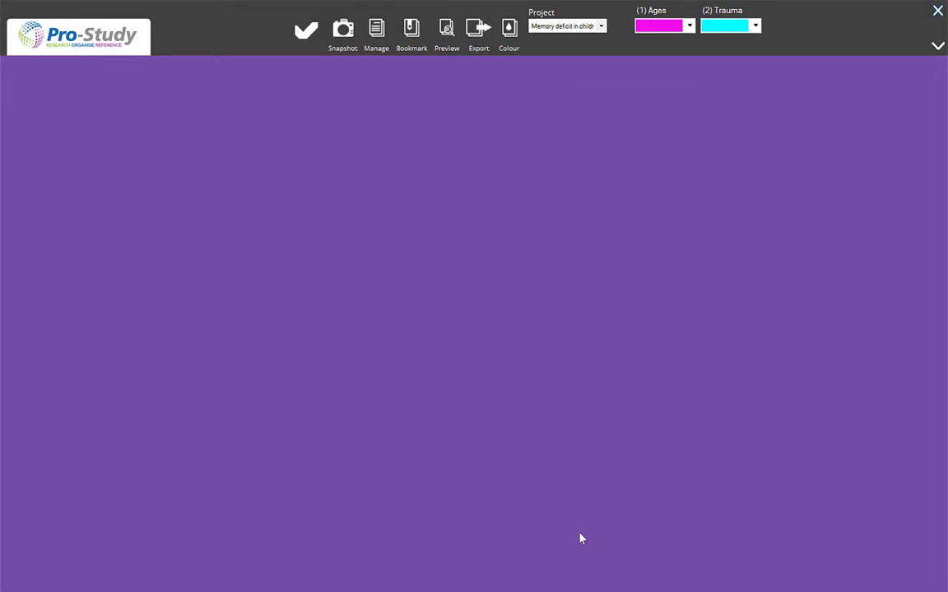
- Export both projects to Word with APA 7th edition single-spaced references
{"action": "left_click", "coordinate": [478, 32]}
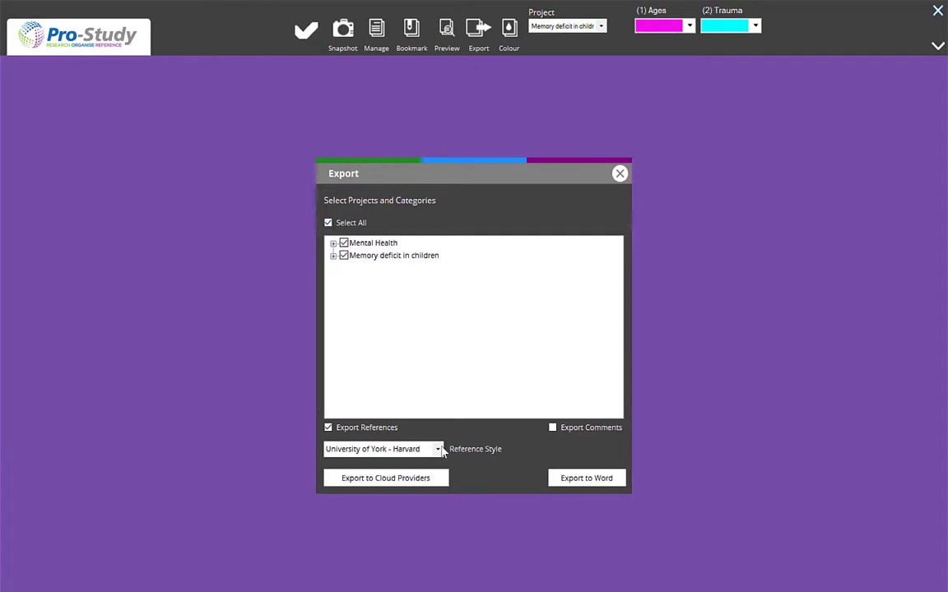
{"action": "left_click", "coordinate": [440, 450]}
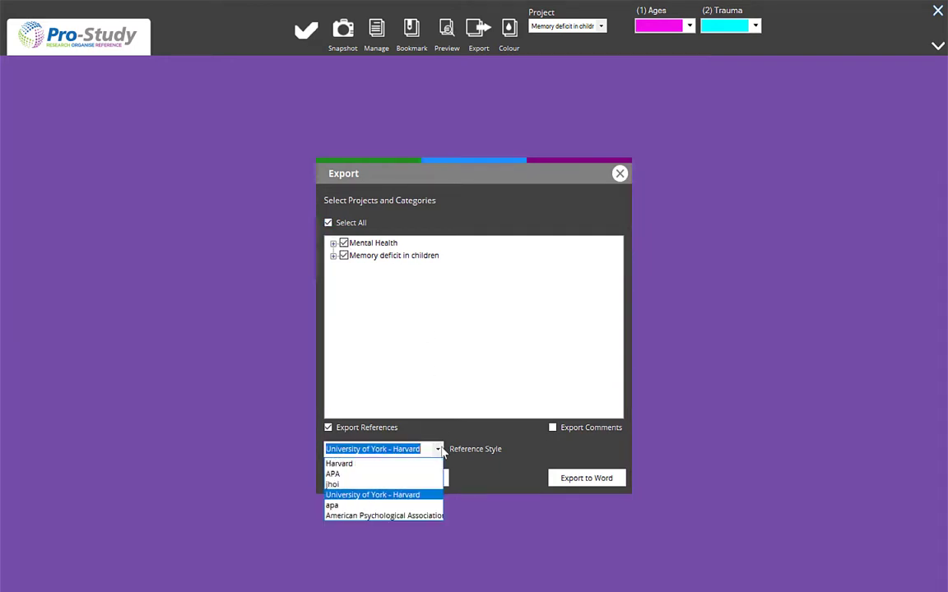
{"action": "left_click", "coordinate": [366, 515]}
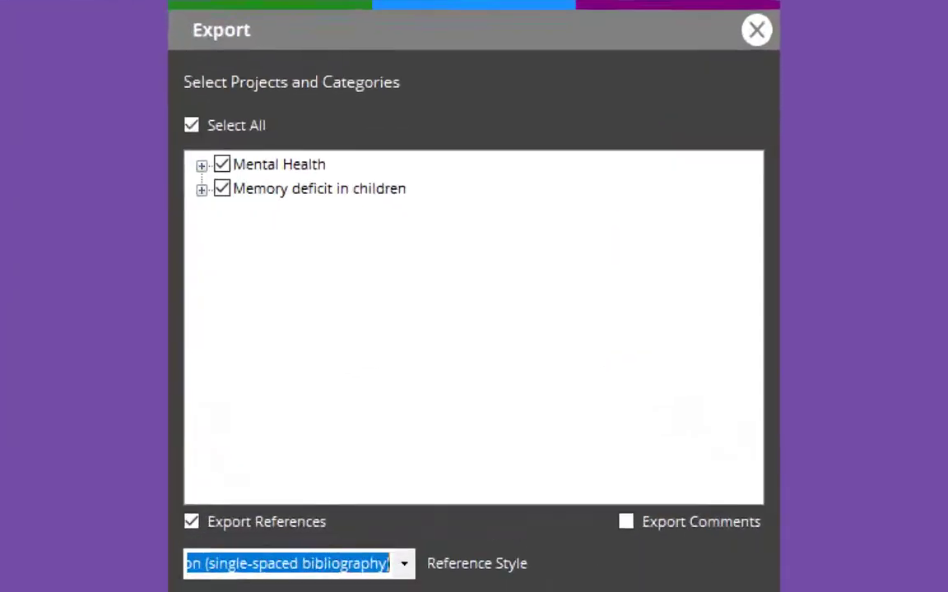
{"action": "left_click", "coordinate": [576, 479]}
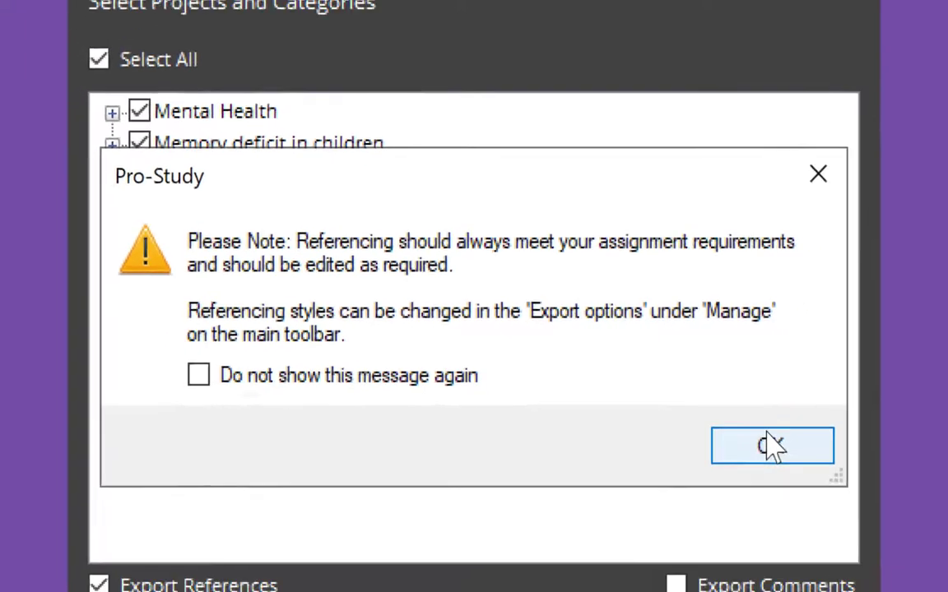
{"action": "left_click", "coordinate": [835, 474]}
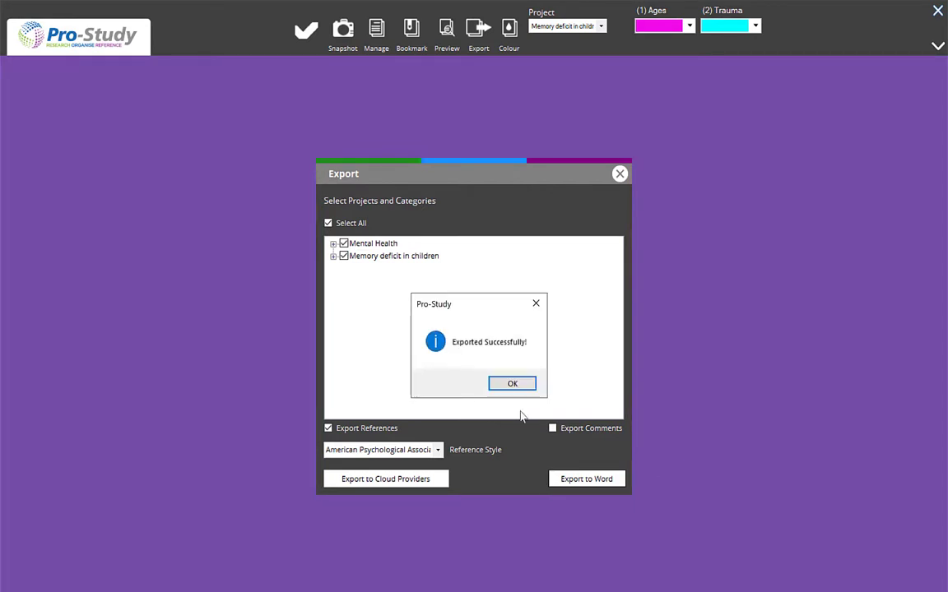
{"action": "left_click", "coordinate": [510, 384]}
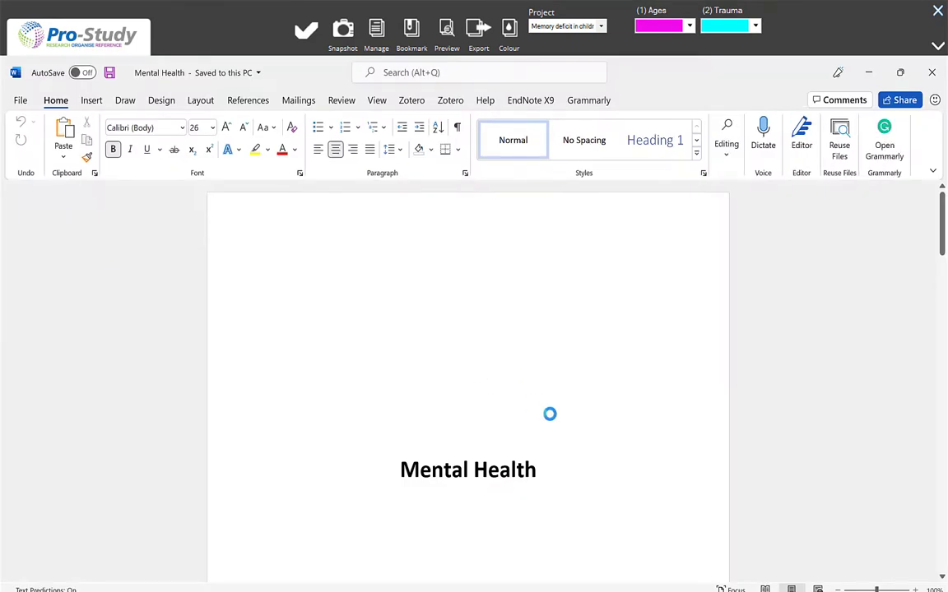
{"action": "scroll", "coordinate": [550, 414], "scroll_direction": "down", "scroll_amount": 8}
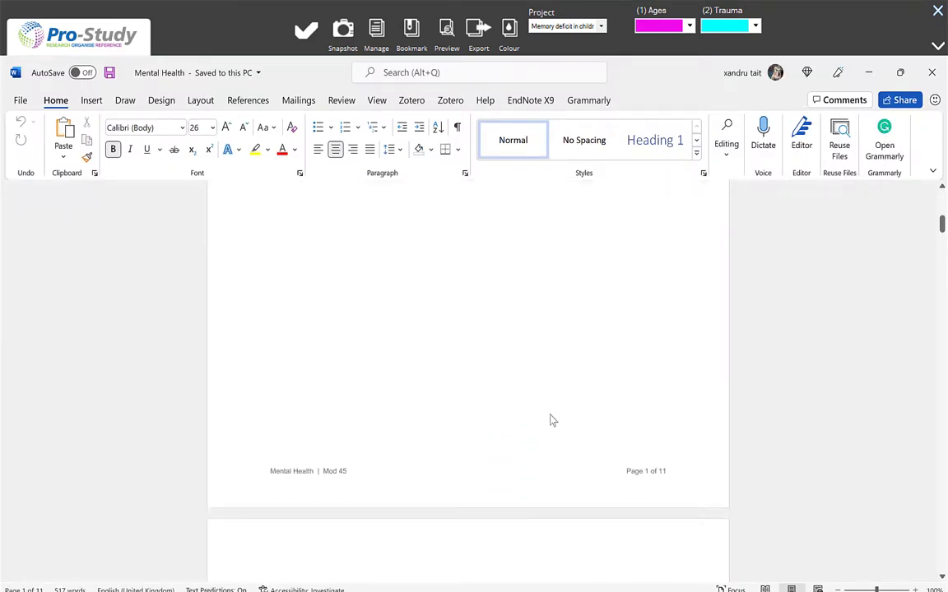
{"action": "scroll", "coordinate": [550, 414], "scroll_direction": "down", "scroll_amount": 2}
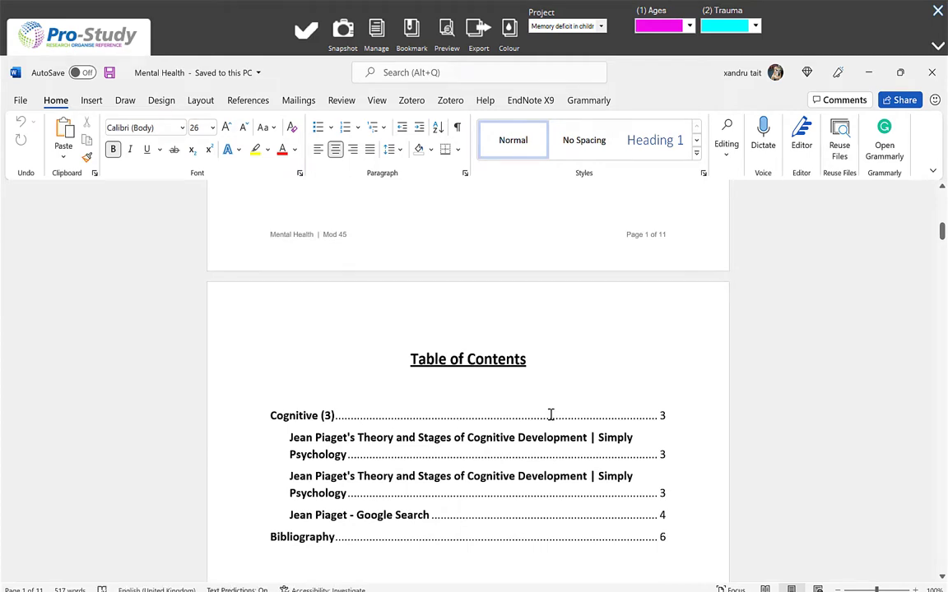
{"action": "scroll", "coordinate": [551, 414], "scroll_direction": "down", "scroll_amount": 12}
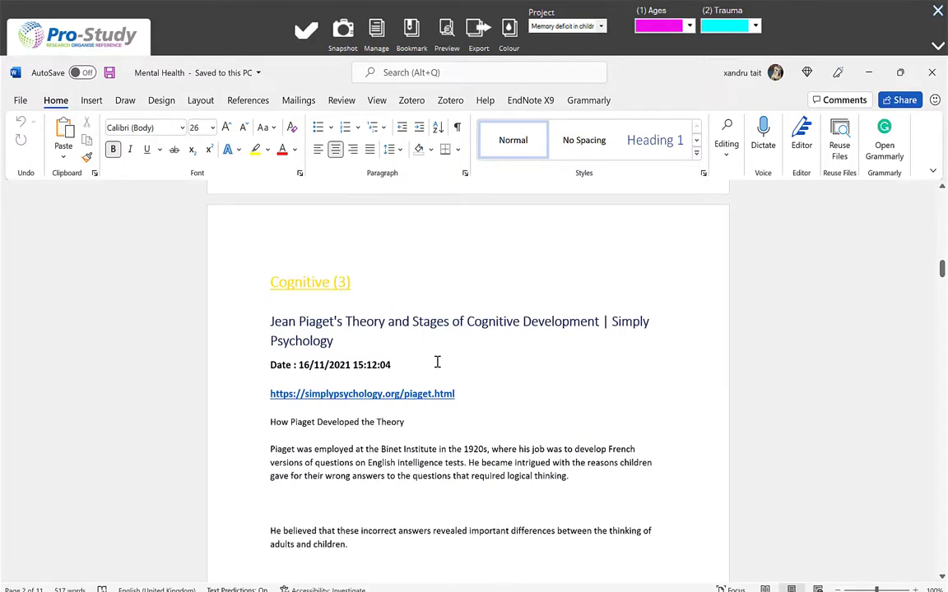
{"action": "scroll", "coordinate": [436, 362], "scroll_direction": "down", "scroll_amount": 7}
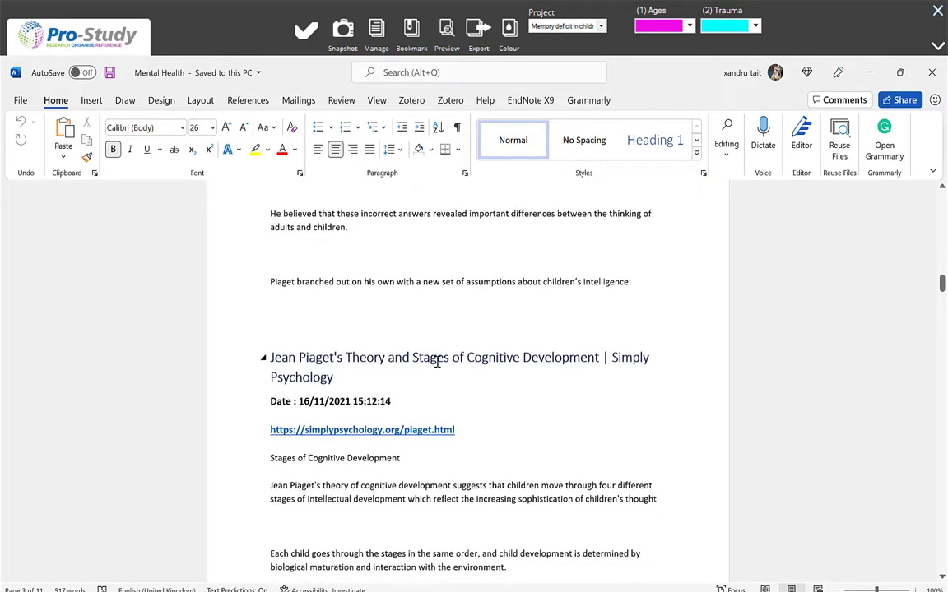
{"action": "scroll", "coordinate": [437, 363], "scroll_direction": "down", "scroll_amount": 8}
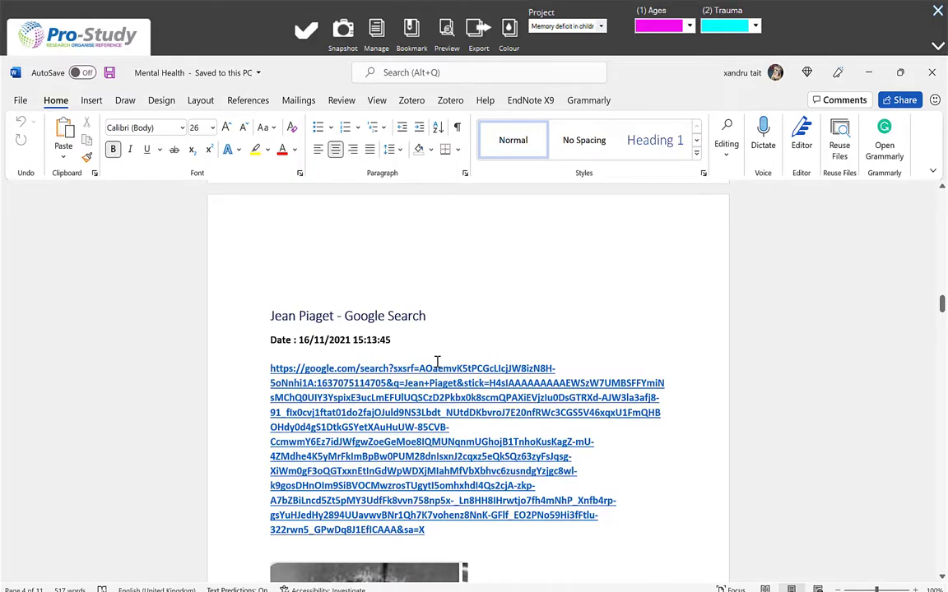
{"action": "scroll", "coordinate": [437, 362], "scroll_direction": "down", "scroll_amount": 7}
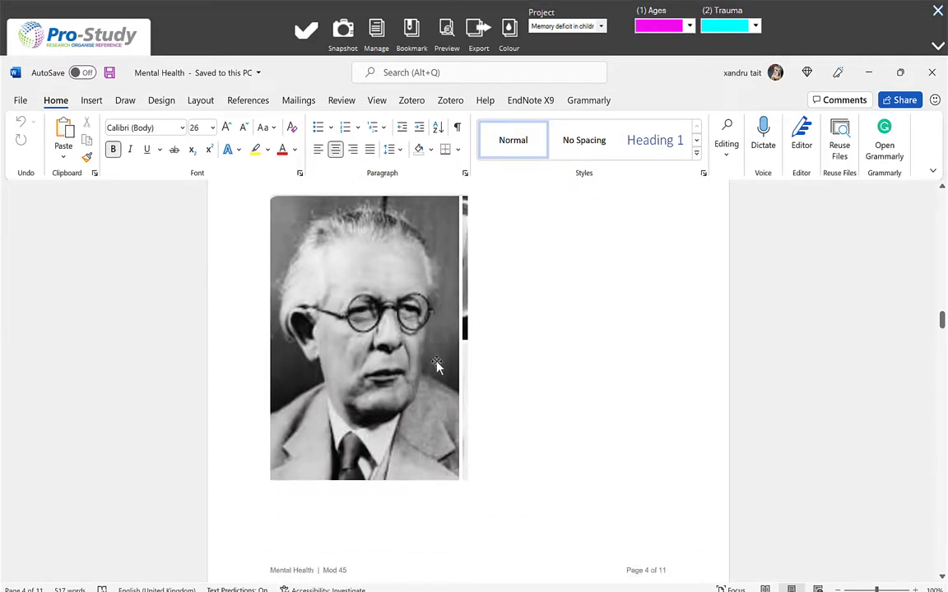
{"action": "scroll", "coordinate": [437, 364], "scroll_direction": "down", "scroll_amount": 8}
{"action": "scroll", "coordinate": [437, 362], "scroll_direction": "down", "scroll_amount": 9}
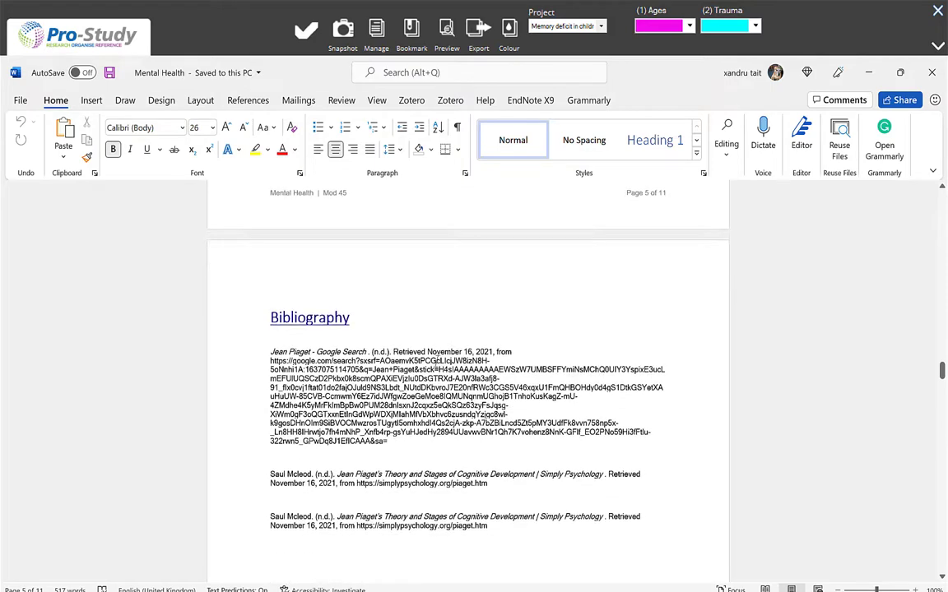
{"action": "scroll", "coordinate": [437, 362], "scroll_direction": "down", "scroll_amount": 3}
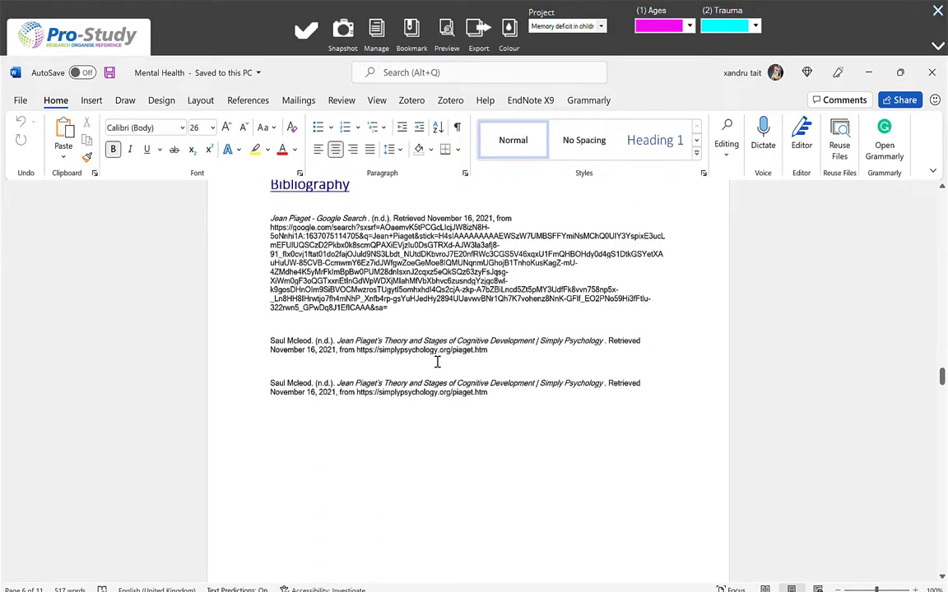
{"action": "scroll", "coordinate": [437, 362], "scroll_direction": "up", "scroll_amount": 3}
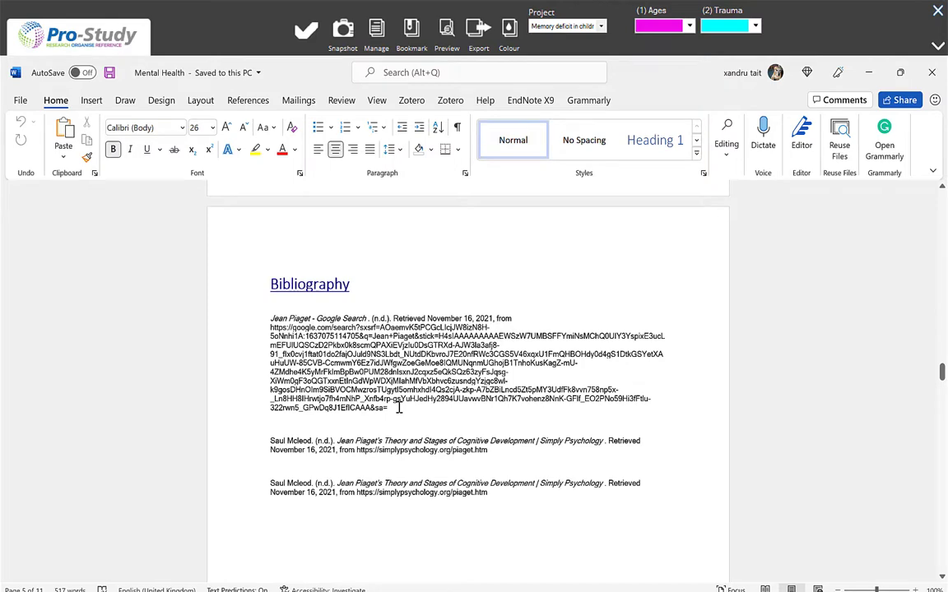
{"action": "scroll", "coordinate": [399, 407], "scroll_direction": "down", "scroll_amount": 20}
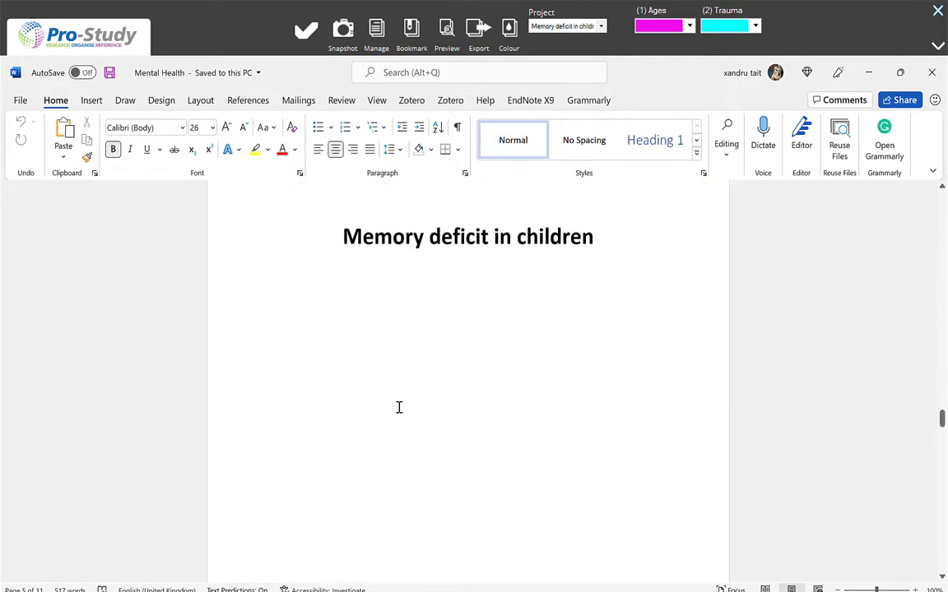
{"action": "scroll", "coordinate": [399, 408], "scroll_direction": "down", "scroll_amount": 12}
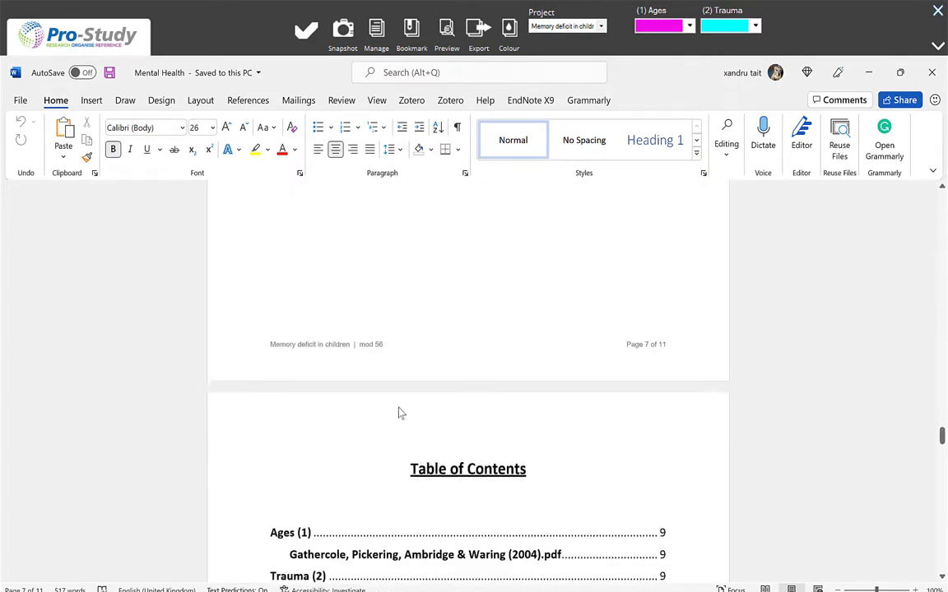
{"action": "scroll", "coordinate": [399, 407], "scroll_direction": "down", "scroll_amount": 10}
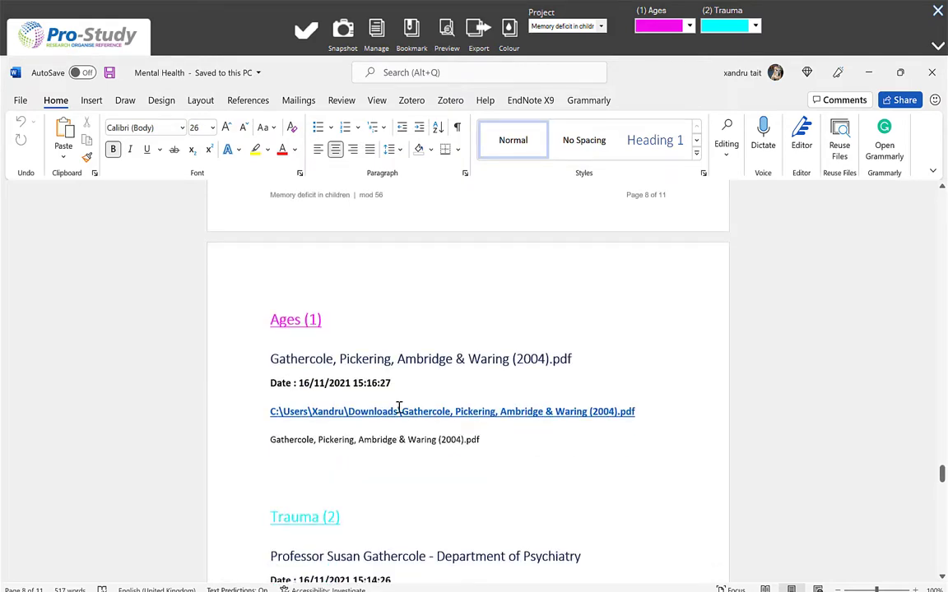
{"action": "scroll", "coordinate": [399, 408], "scroll_direction": "down", "scroll_amount": 10}
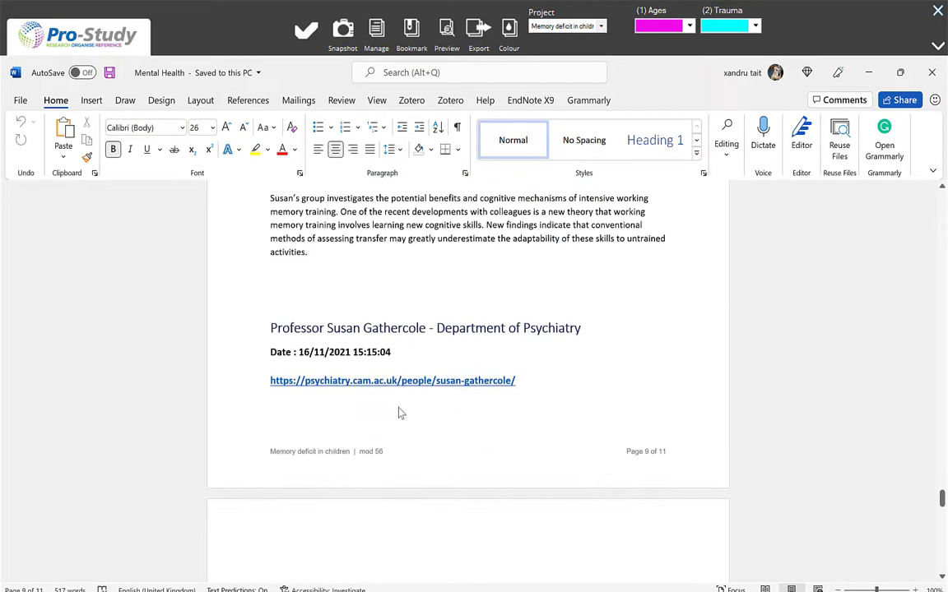
{"action": "scroll", "coordinate": [401, 413], "scroll_direction": "down", "scroll_amount": 15}
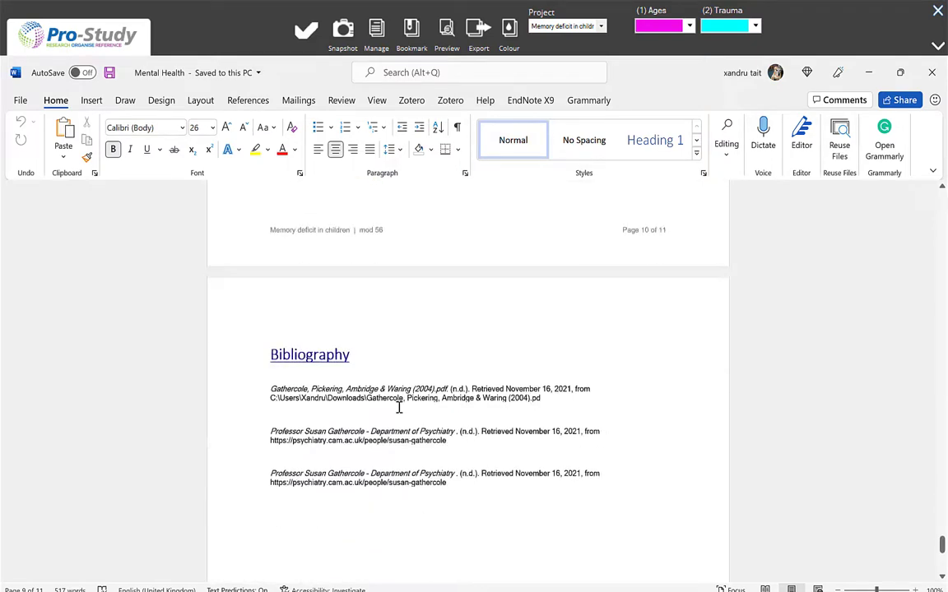
{"action": "scroll", "coordinate": [399, 407], "scroll_direction": "down", "scroll_amount": 2}
{"action": "scroll", "coordinate": [399, 408], "scroll_direction": "down", "scroll_amount": 8}
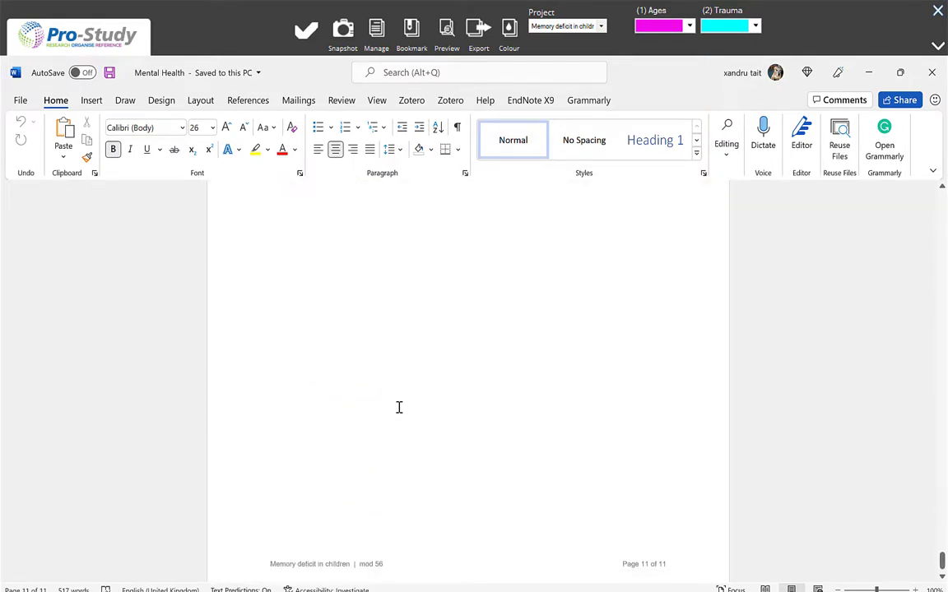
{"action": "scroll", "coordinate": [399, 407], "scroll_direction": "up", "scroll_amount": 20}
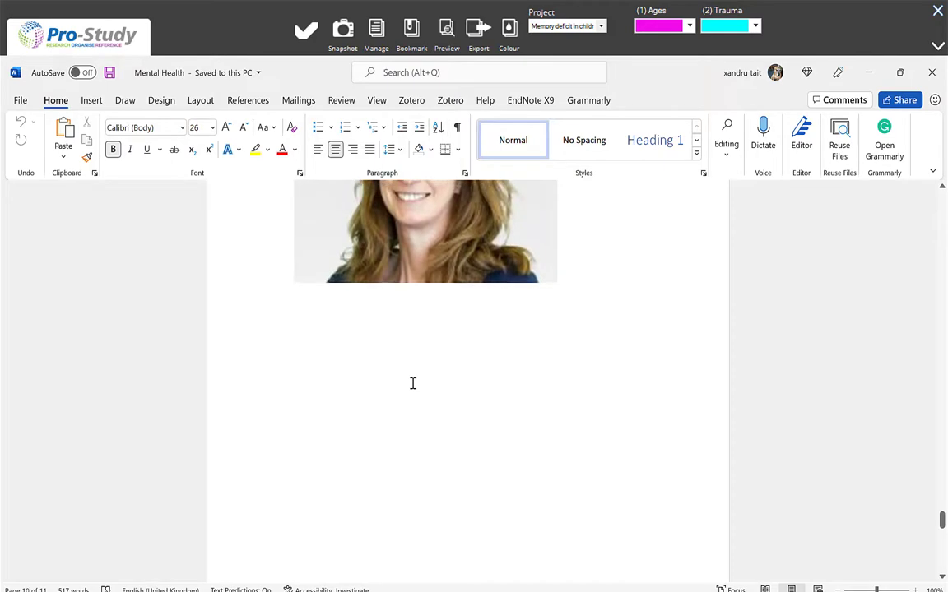
- Set the colour overlay to yellow, then switch it on over Word and off again
{"action": "left_click", "coordinate": [376, 41]}
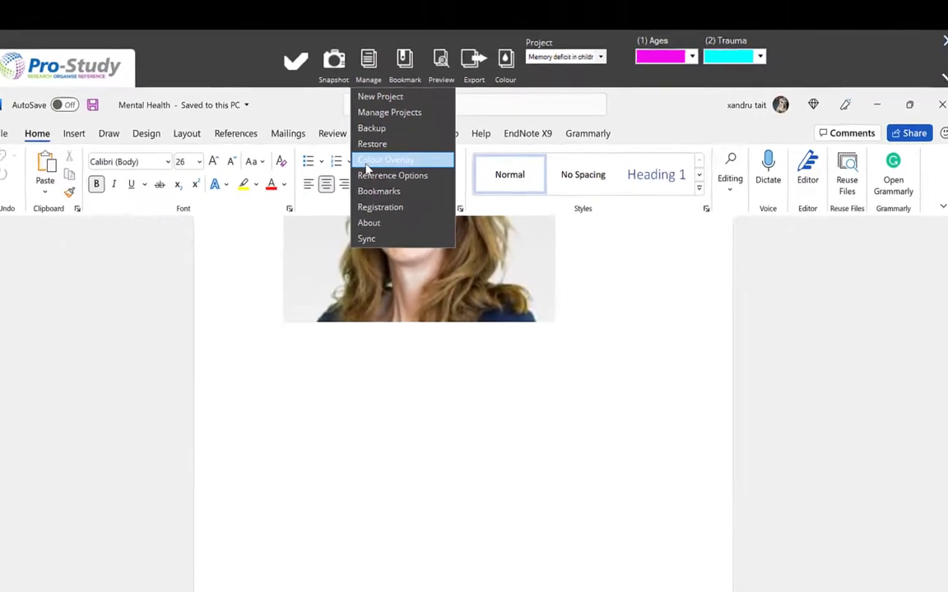
{"action": "left_click", "coordinate": [321, 243]}
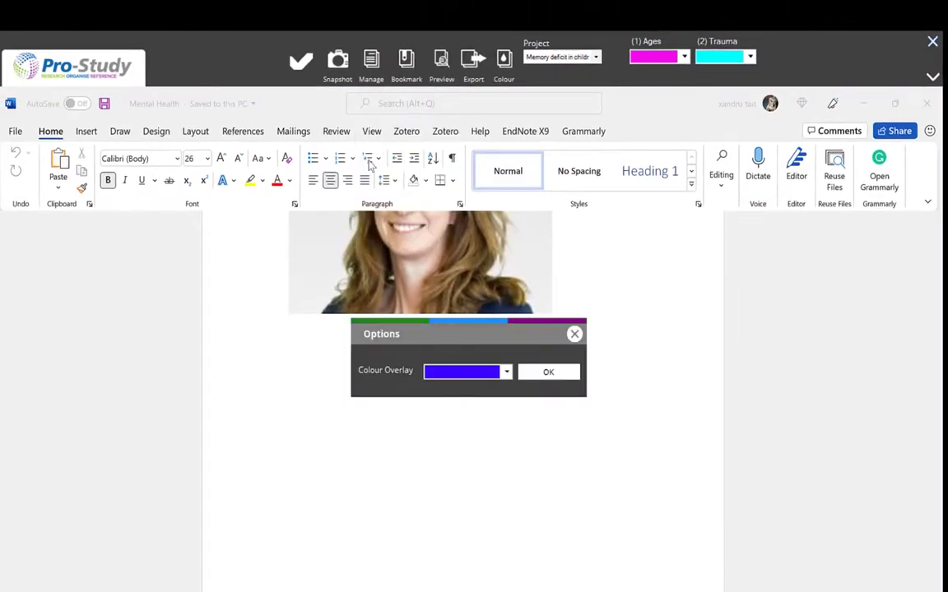
{"action": "left_click", "coordinate": [506, 372]}
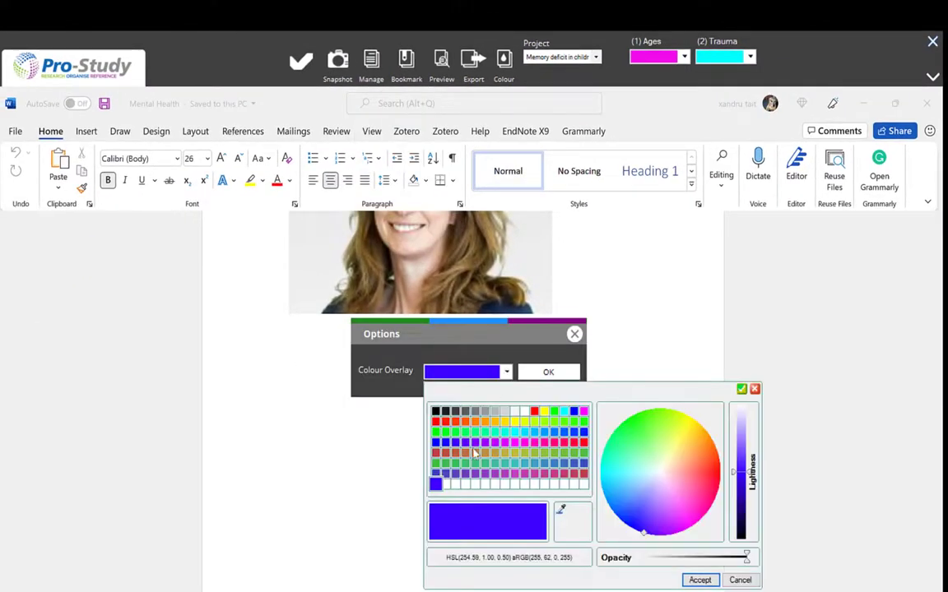
{"action": "left_click", "coordinate": [545, 412]}
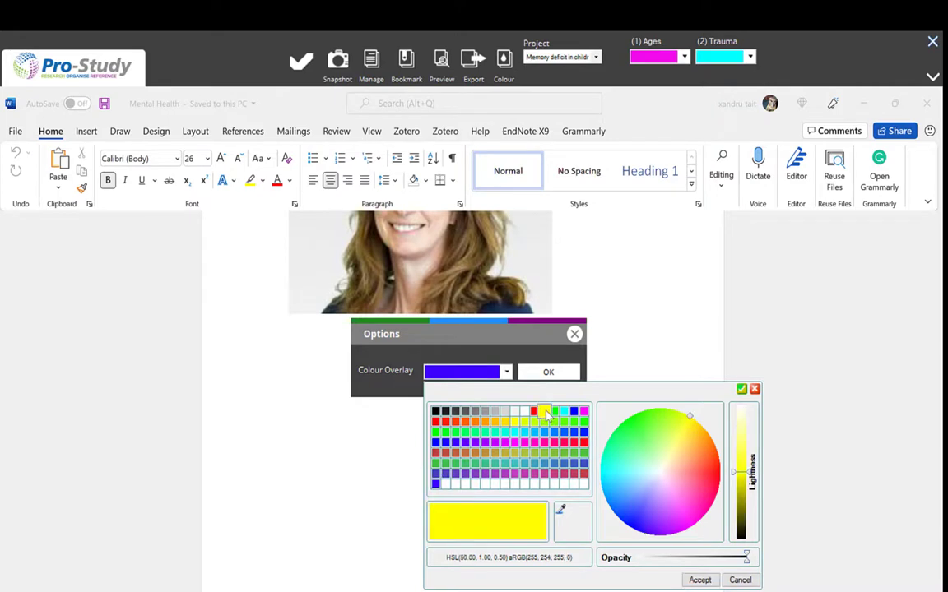
{"action": "left_click", "coordinate": [698, 580]}
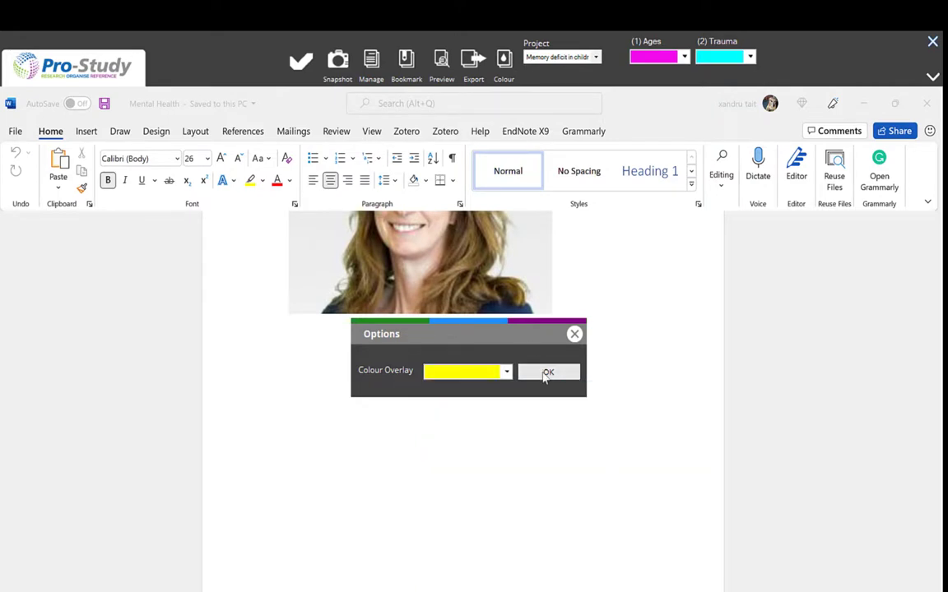
{"action": "left_click", "coordinate": [545, 374]}
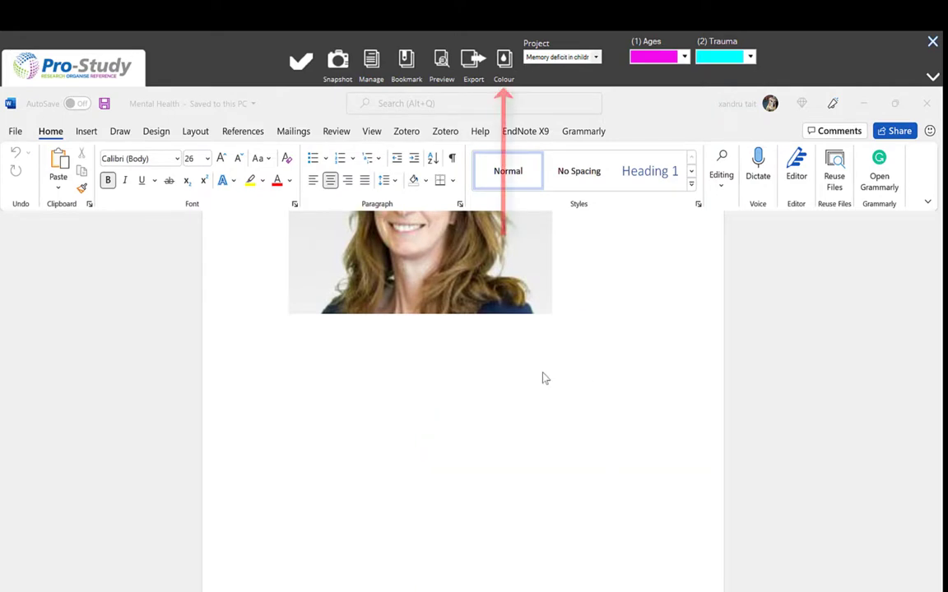
{"action": "left_click", "coordinate": [504, 66]}
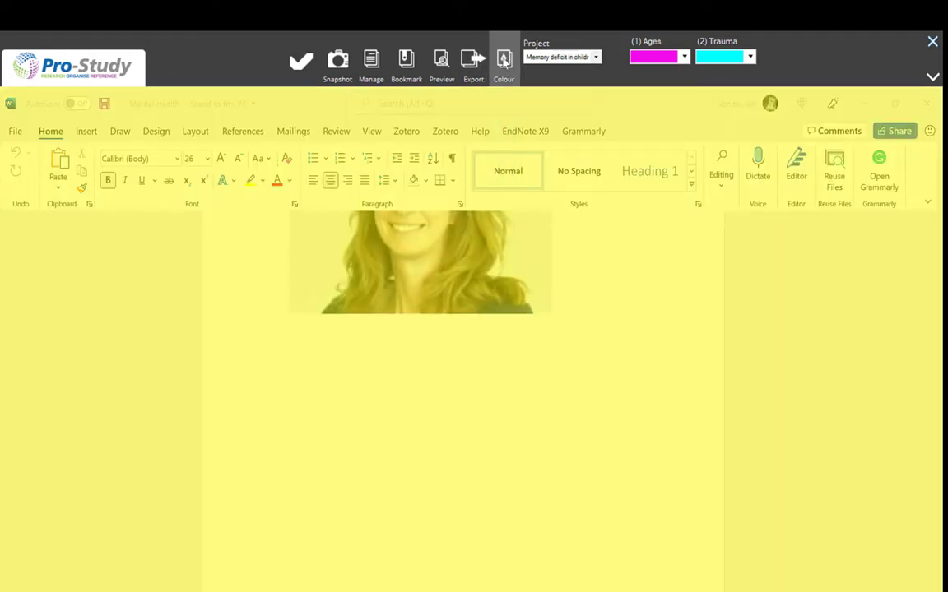
{"action": "left_click", "coordinate": [504, 64]}
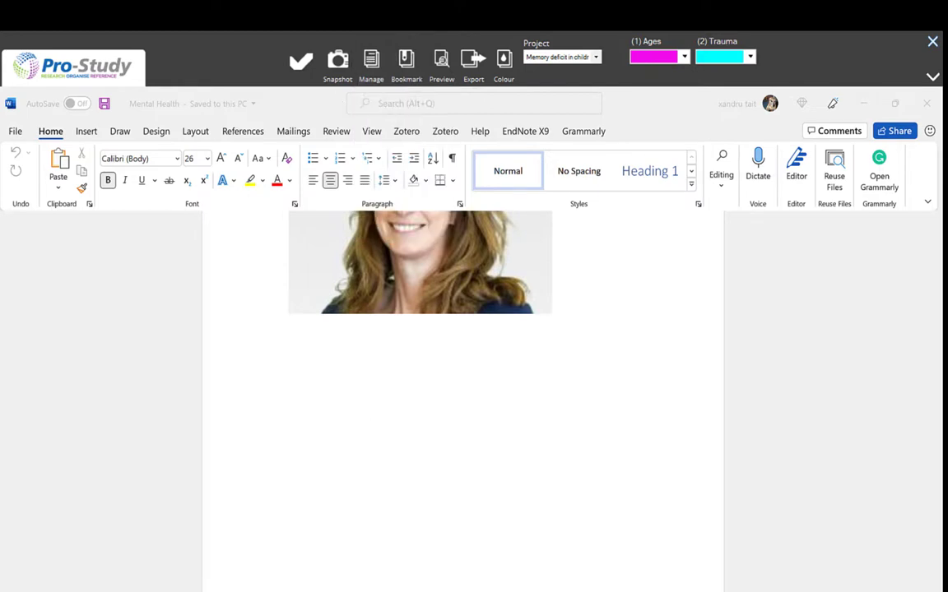
- In Chrome, search for 'google books' and open the Google Books site
{"action": "key", "text": "alt+Tab"}
{"action": "left_click", "coordinate": [203, 121]}
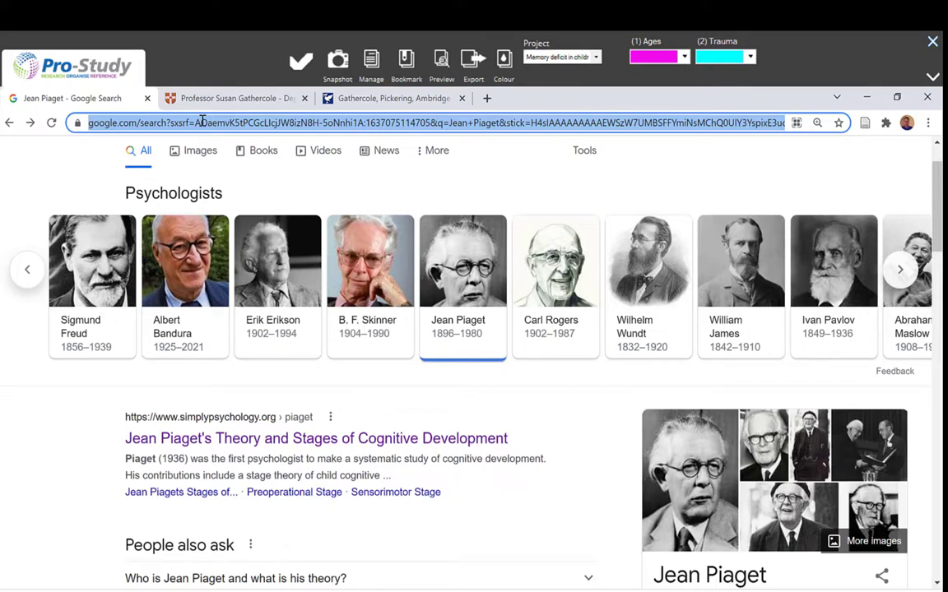
{"action": "type", "text": "google books"}
{"action": "key", "text": "Return"}
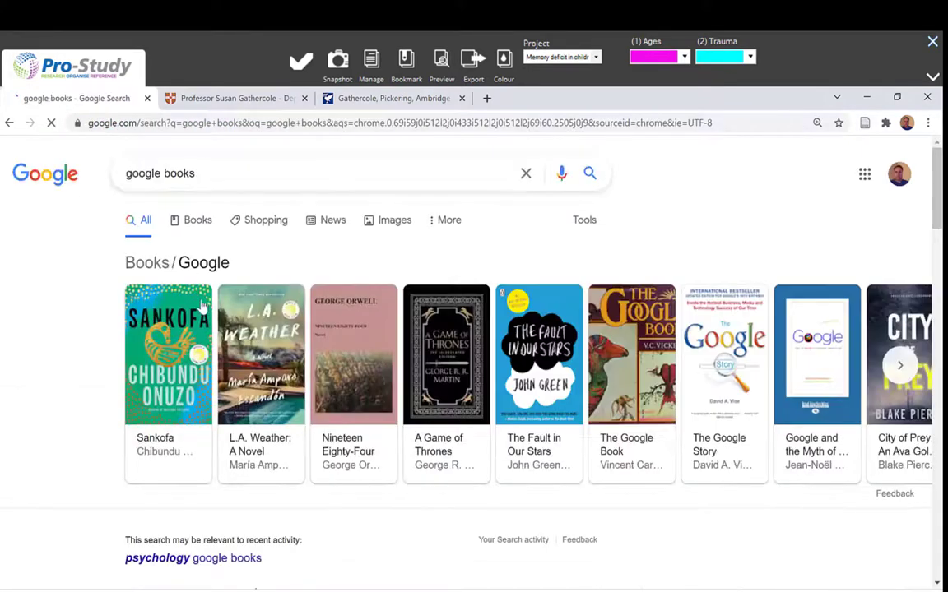
{"action": "scroll", "coordinate": [152, 493], "scroll_direction": "down", "scroll_amount": 5}
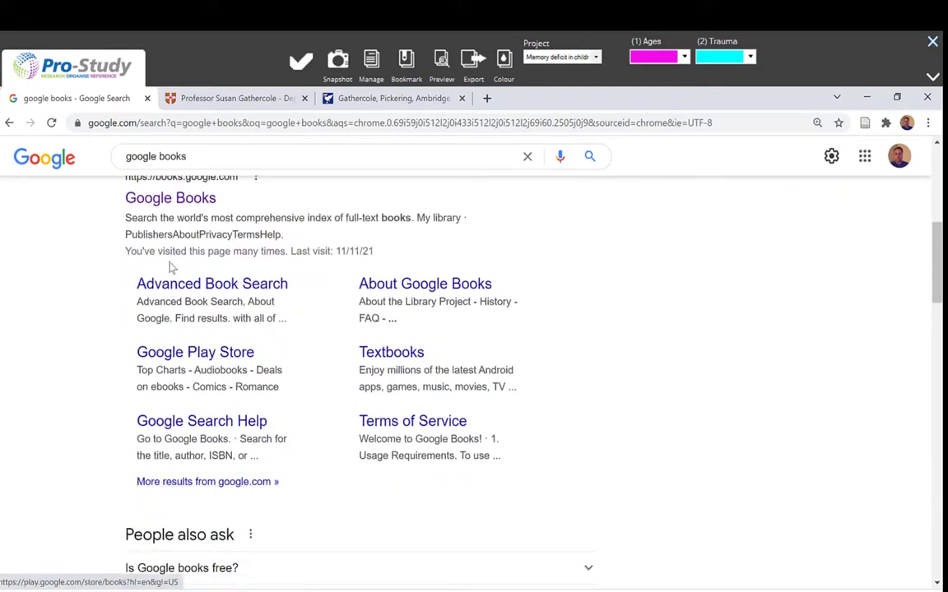
{"action": "left_click", "coordinate": [184, 199]}
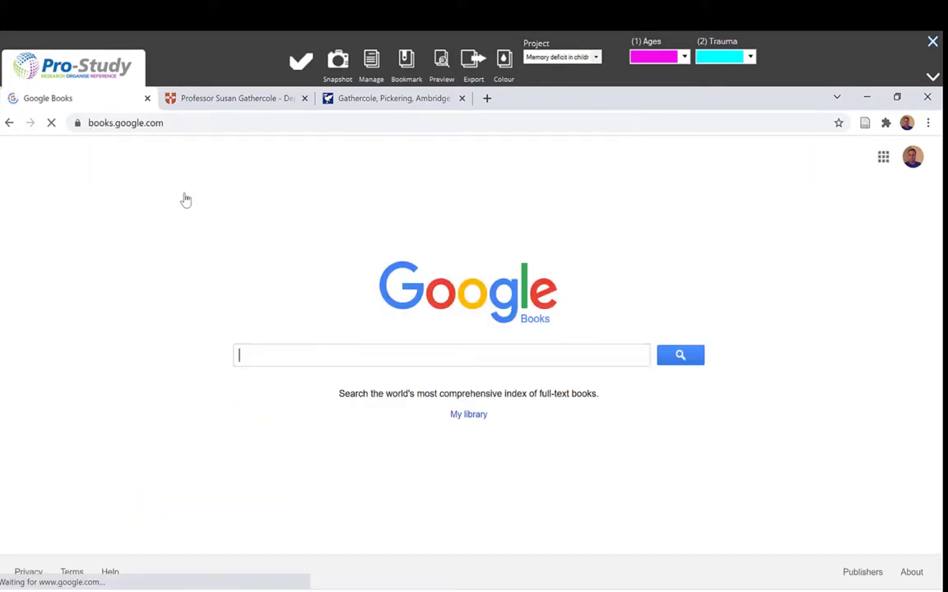
- Search Google Books for the author's name and open Cognitive Models of Memory at page 13
{"action": "left_click", "coordinate": [271, 360]}
{"action": "type", "text": "s"}
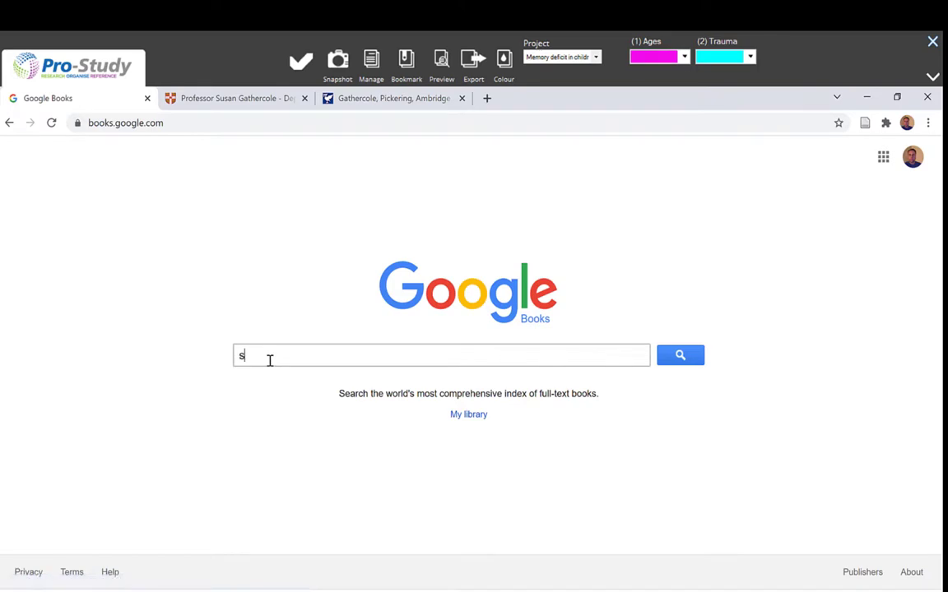
{"action": "type", "text": "usan"}
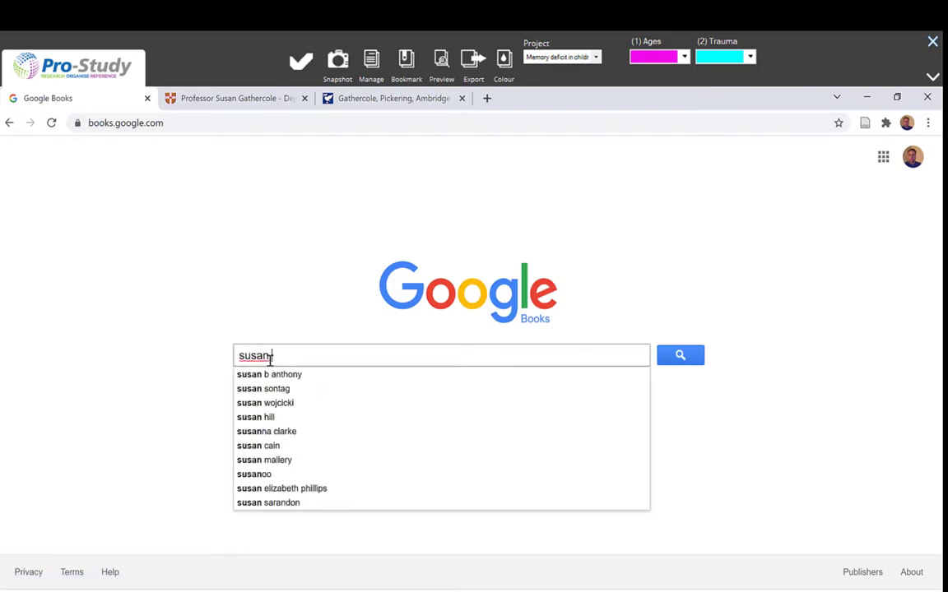
{"action": "type", "text": " gath"}
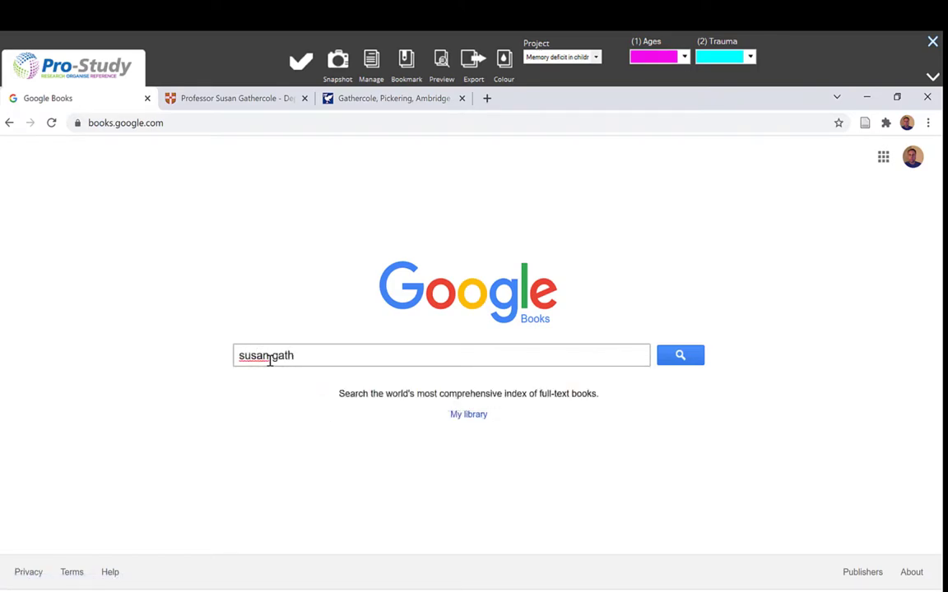
{"action": "type", "text": "ercole"}
{"action": "key", "text": "Return"}
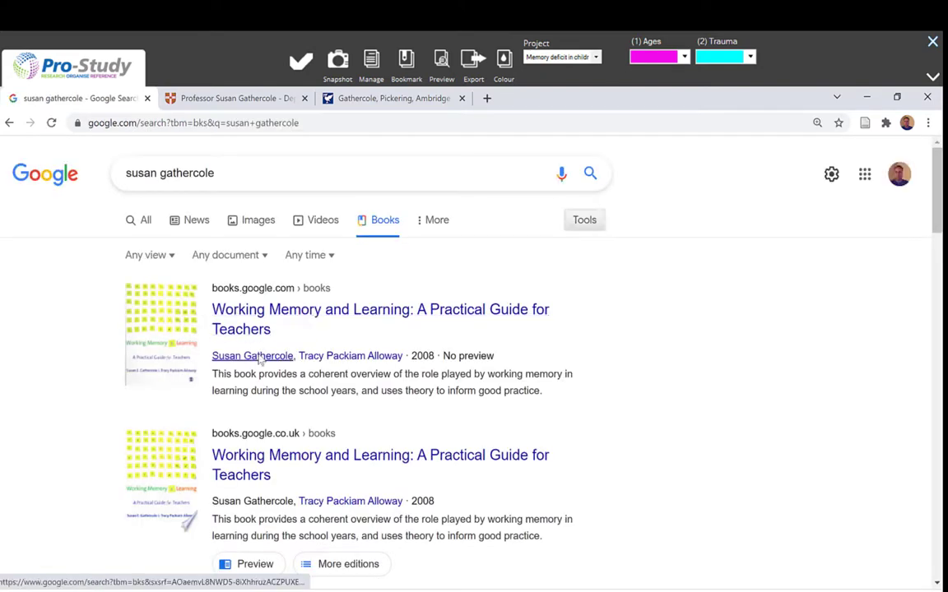
{"action": "scroll", "coordinate": [261, 360], "scroll_direction": "down", "scroll_amount": 5}
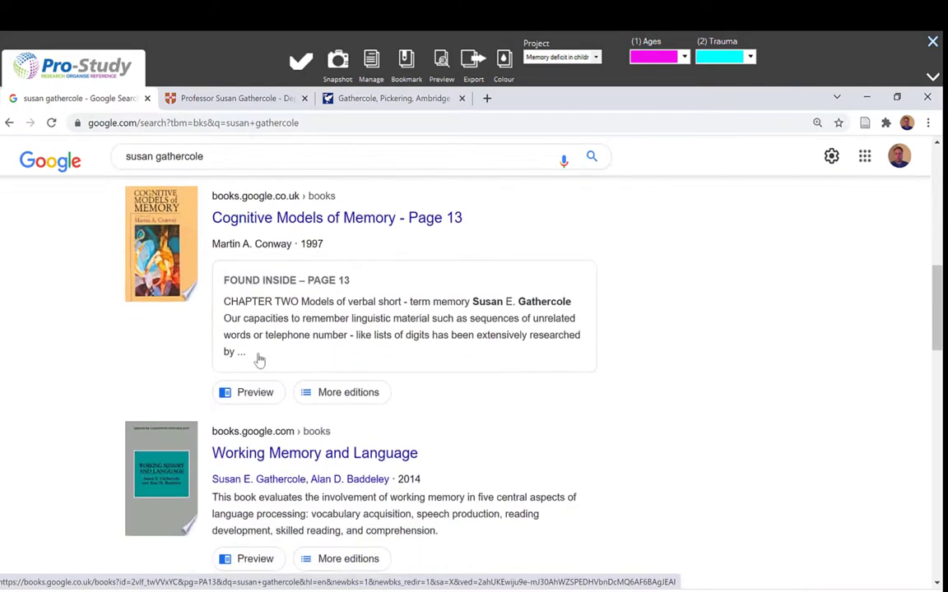
{"action": "left_click", "coordinate": [313, 220]}
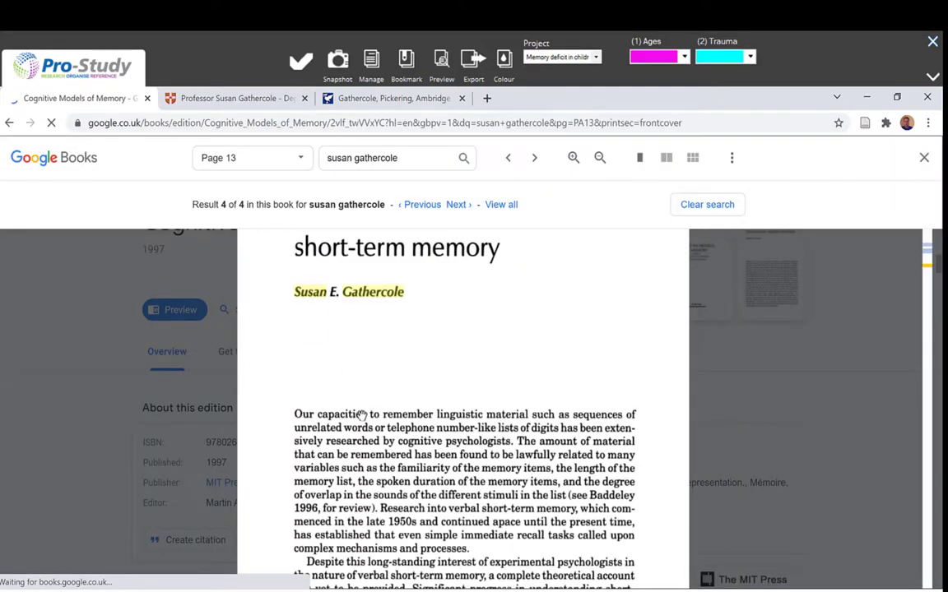
{"action": "scroll", "coordinate": [311, 364], "scroll_direction": "down", "scroll_amount": 3}
{"action": "scroll", "coordinate": [319, 372], "scroll_direction": "up", "scroll_amount": 1}
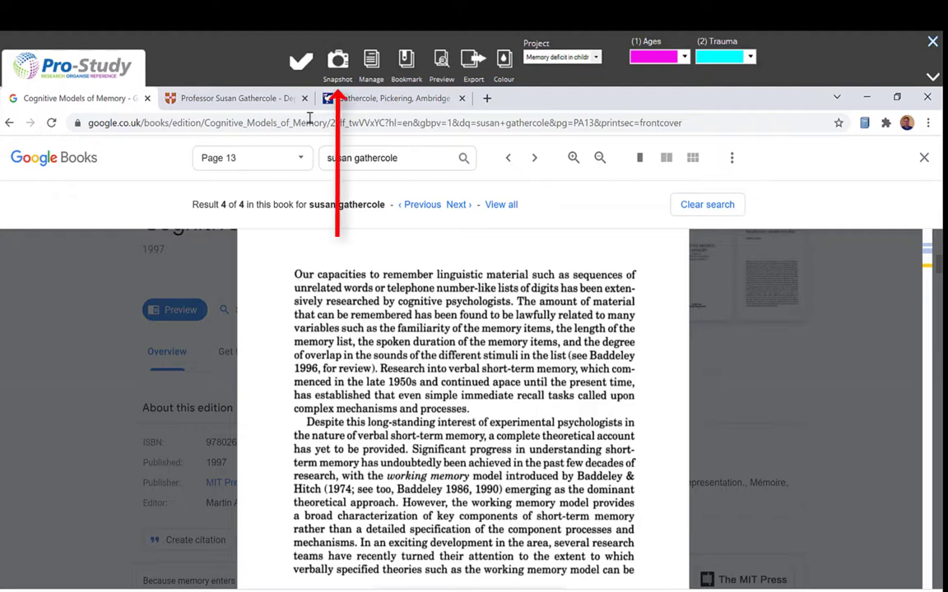
- Snip the page-13 body text as an image snapshot, keeping the category as Ages
{"action": "left_click", "coordinate": [337, 61]}
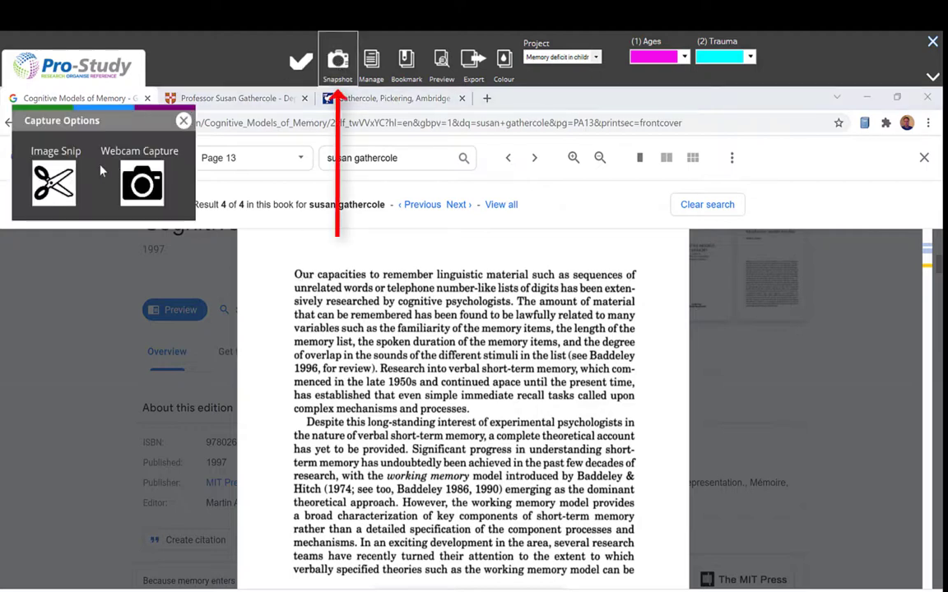
{"action": "left_click", "coordinate": [57, 182]}
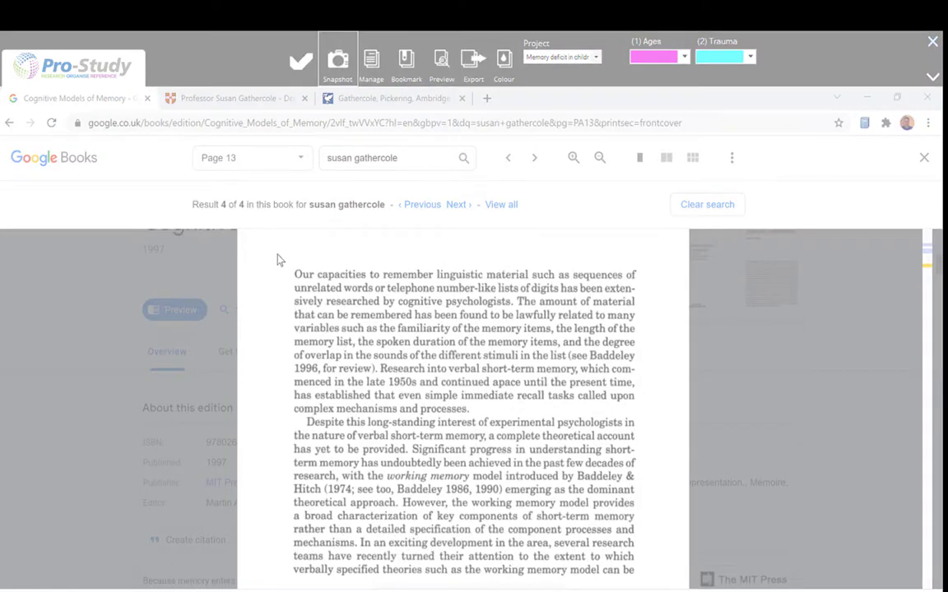
{"action": "left_click_drag", "start_coordinate": [278, 255], "coordinate": [660, 582]}
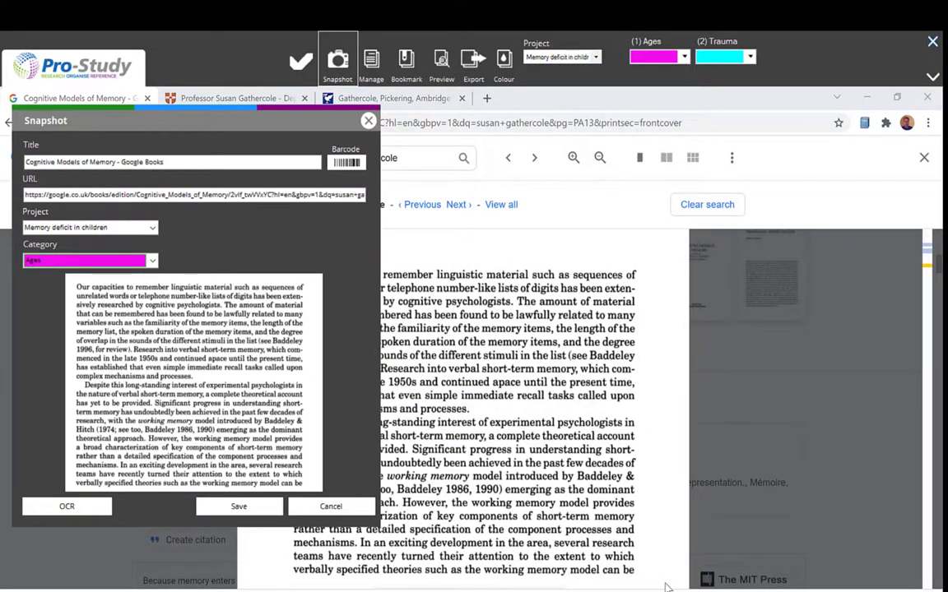
{"action": "left_click", "coordinate": [152, 261]}
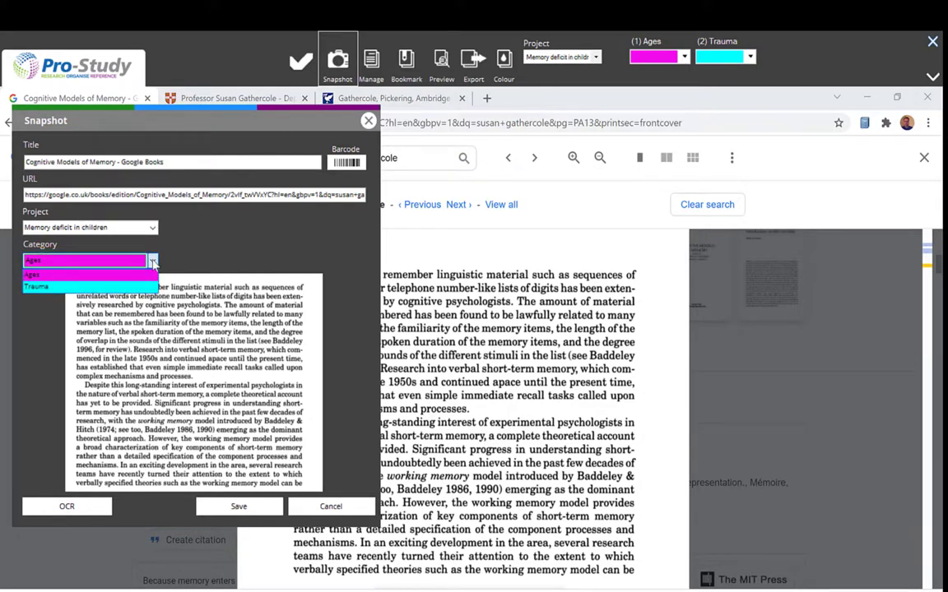
{"action": "left_click", "coordinate": [152, 261]}
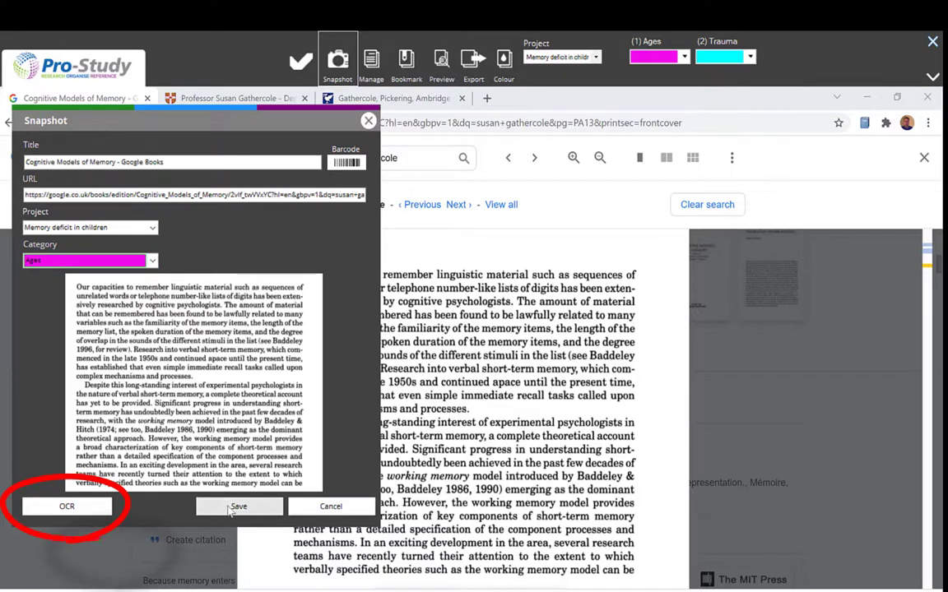
- Run OCR on the snip, trim some words from the recognised text, and save it
{"action": "left_click", "coordinate": [77, 509]}
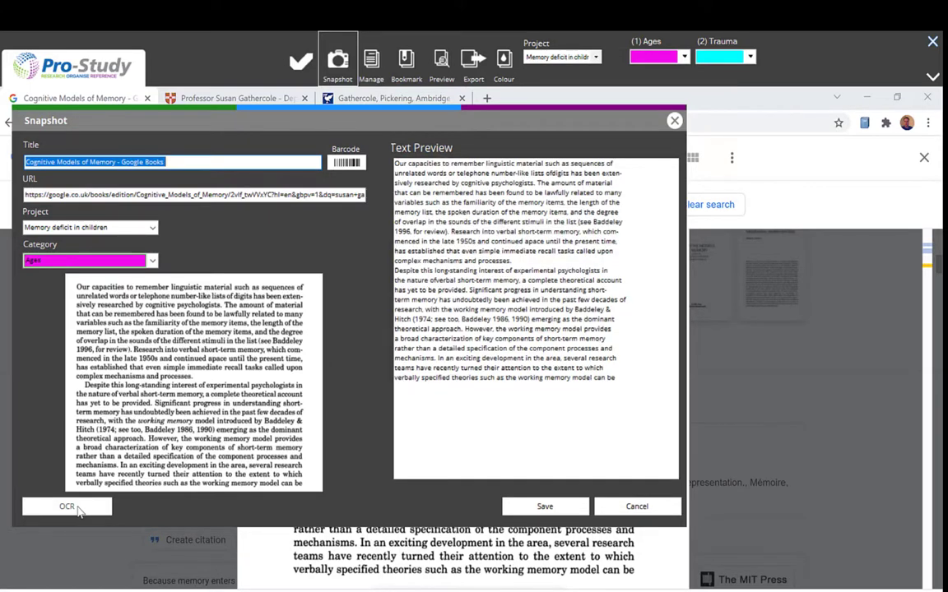
{"action": "left_click_drag", "start_coordinate": [517, 242], "coordinate": [494, 183]}
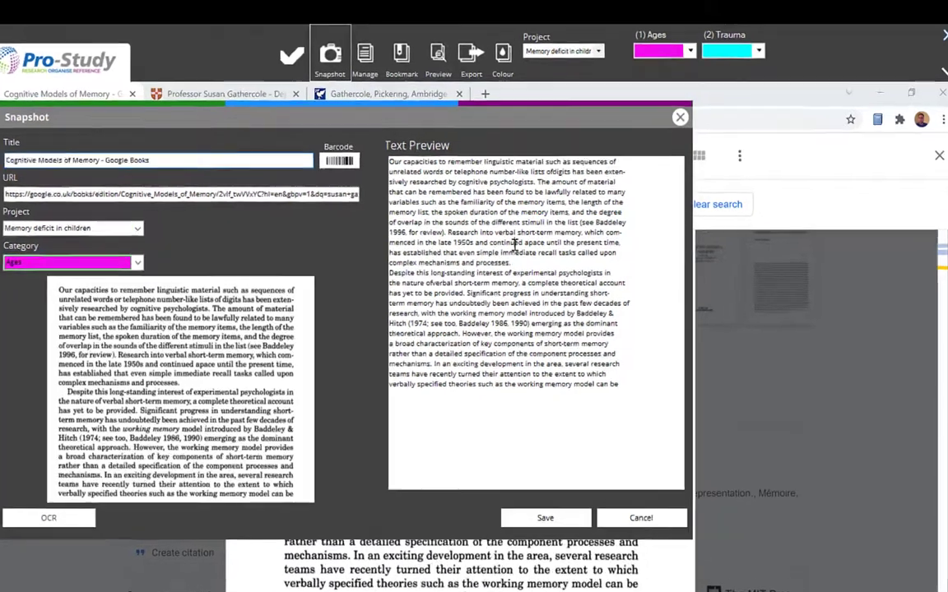
{"action": "left_click_drag", "start_coordinate": [461, 306], "coordinate": [476, 313]}
{"action": "left_click", "coordinate": [421, 300]}
{"action": "key", "text": "BackSpace"}
{"action": "key", "text": "BackSpace"}
{"action": "key", "text": "BackSpace"}
{"action": "key", "text": "BackSpace"}
{"action": "key", "text": "BackSpace"}
{"action": "key", "text": "BackSpace"}
{"action": "key", "text": "BackSpace"}
{"action": "key", "text": "BackSpace"}
{"action": "key", "text": "BackSpace"}
{"action": "key", "text": "BackSpace"}
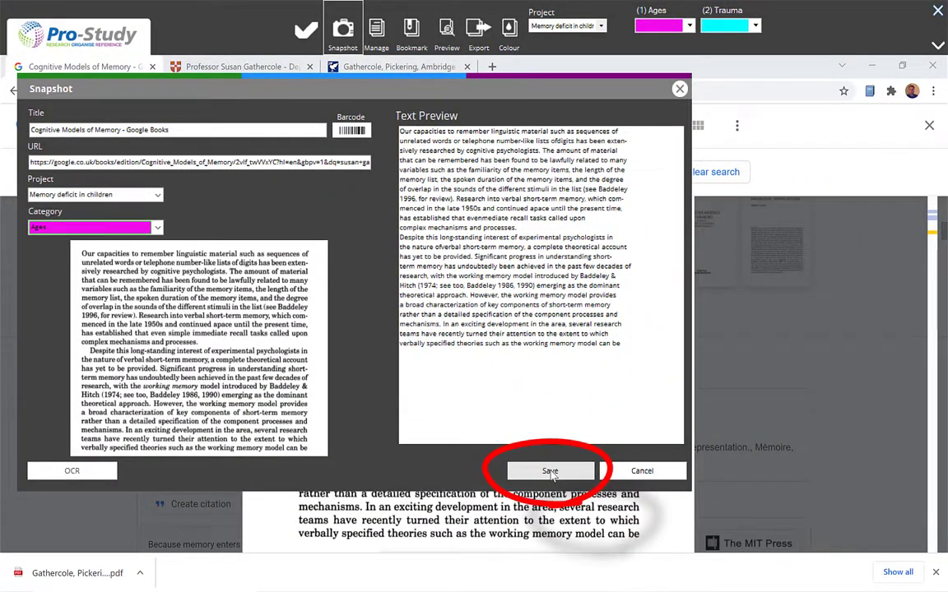
{"action": "left_click", "coordinate": [550, 472]}
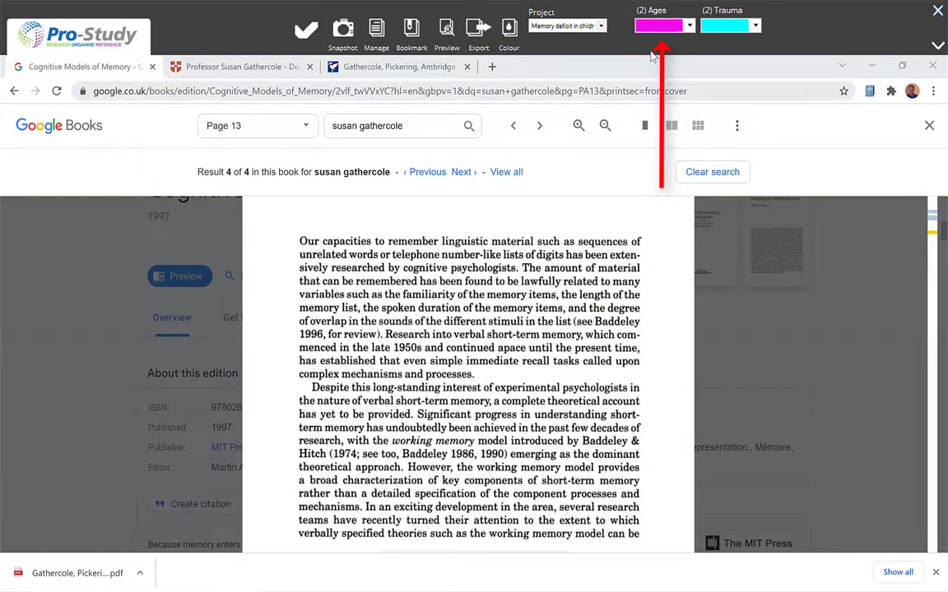